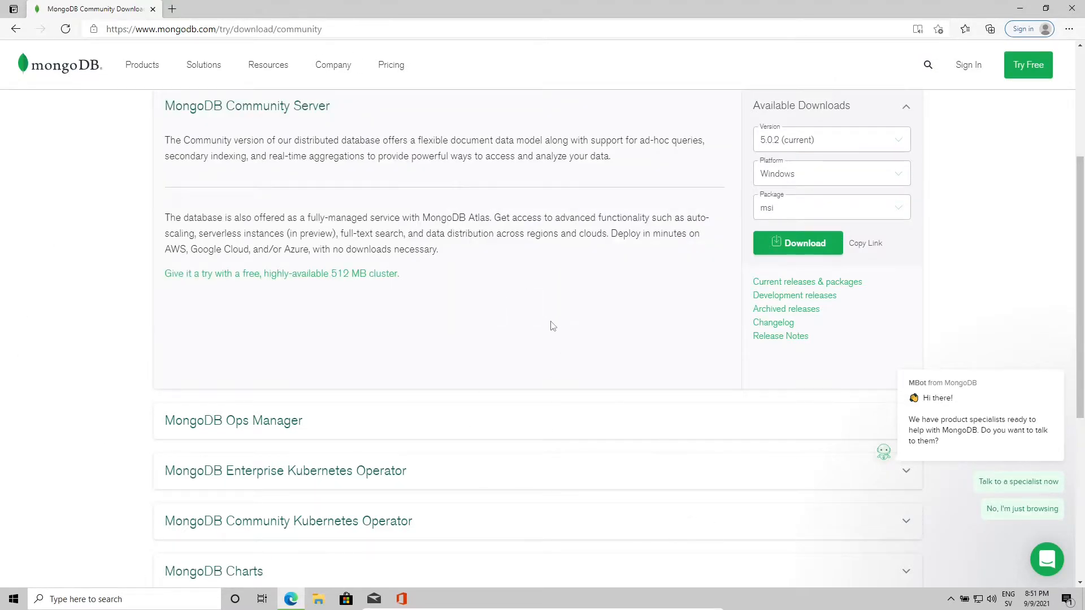
Step: Download the MongoDB Community Server installer from the Download Center
{"action": "scroll", "coordinate": [551, 326], "scroll_direction": "up", "scroll_amount": 4}
{"action": "scroll", "coordinate": [713, 390], "scroll_direction": "down", "scroll_amount": 3}
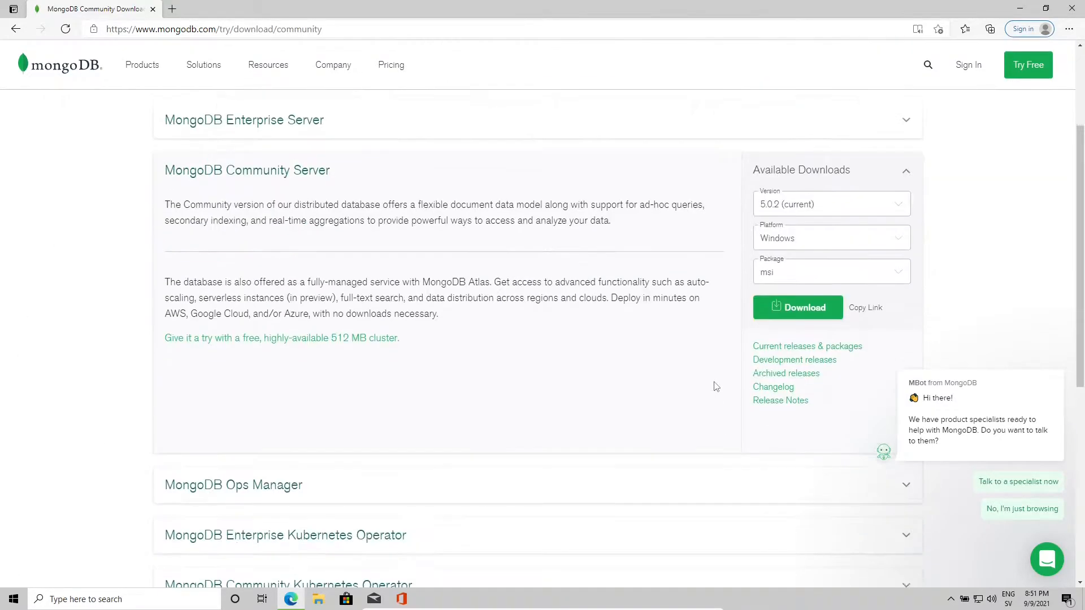
{"action": "left_click", "coordinate": [789, 304]}
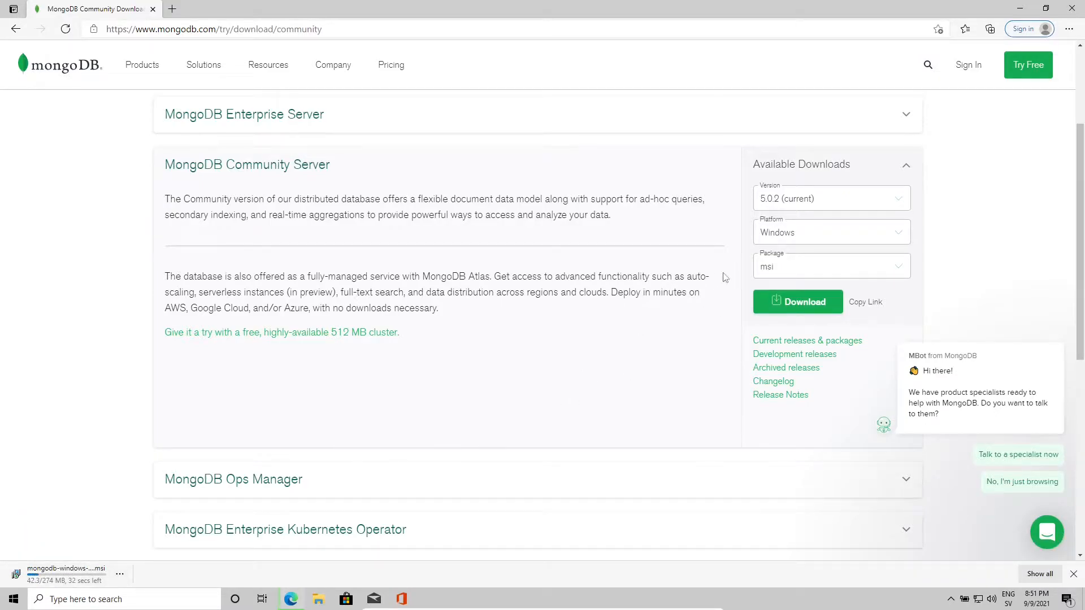
Step: Confirm version 5.0.2, platform Windows and package msi, then open the downloaded installer
{"action": "left_click", "coordinate": [793, 203]}
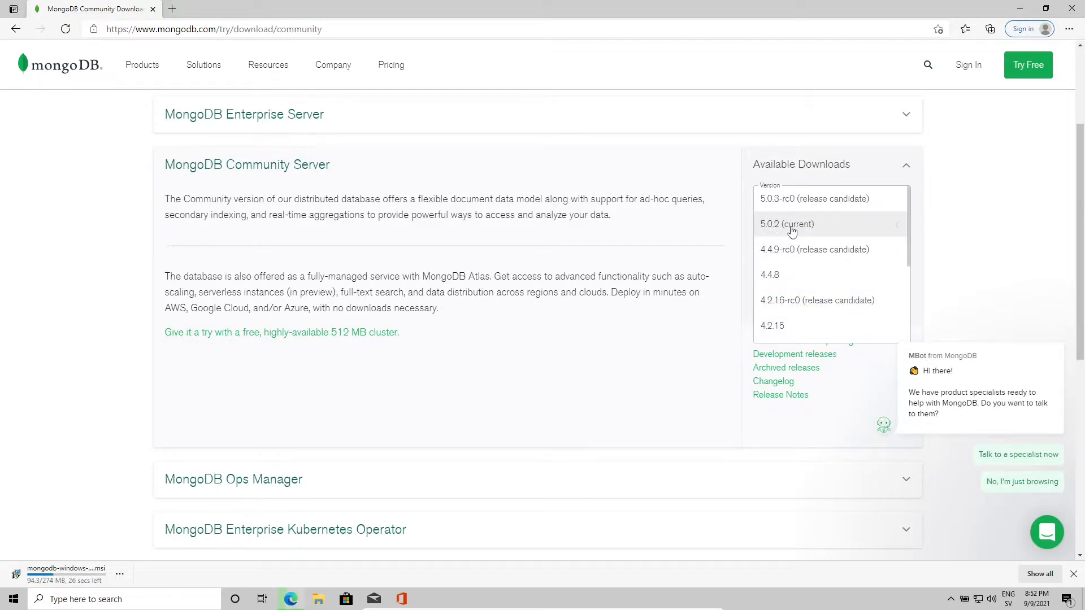
{"action": "left_click", "coordinate": [705, 234]}
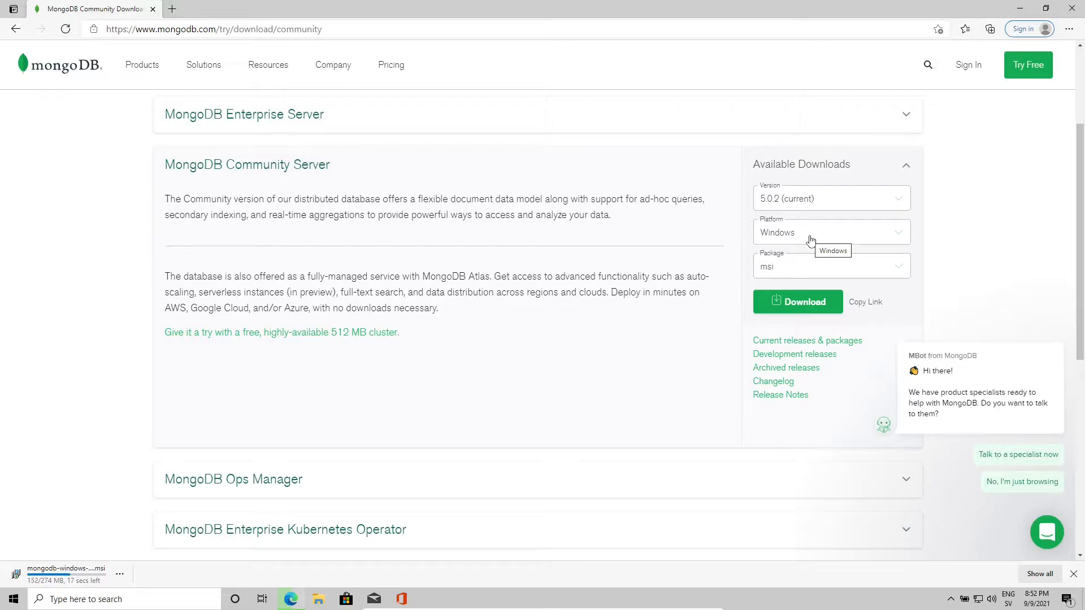
{"action": "left_click", "coordinate": [811, 240]}
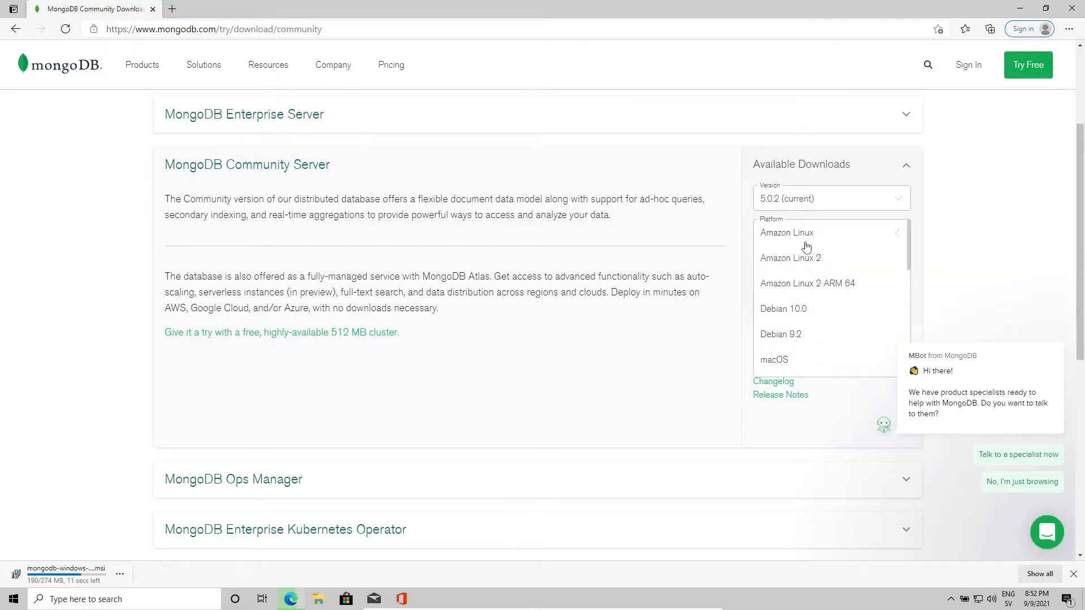
{"action": "scroll", "coordinate": [809, 319], "scroll_direction": "down", "scroll_amount": 5}
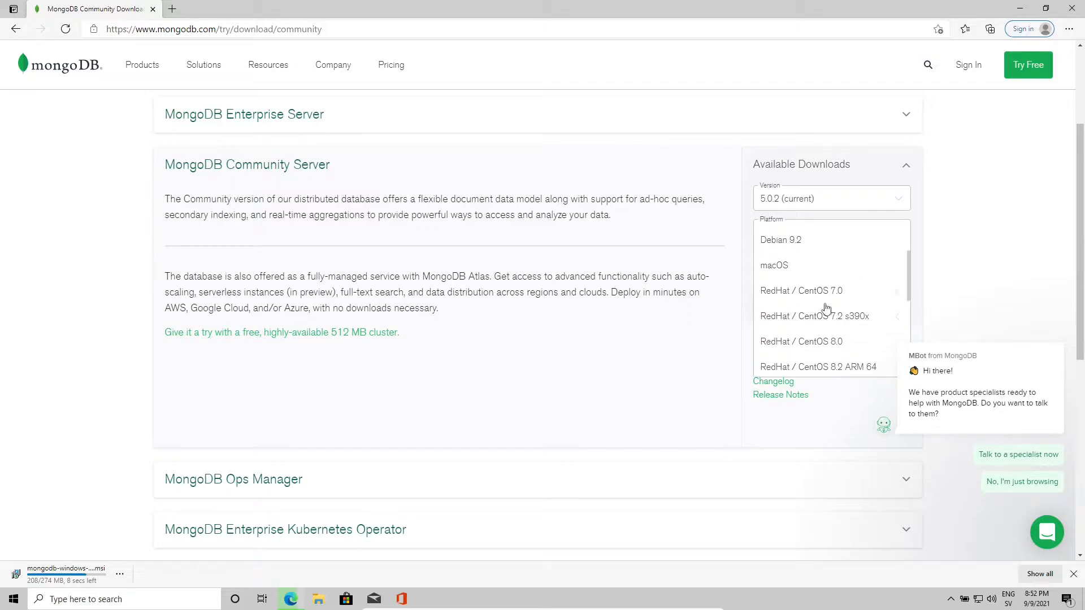
{"action": "scroll", "coordinate": [821, 275], "scroll_direction": "down", "scroll_amount": 4}
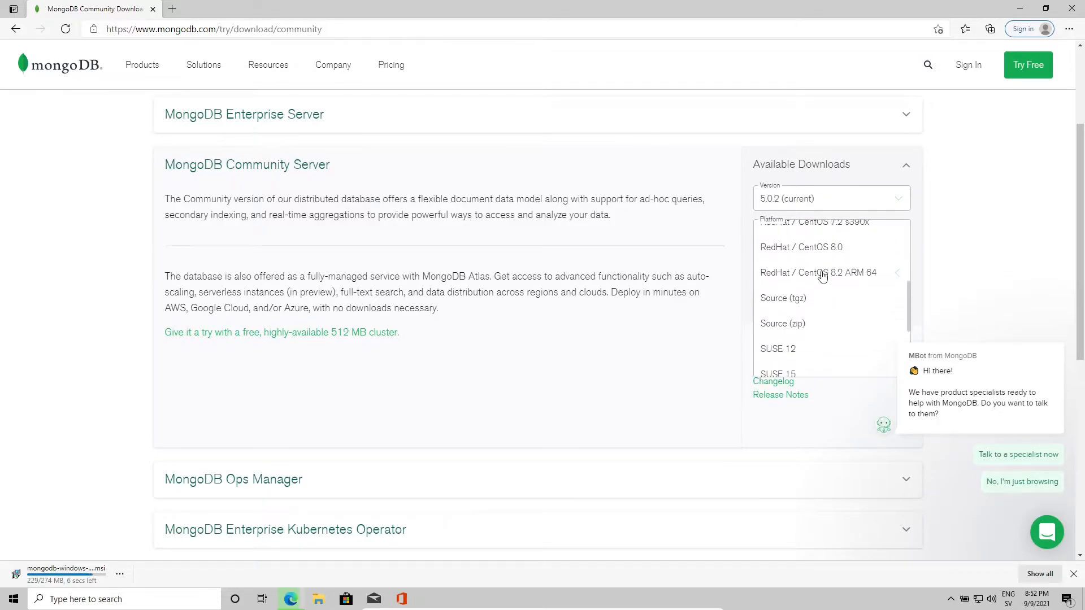
{"action": "left_click", "coordinate": [695, 305]}
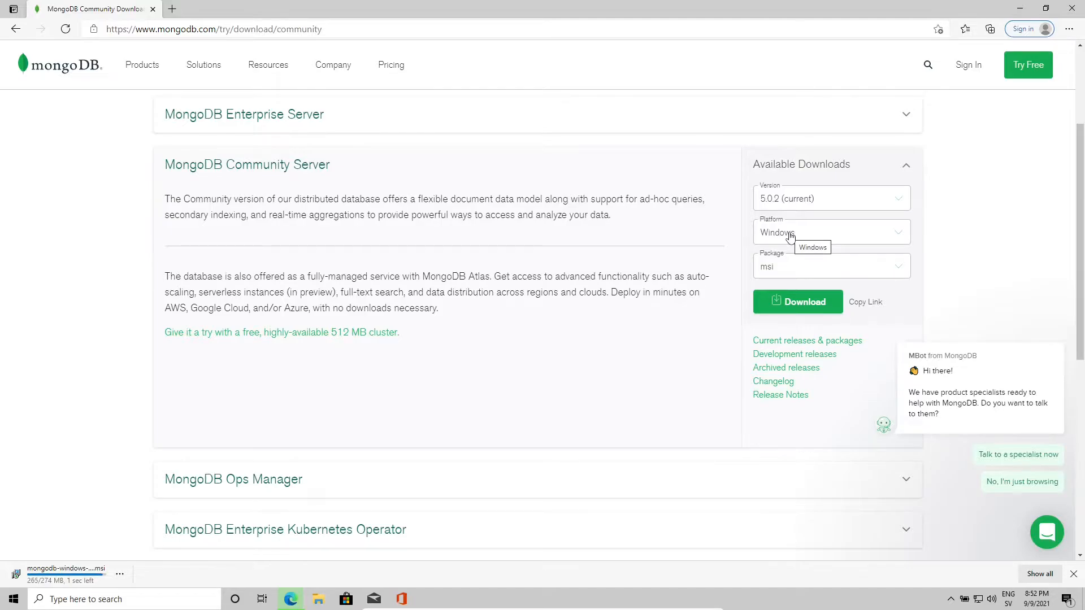
{"action": "left_click", "coordinate": [778, 268]}
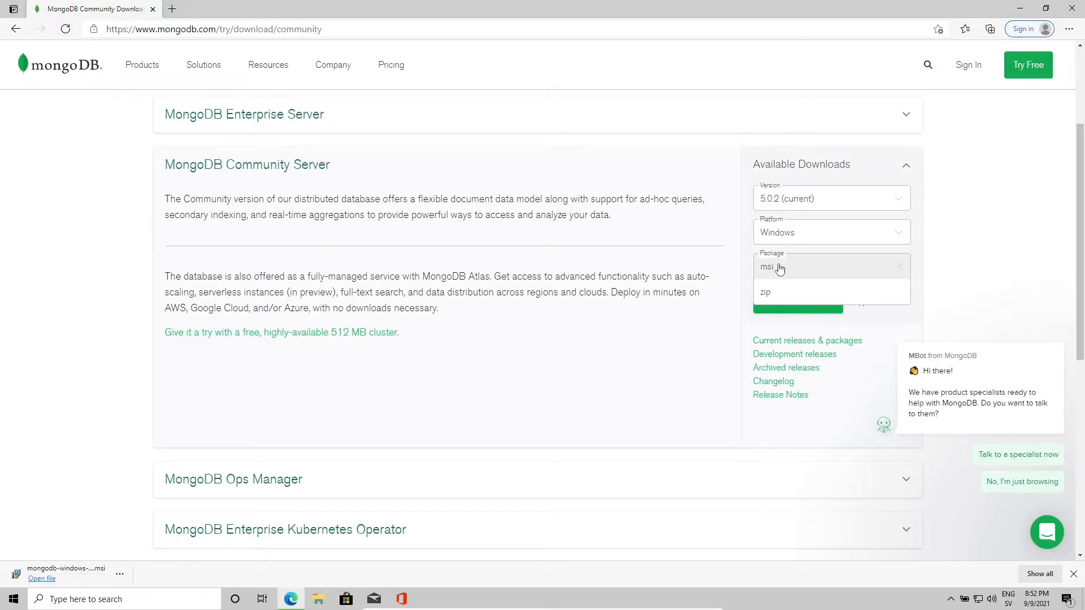
{"action": "left_click", "coordinate": [647, 381]}
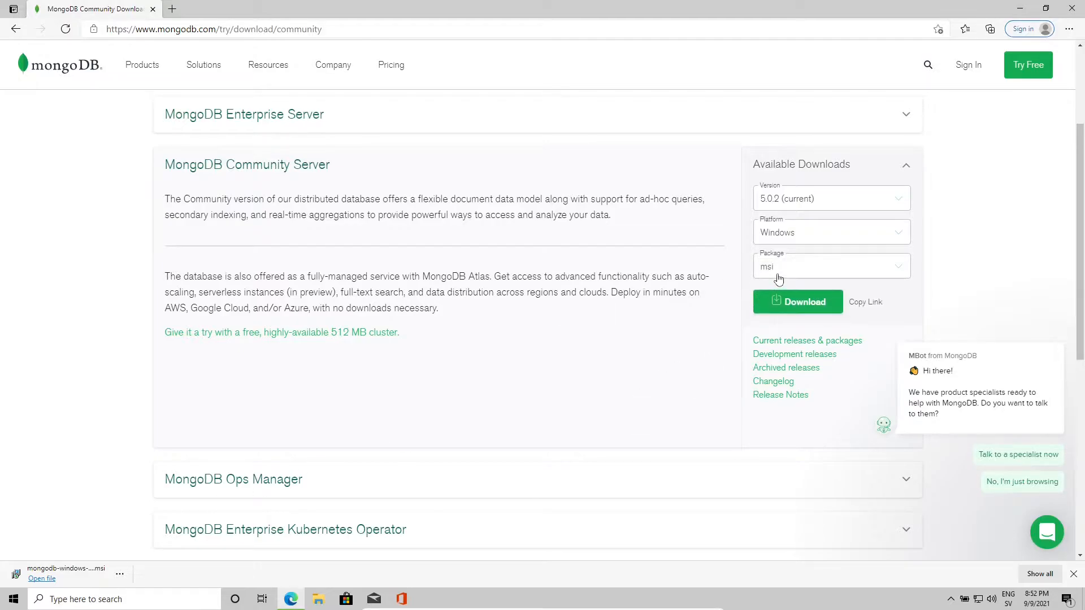
{"action": "left_click", "coordinate": [42, 578]}
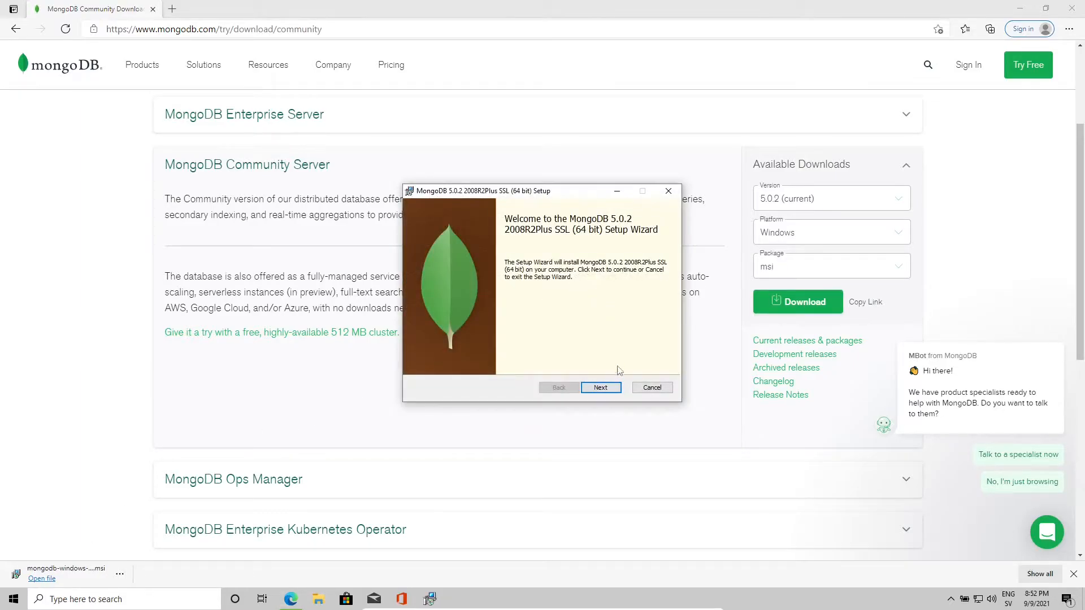
Step: Accept the license agreement and choose the Complete setup type
{"action": "left_click", "coordinate": [600, 388]}
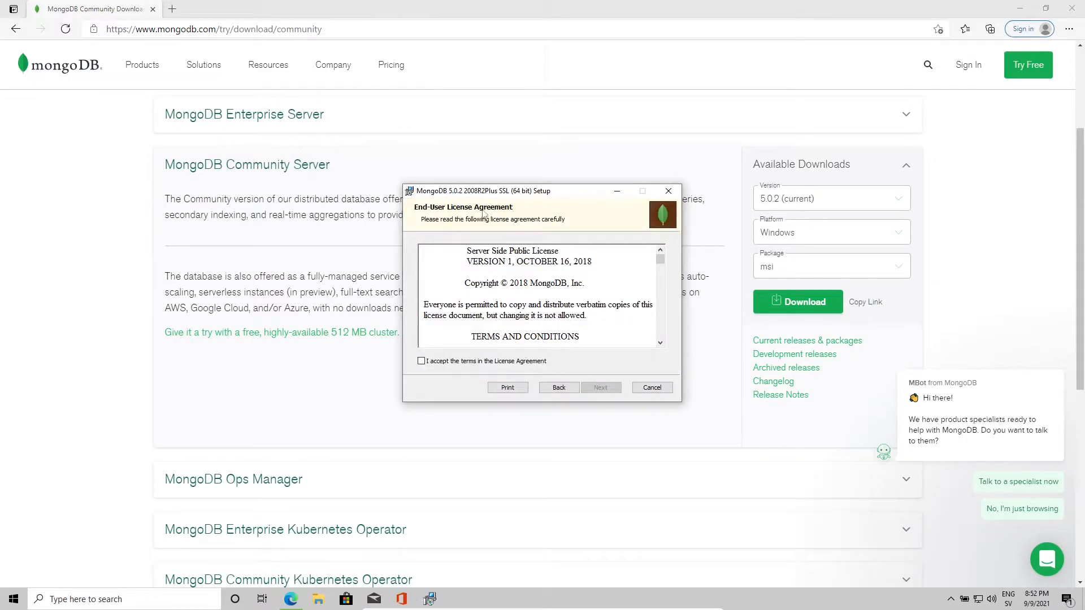
{"action": "left_click", "coordinate": [432, 363]}
{"action": "left_click", "coordinate": [602, 388]}
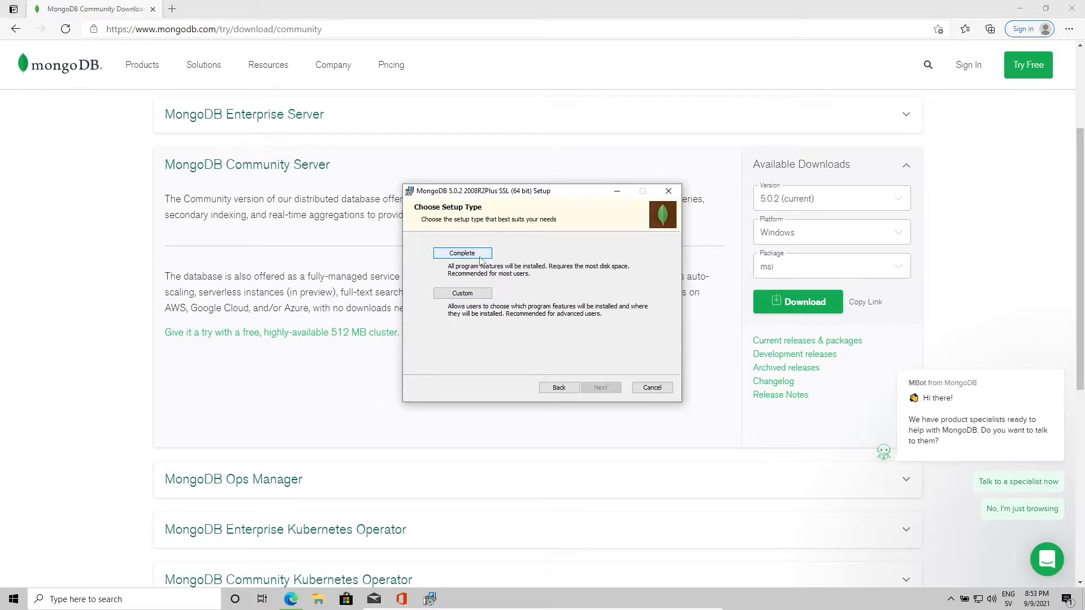
{"action": "left_click", "coordinate": [462, 253]}
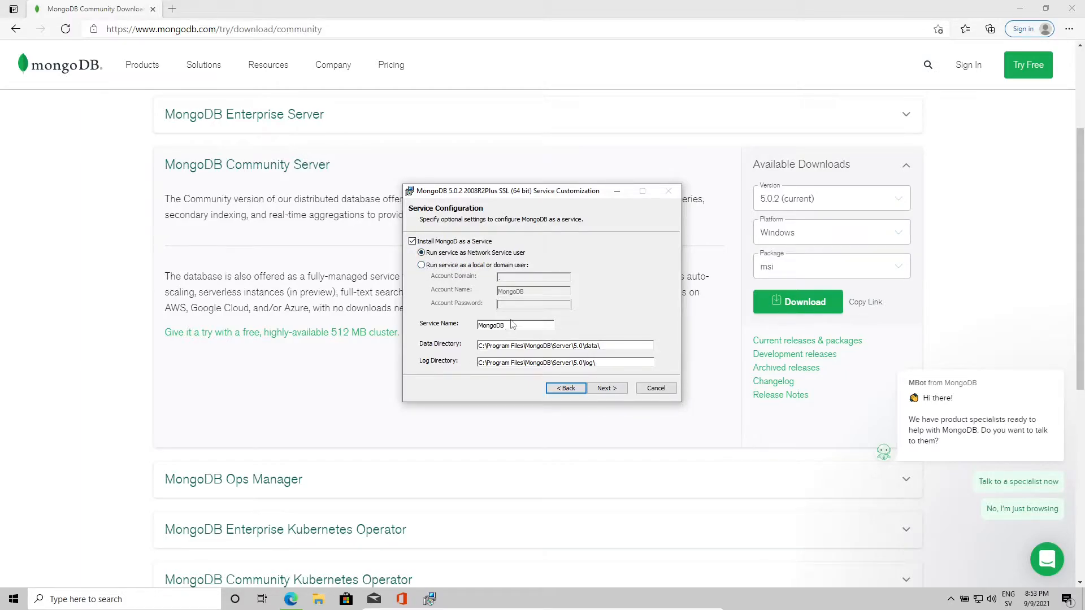
Step: Keep the MongoDB service name and default data and log directories, then continue
{"action": "left_click_drag", "start_coordinate": [514, 326], "coordinate": [465, 322]}
{"action": "left_click_drag", "start_coordinate": [621, 346], "coordinate": [474, 343]}
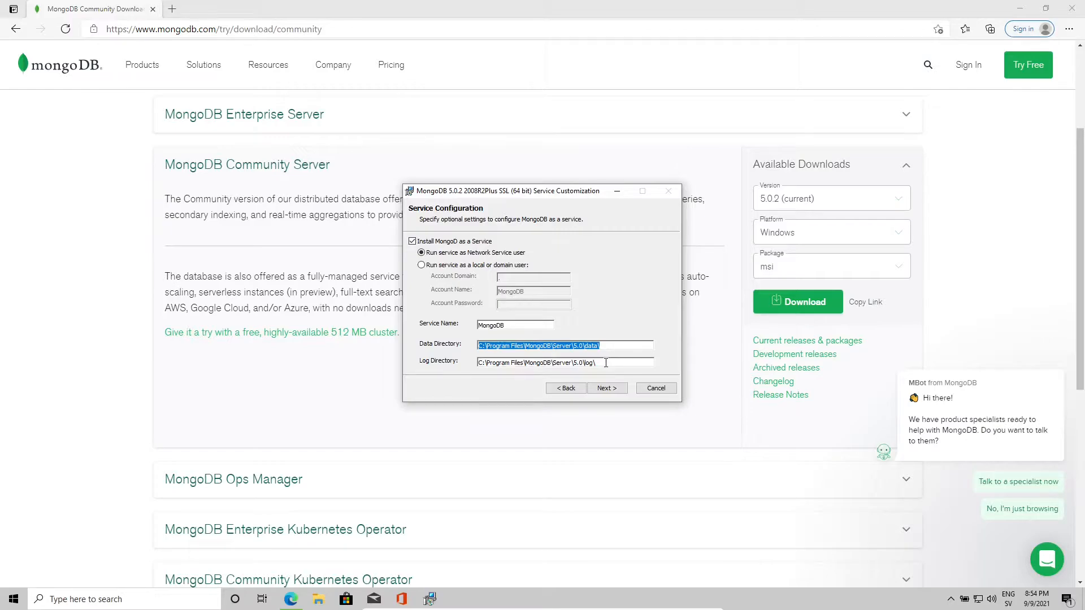
{"action": "left_click_drag", "start_coordinate": [606, 362], "coordinate": [472, 366]}
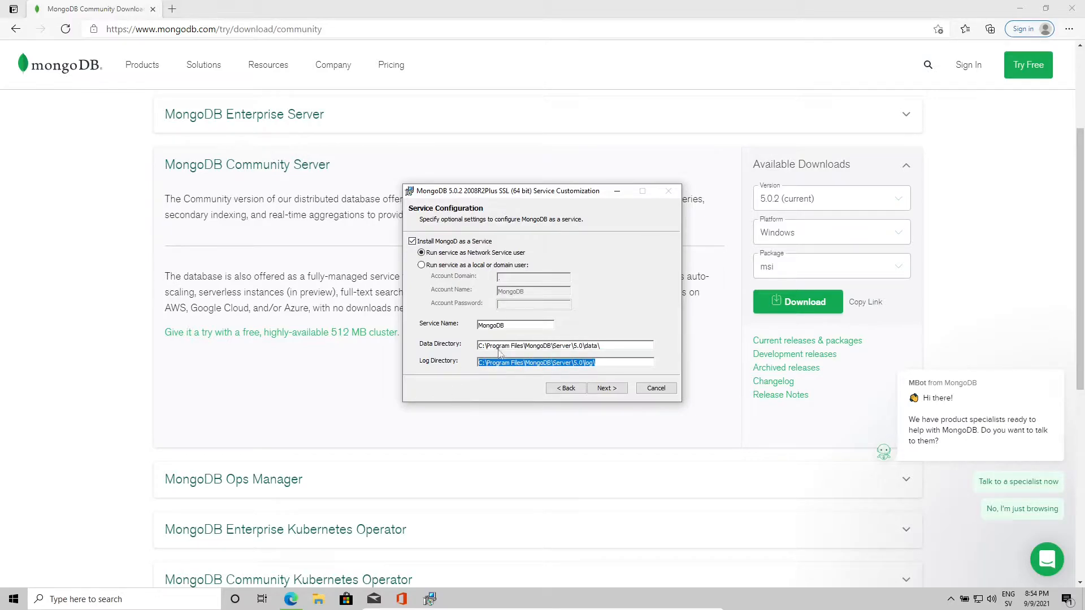
{"action": "left_click", "coordinate": [607, 363]}
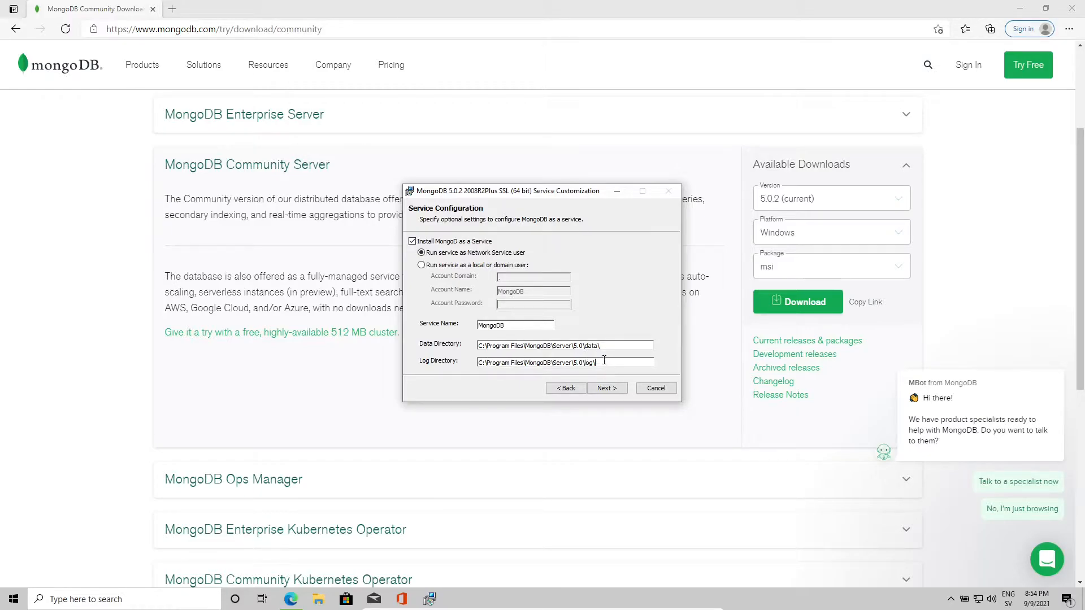
{"action": "left_click", "coordinate": [607, 388]}
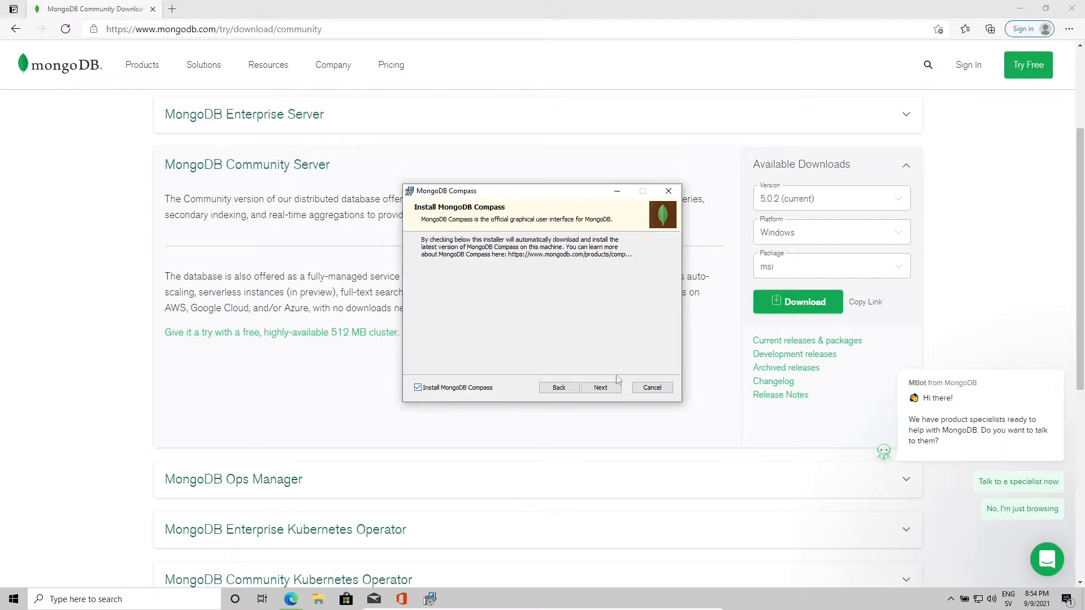
Step: Install MongoDB 5.0.2 with Compass included, approving the permission prompt
{"action": "left_click", "coordinate": [613, 393]}
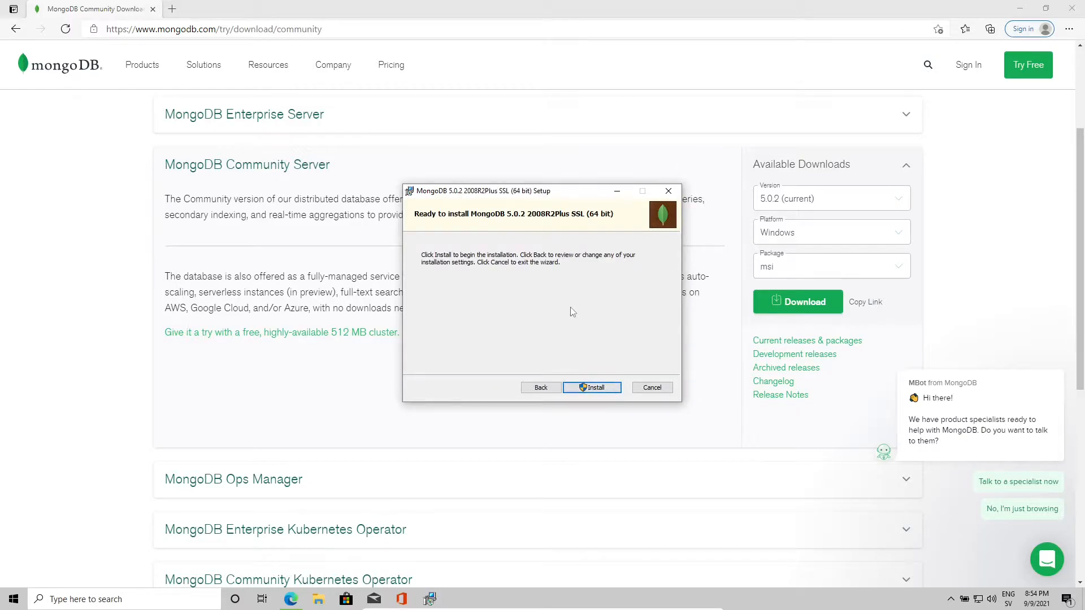
{"action": "left_click", "coordinate": [592, 387]}
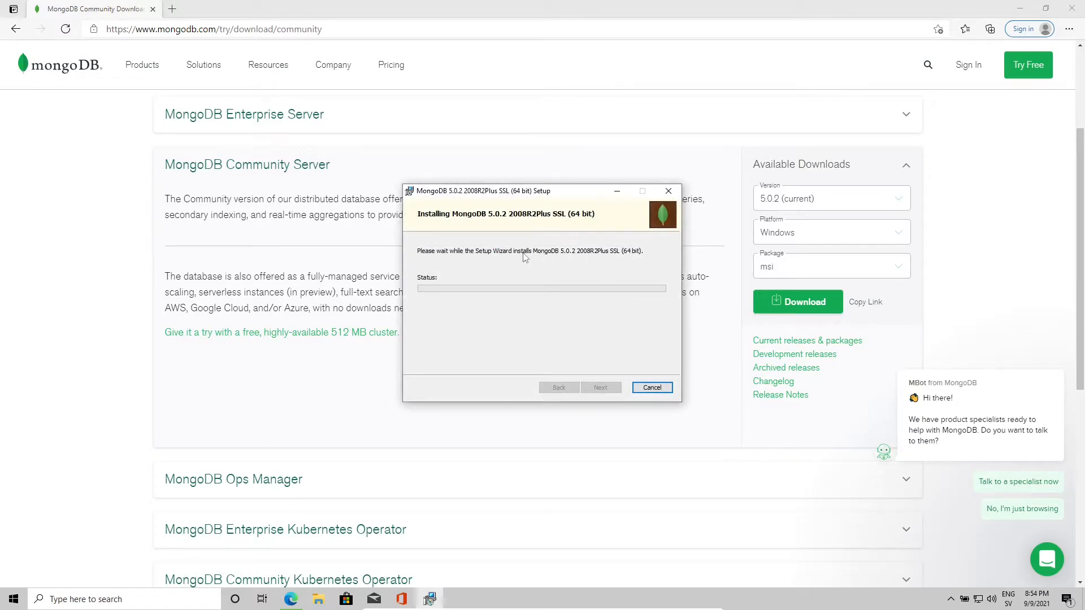
{"action": "left_click", "coordinate": [513, 375]}
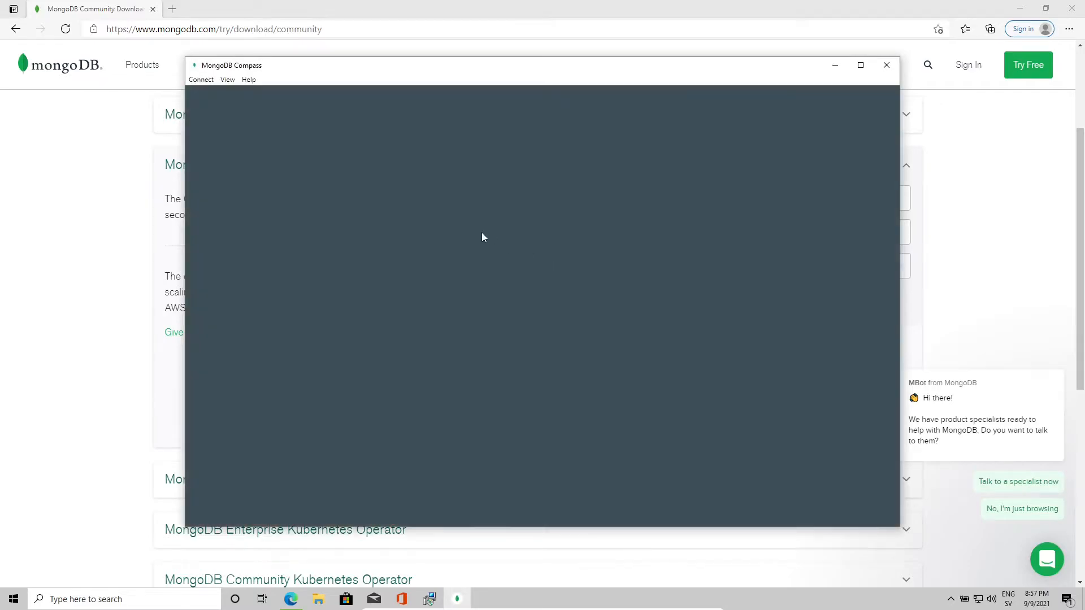
Step: Resize the Compass window, close the welcome tour and accept the privacy settings
{"action": "left_click_drag", "start_coordinate": [560, 57], "coordinate": [619, 85]}
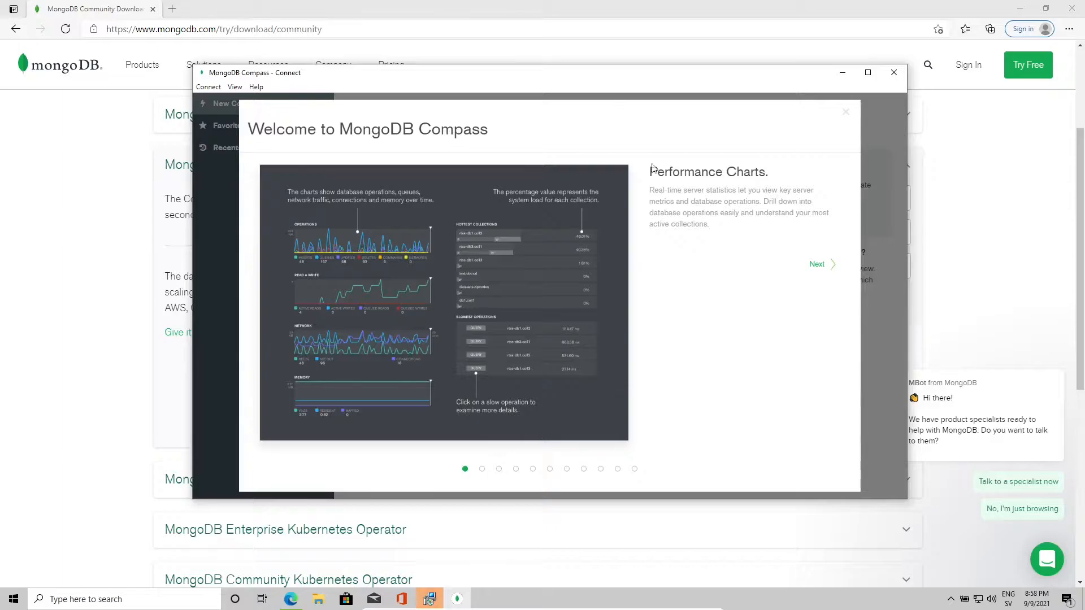
{"action": "left_click", "coordinate": [846, 112]}
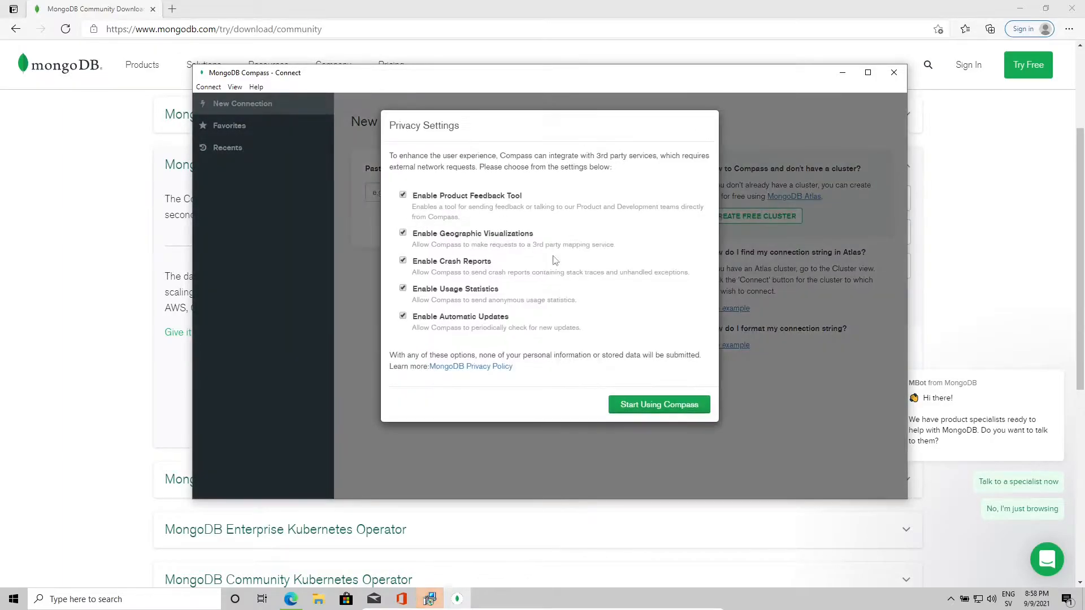
{"action": "left_click", "coordinate": [659, 404]}
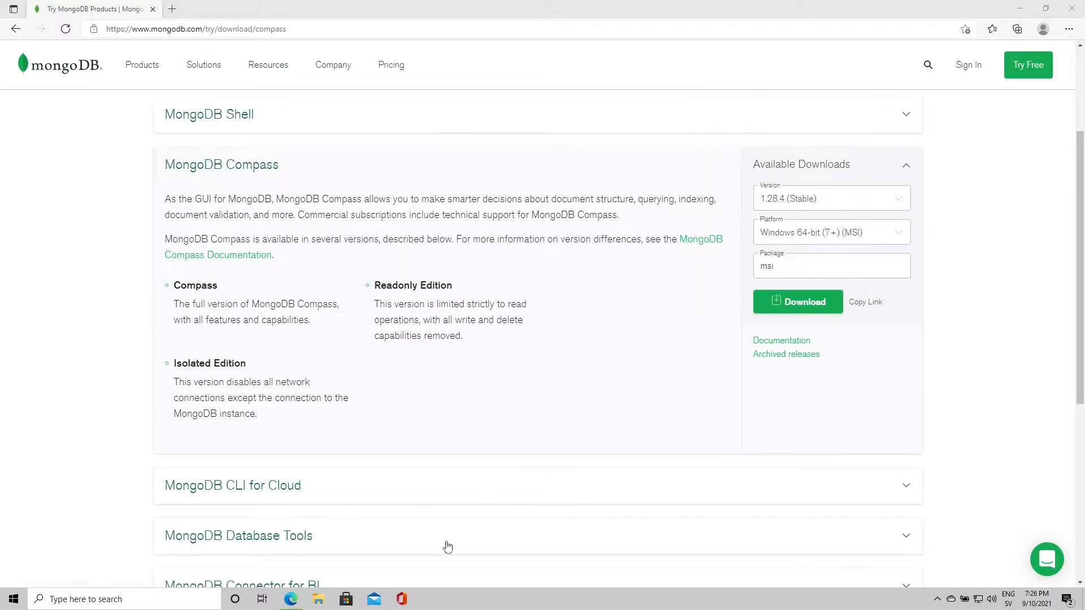
Step: Relaunch MongoDBCompass by searching 'mon' from the Start menu
{"action": "left_click", "coordinate": [13, 600]}
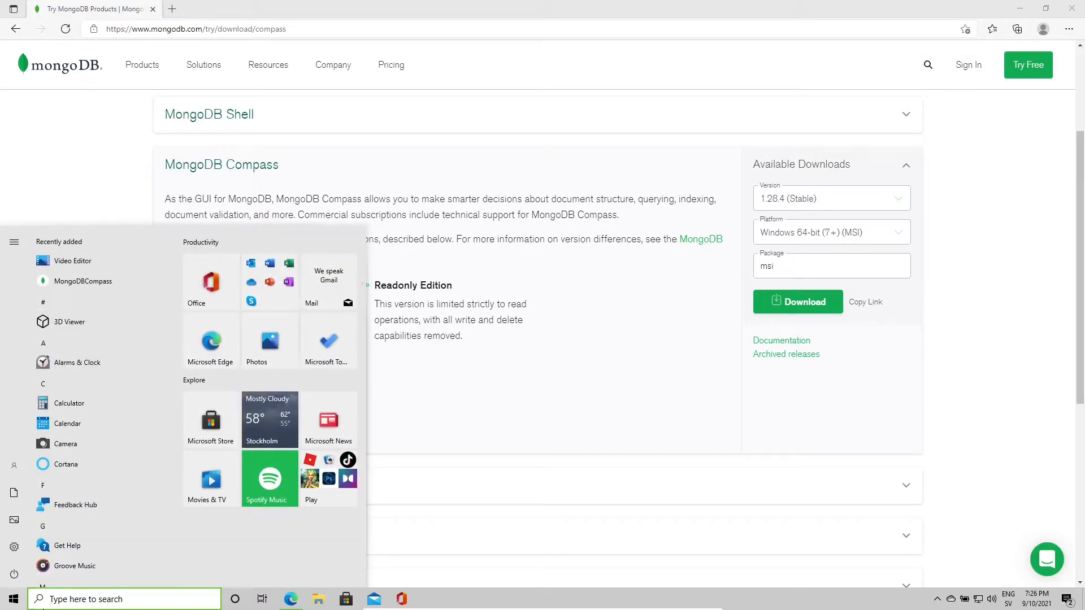
{"action": "type", "text": "mon"}
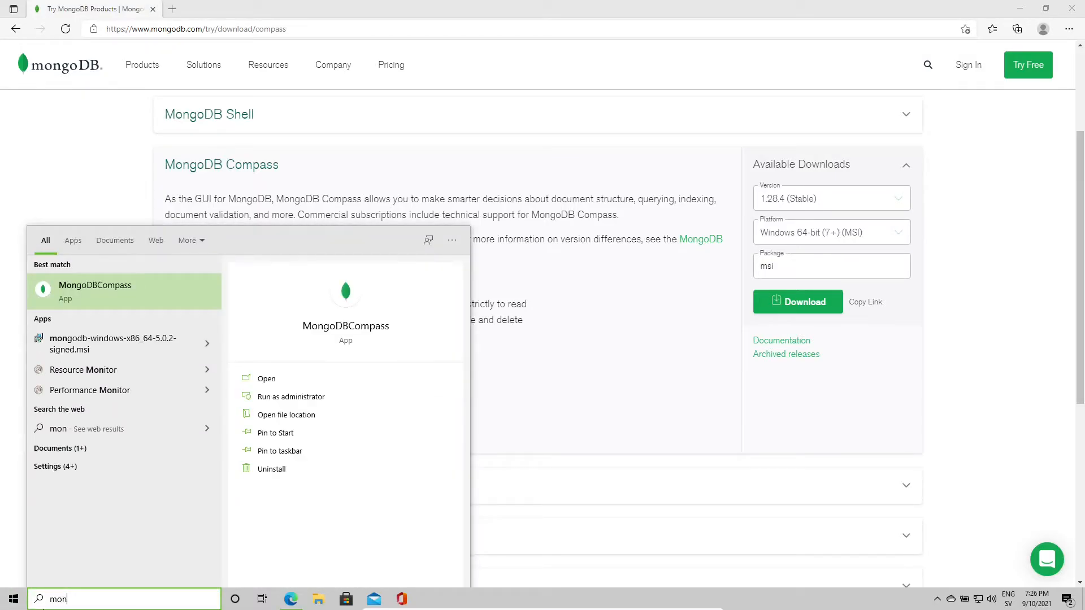
{"action": "left_click", "coordinate": [150, 295]}
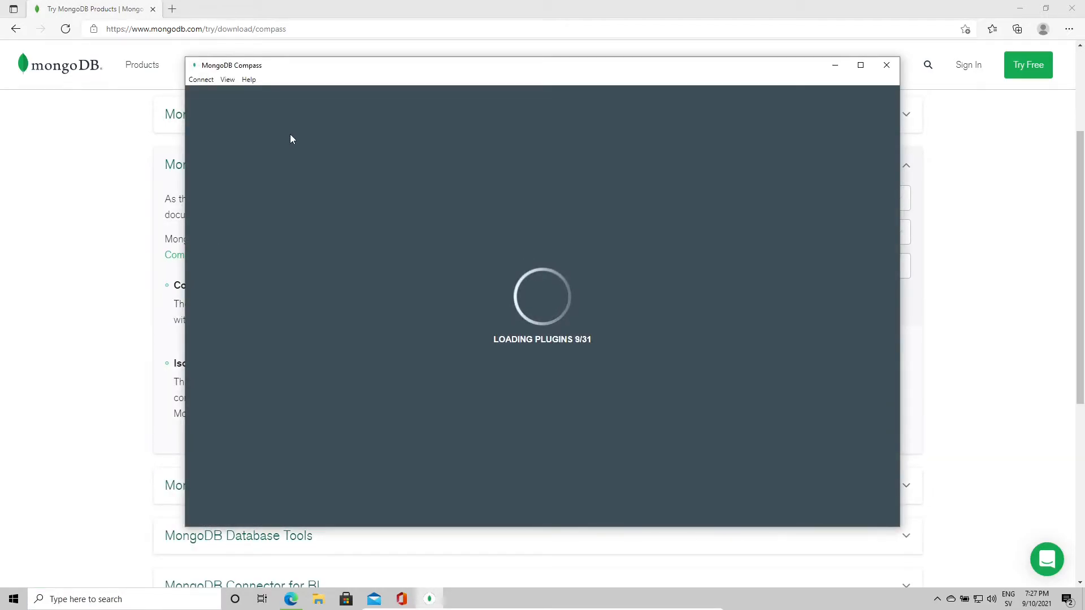
Step: Reposition the Compass window and open the connection string format example
{"action": "left_click_drag", "start_coordinate": [411, 70], "coordinate": [389, 53]}
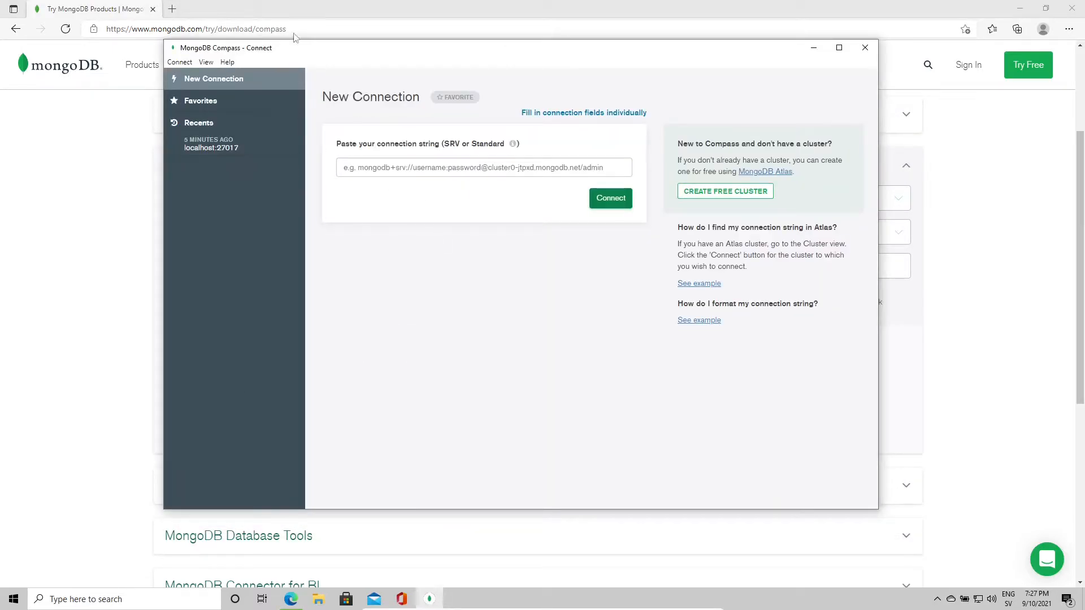
{"action": "left_click", "coordinate": [342, 161]}
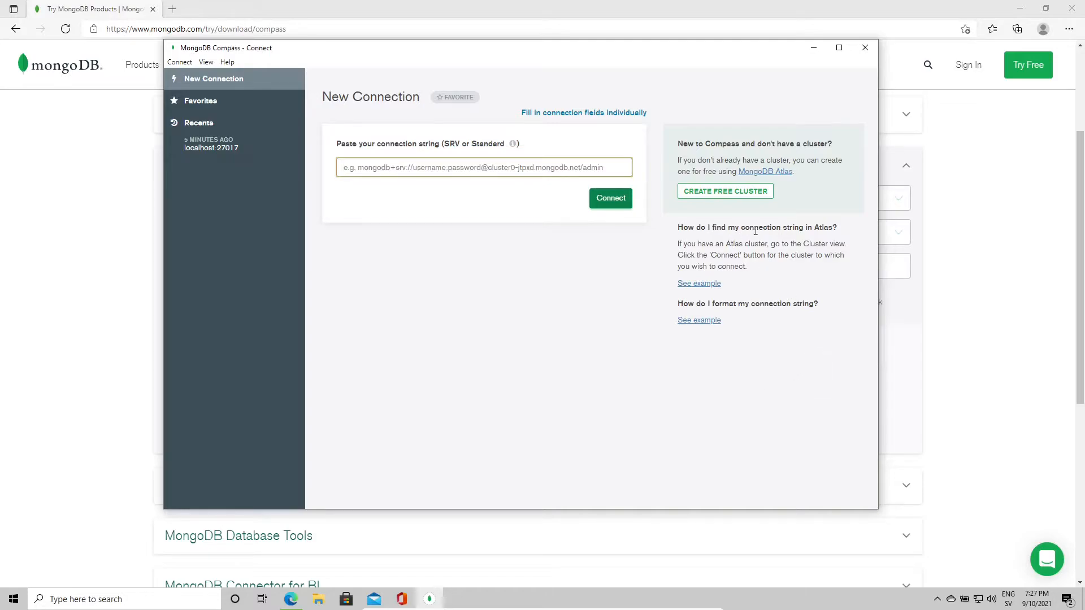
{"action": "left_click", "coordinate": [713, 319]}
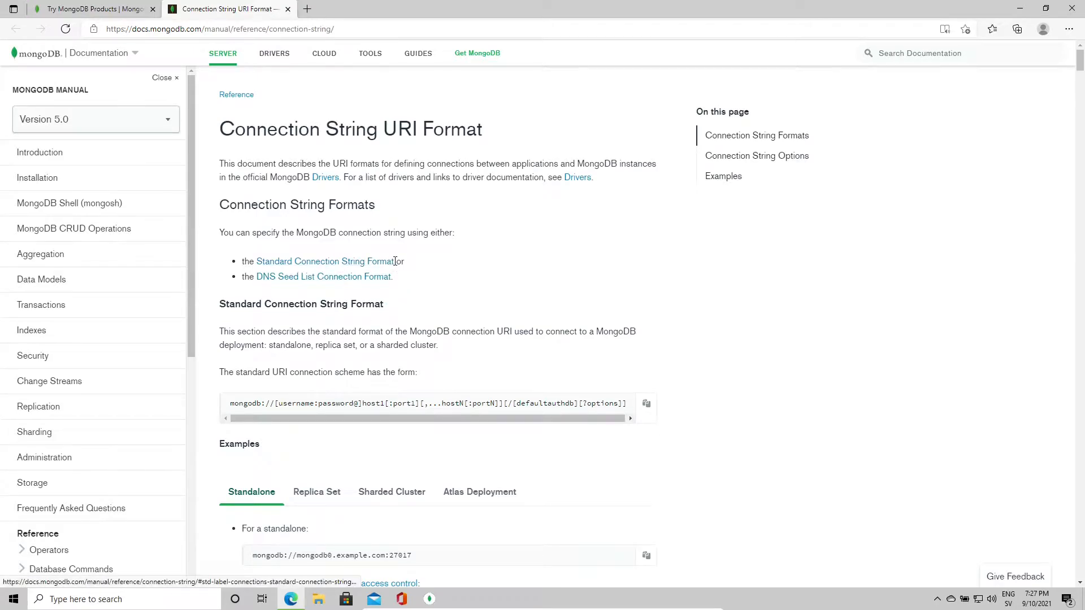
Step: Study the standalone connection string example, highlighting its host and port 27017
{"action": "scroll", "coordinate": [395, 261], "scroll_direction": "down", "scroll_amount": 3}
{"action": "scroll", "coordinate": [395, 261], "scroll_direction": "down", "scroll_amount": 2}
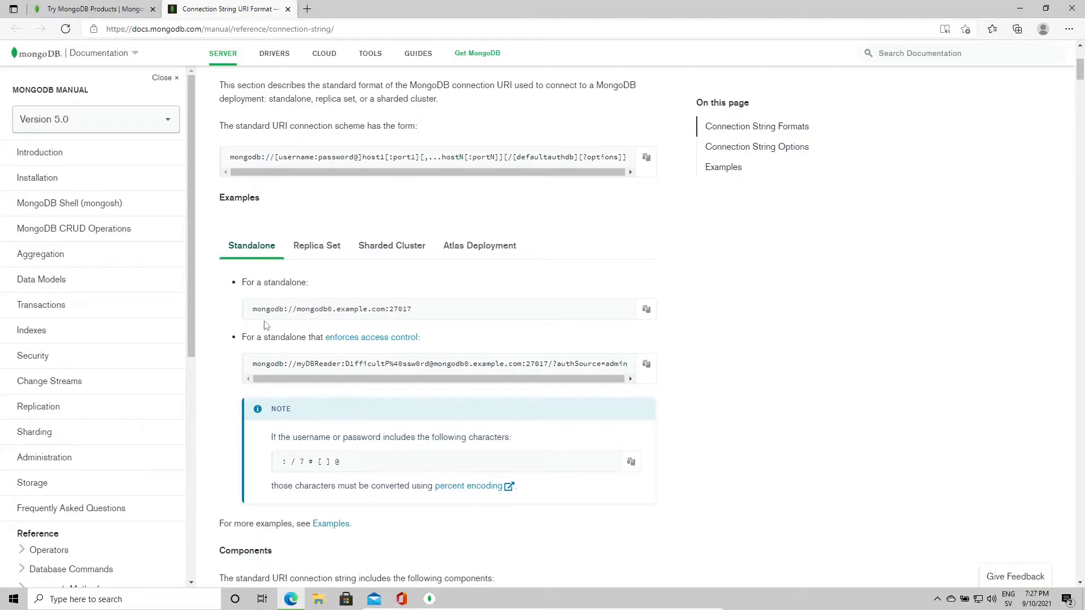
{"action": "left_click_drag", "start_coordinate": [296, 309], "coordinate": [384, 312]}
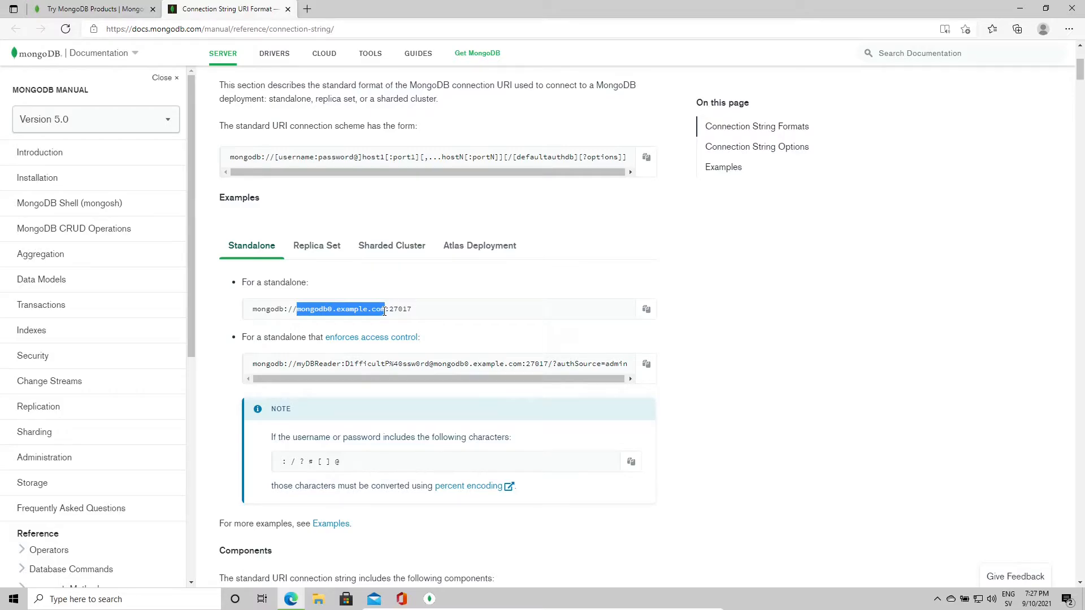
{"action": "left_click_drag", "start_coordinate": [415, 315], "coordinate": [393, 318]}
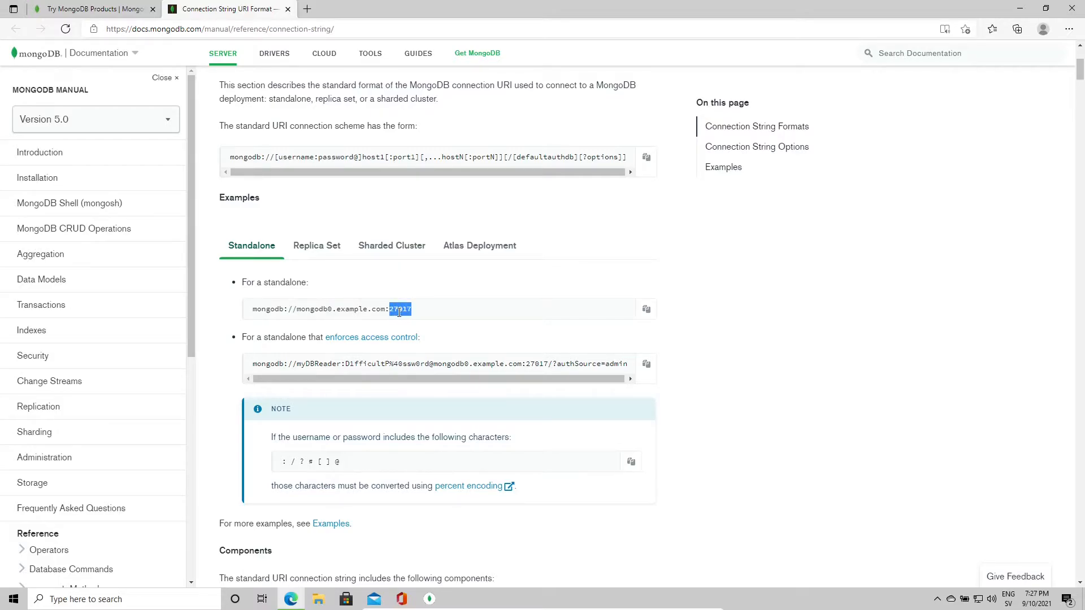
{"action": "left_click", "coordinate": [424, 316]}
{"action": "double_click", "coordinate": [392, 311]}
{"action": "left_click", "coordinate": [416, 319]}
{"action": "double_click", "coordinate": [394, 311]}
{"action": "left_click", "coordinate": [408, 322]}
{"action": "double_click", "coordinate": [393, 309]}
{"action": "scroll", "coordinate": [420, 318], "scroll_direction": "down", "scroll_amount": 3}
{"action": "scroll", "coordinate": [382, 316], "scroll_direction": "down", "scroll_amount": 3}
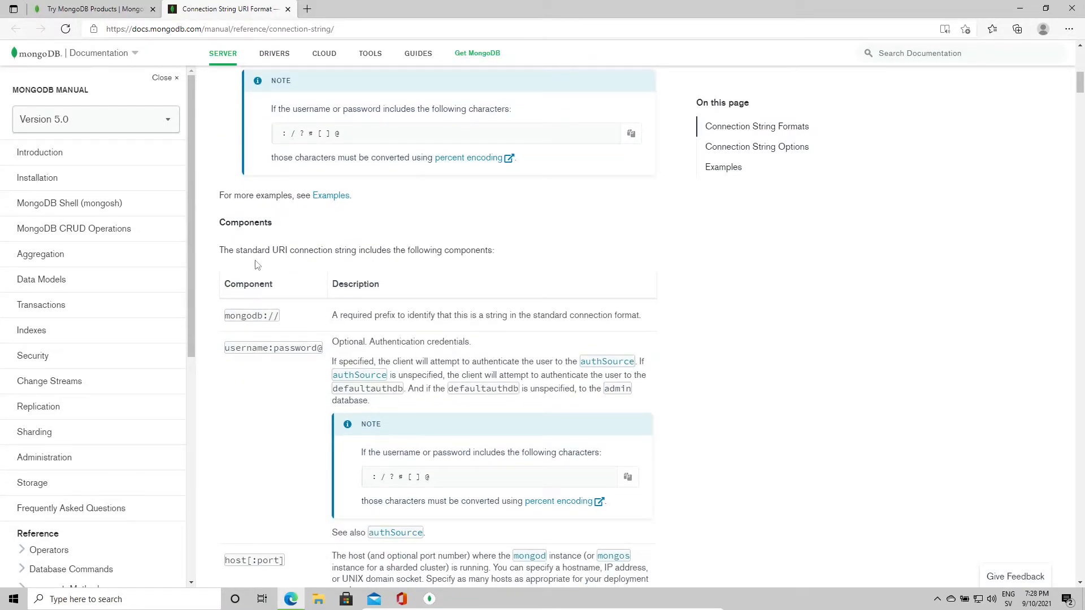
Step: Go through the mongodb:// prefix, username:password and host[:port] components
{"action": "left_click_drag", "start_coordinate": [293, 315], "coordinate": [228, 315]}
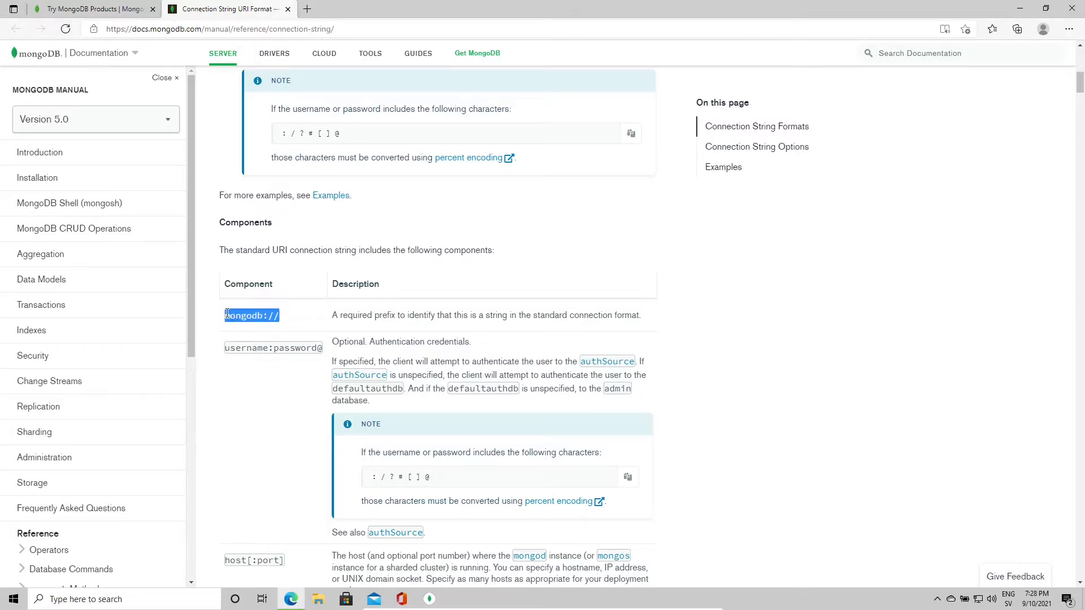
{"action": "scroll", "coordinate": [294, 326], "scroll_direction": "down", "scroll_amount": 2}
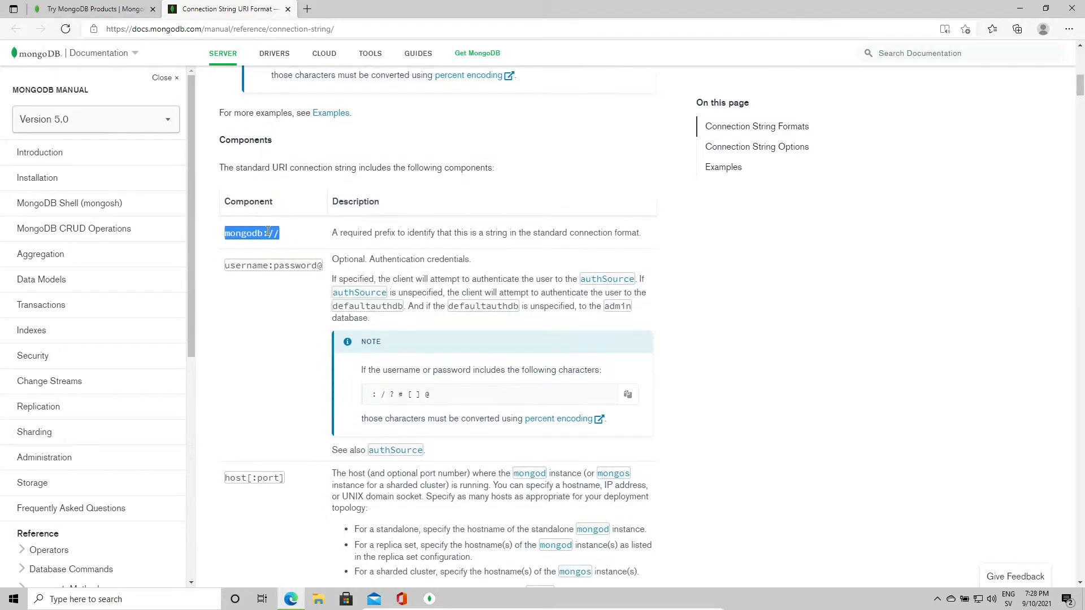
{"action": "left_click_drag", "start_coordinate": [228, 265], "coordinate": [317, 262]}
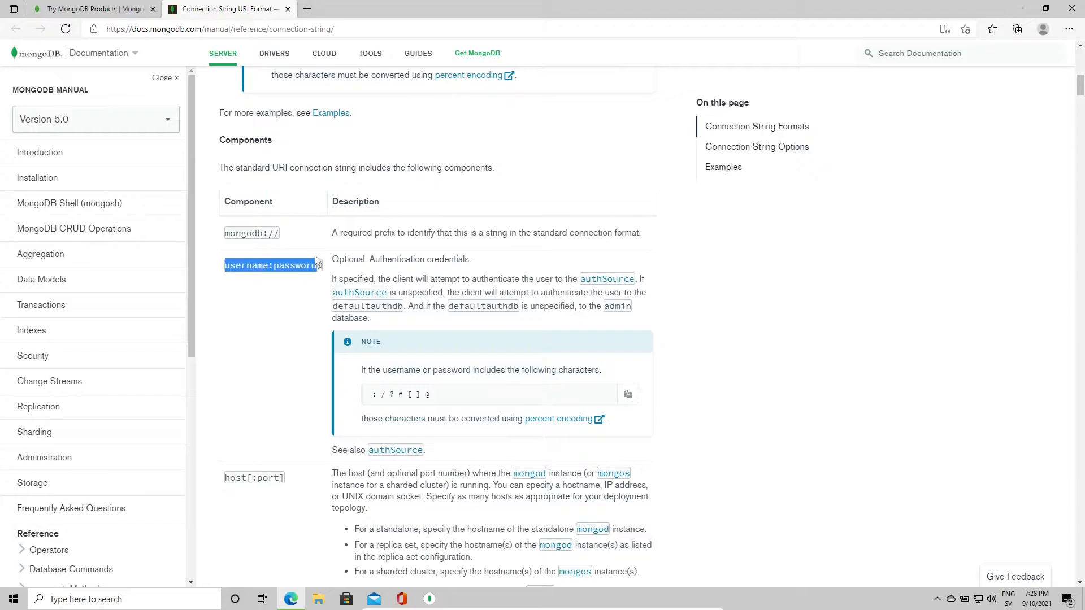
{"action": "left_click", "coordinate": [330, 263]}
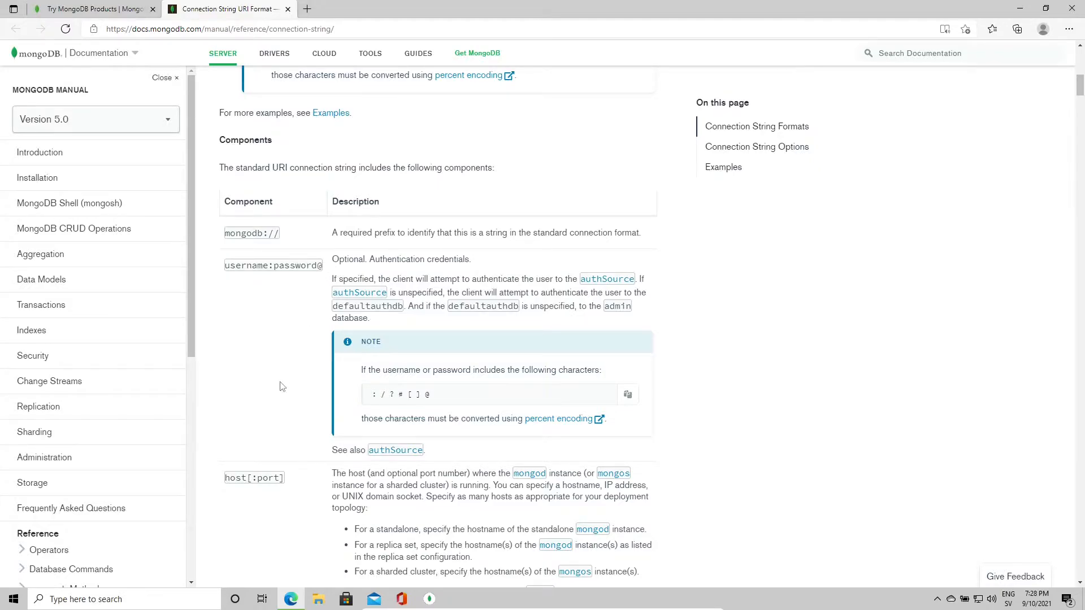
{"action": "left_click_drag", "start_coordinate": [326, 270], "coordinate": [230, 276]}
{"action": "scroll", "coordinate": [249, 282], "scroll_direction": "down", "scroll_amount": 1}
{"action": "double_click", "coordinate": [238, 402]}
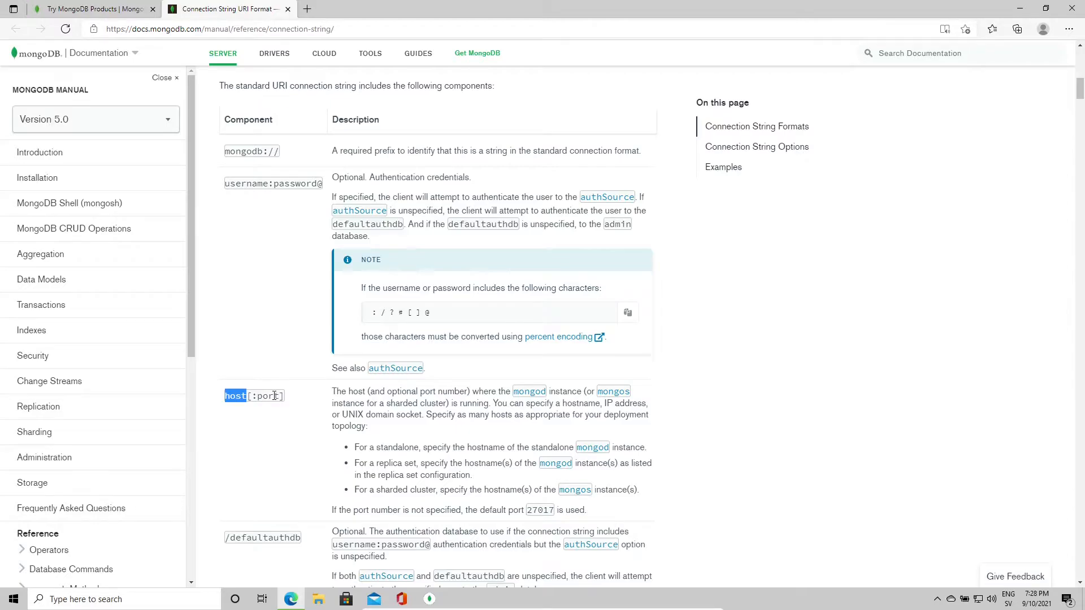
{"action": "left_click_drag", "start_coordinate": [285, 397], "coordinate": [251, 392]}
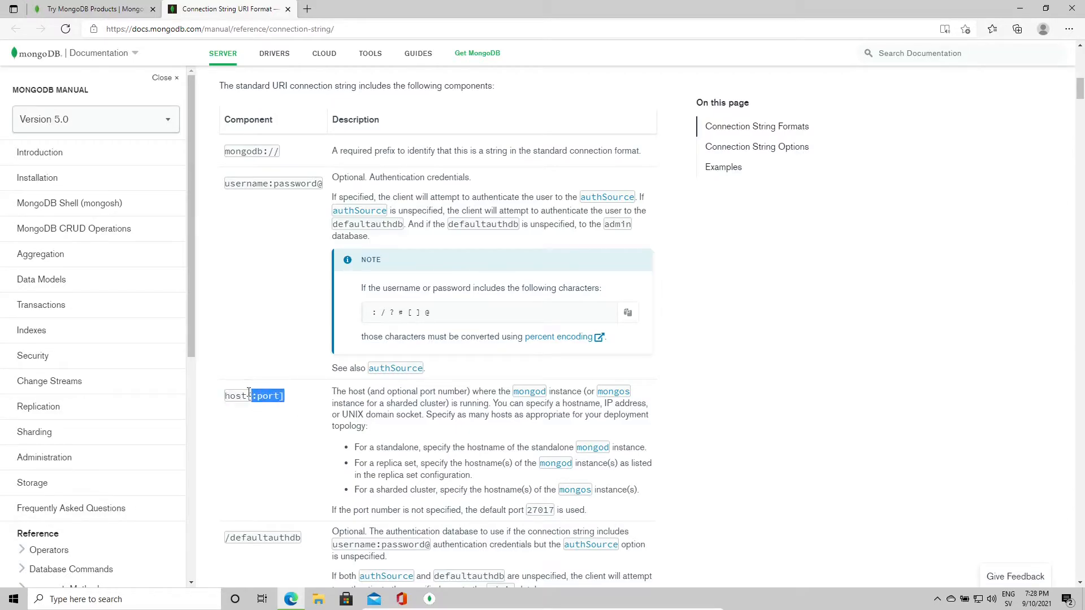
Step: Review the defaultauthdb and ?<options> components, then return to Compass's connection string field
{"action": "scroll", "coordinate": [273, 407], "scroll_direction": "up", "scroll_amount": 7}
{"action": "double_click", "coordinate": [403, 229]}
{"action": "scroll", "coordinate": [435, 250], "scroll_direction": "down", "scroll_amount": 10}
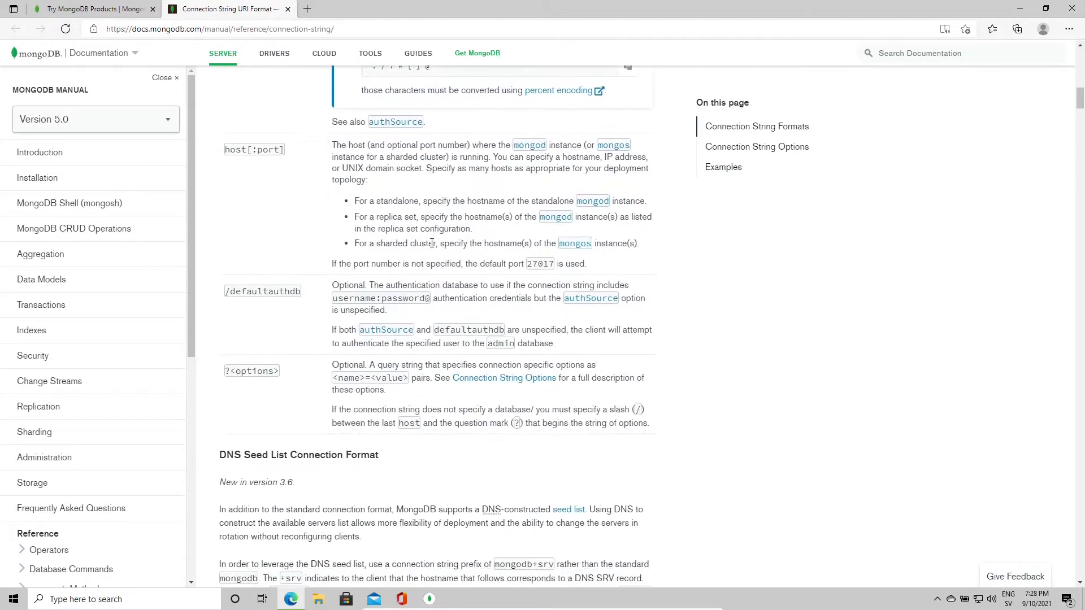
{"action": "double_click", "coordinate": [259, 375]}
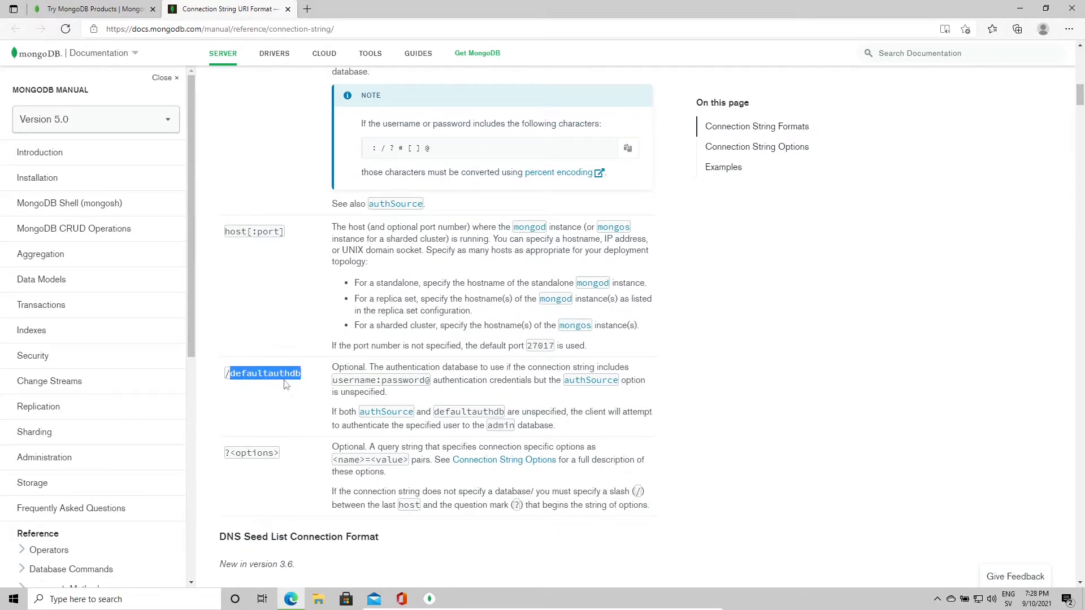
{"action": "left_click", "coordinate": [332, 394]}
{"action": "left_click_drag", "start_coordinate": [337, 381], "coordinate": [429, 376]}
{"action": "left_click_drag", "start_coordinate": [304, 376], "coordinate": [226, 374]}
{"action": "left_click_drag", "start_coordinate": [277, 467], "coordinate": [222, 464]}
{"action": "left_click_drag", "start_coordinate": [331, 450], "coordinate": [358, 443]}
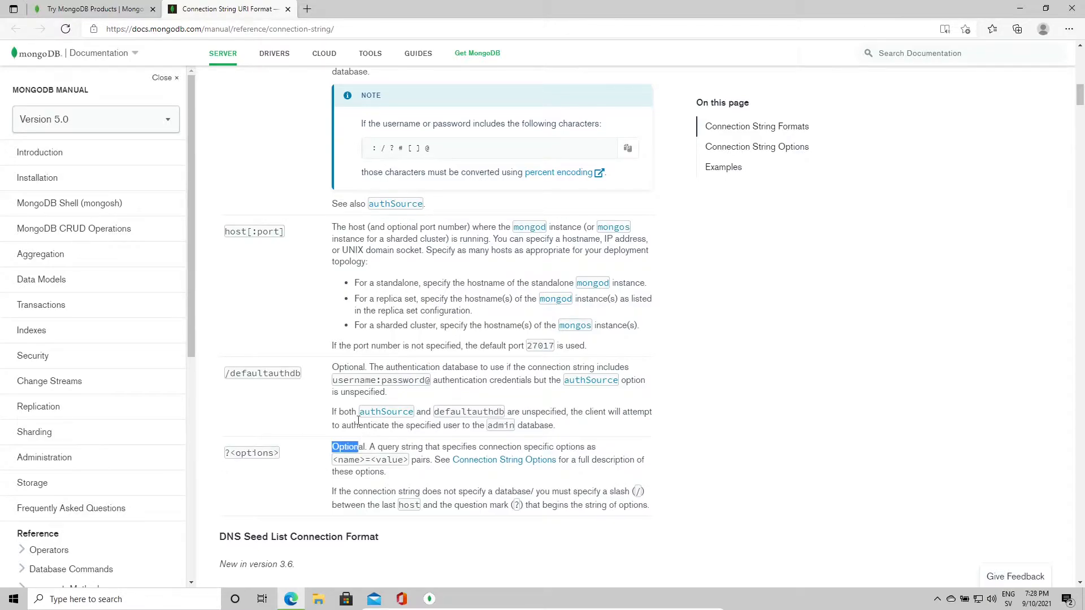
{"action": "scroll", "coordinate": [359, 424], "scroll_direction": "up", "scroll_amount": 15}
{"action": "scroll", "coordinate": [370, 428], "scroll_direction": "up", "scroll_amount": 1}
{"action": "left_click", "coordinate": [430, 599]}
{"action": "left_click", "coordinate": [404, 168]}
Step: Connect Compass using the connection string mongodb://localhost:27017
{"action": "type", "text": "mongodb:"}
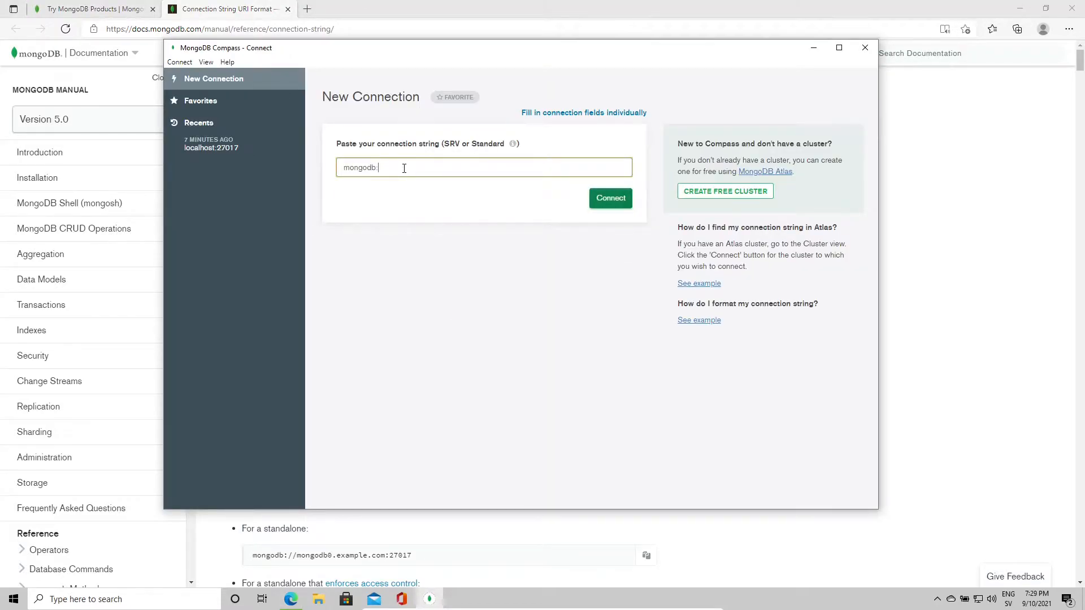
{"action": "type", "text": "//localhost"}
{"action": "left_click", "coordinate": [622, 199]}
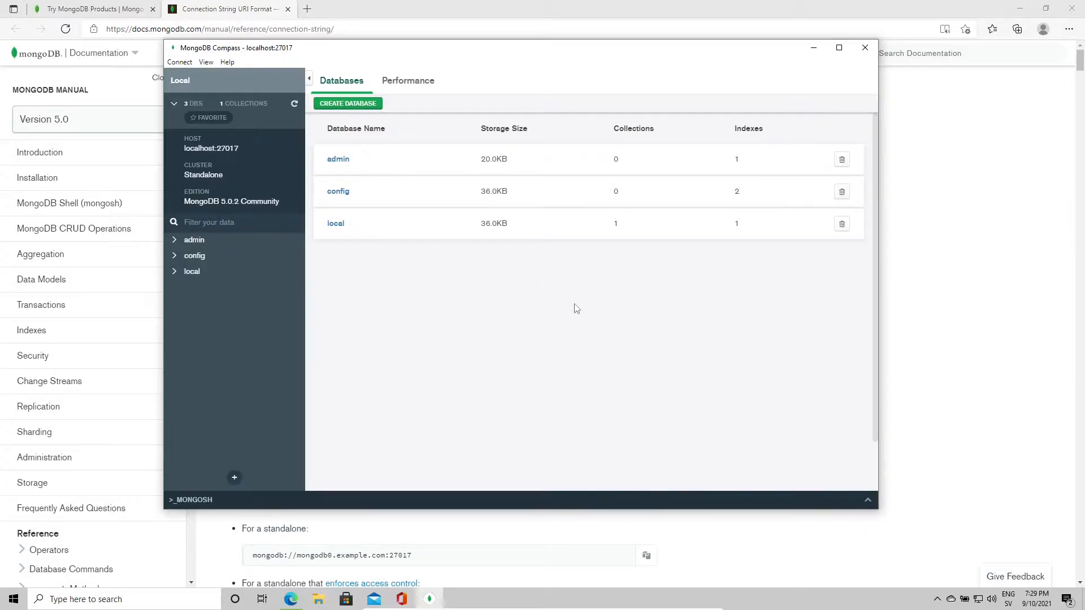
Step: Choose Windows 64-bit (7+) on the Compass download page and start the download
{"action": "left_click", "coordinate": [839, 47]}
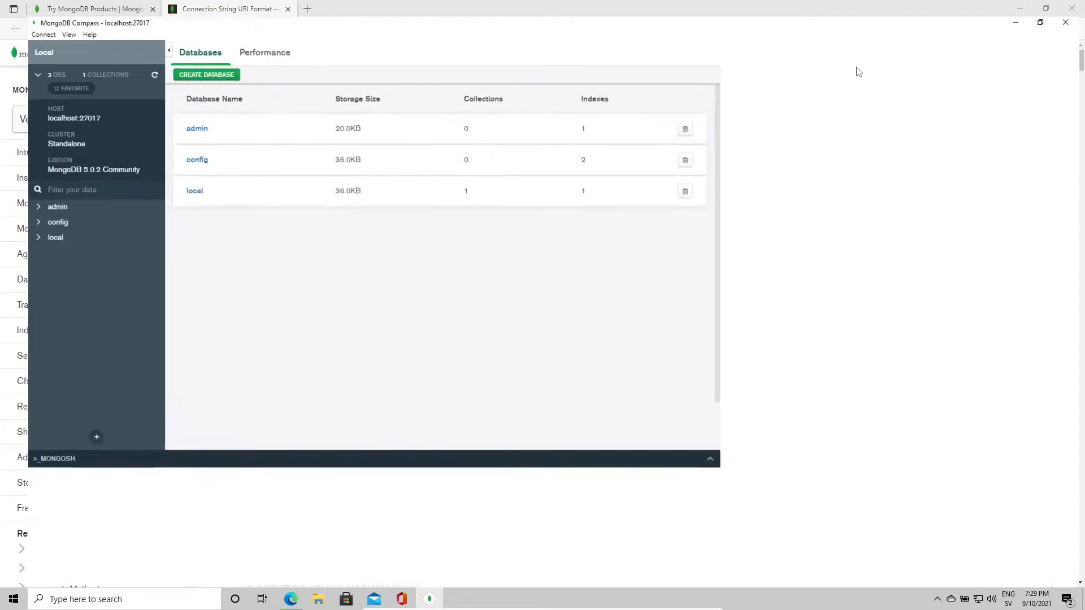
{"action": "left_click", "coordinate": [1023, 6]}
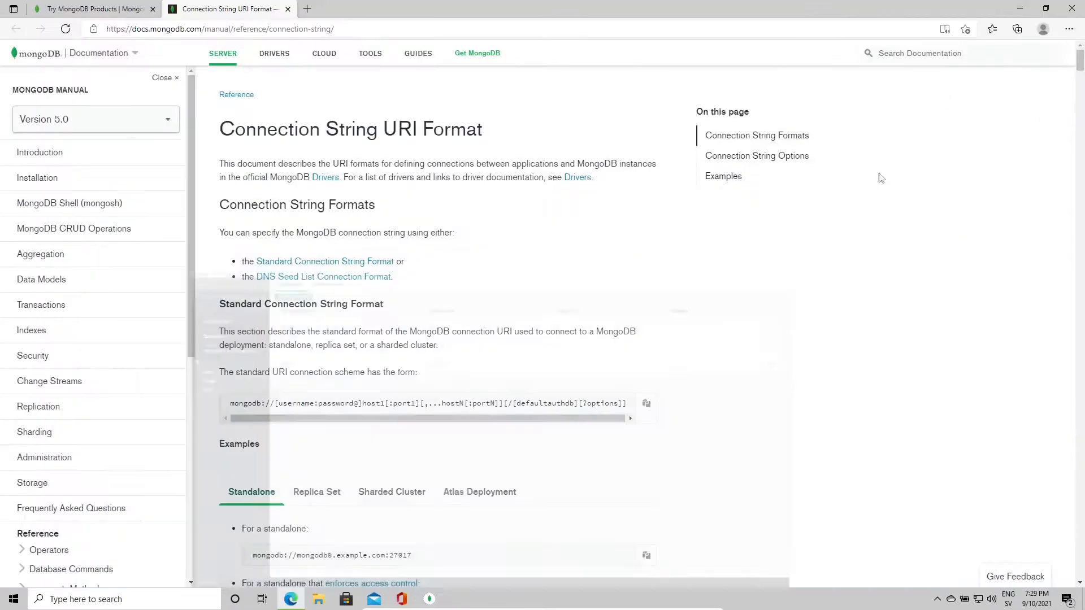
{"action": "left_click", "coordinate": [93, 9]}
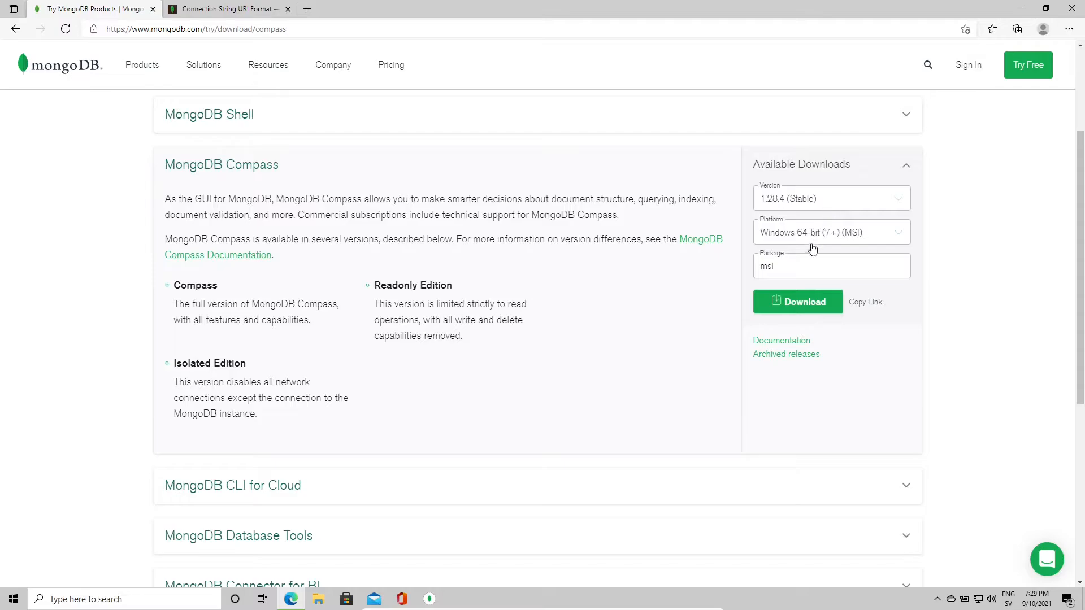
{"action": "scroll", "coordinate": [395, 198], "scroll_direction": "up", "scroll_amount": 3}
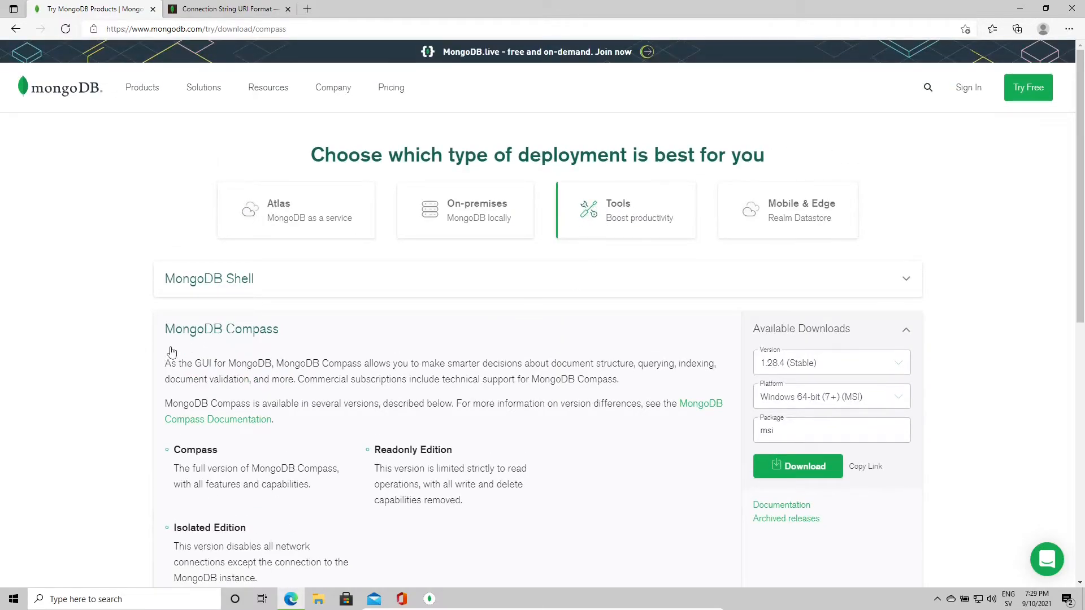
{"action": "scroll", "coordinate": [622, 350], "scroll_direction": "down", "scroll_amount": 3}
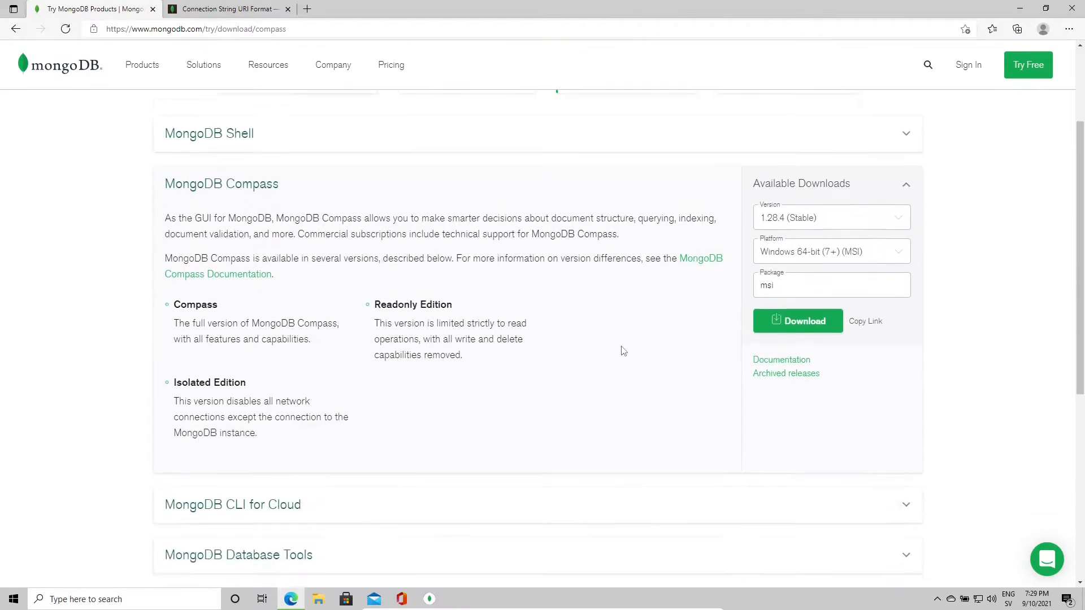
{"action": "left_click", "coordinate": [806, 239]}
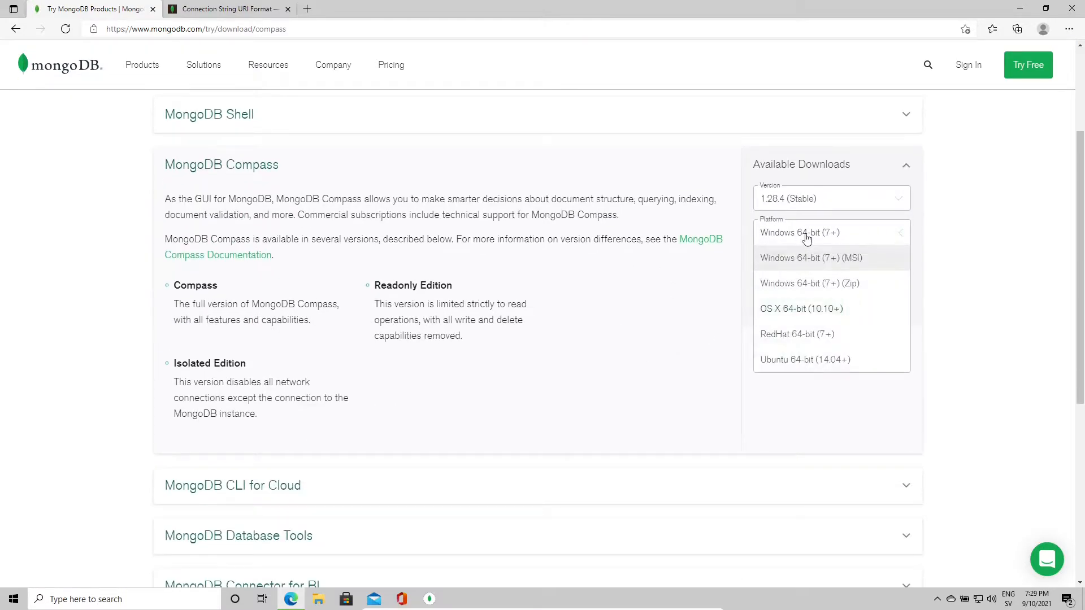
{"action": "left_click", "coordinate": [806, 239]}
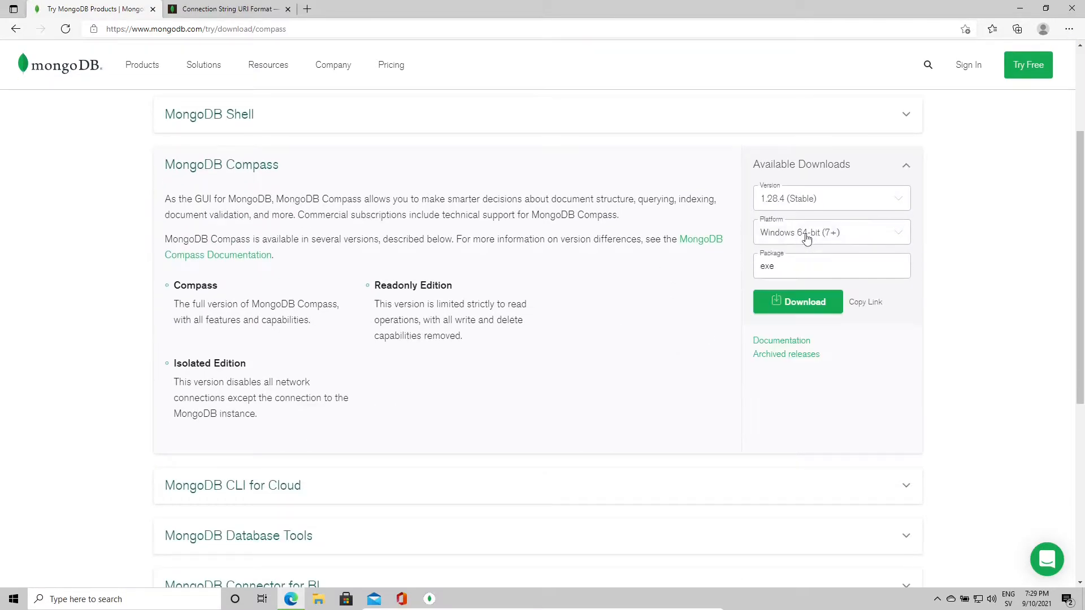
{"action": "left_click", "coordinate": [791, 314]}
Step: Restore Compass, view the Performance charts, then return to the Databases list
{"action": "left_click", "coordinate": [430, 599]}
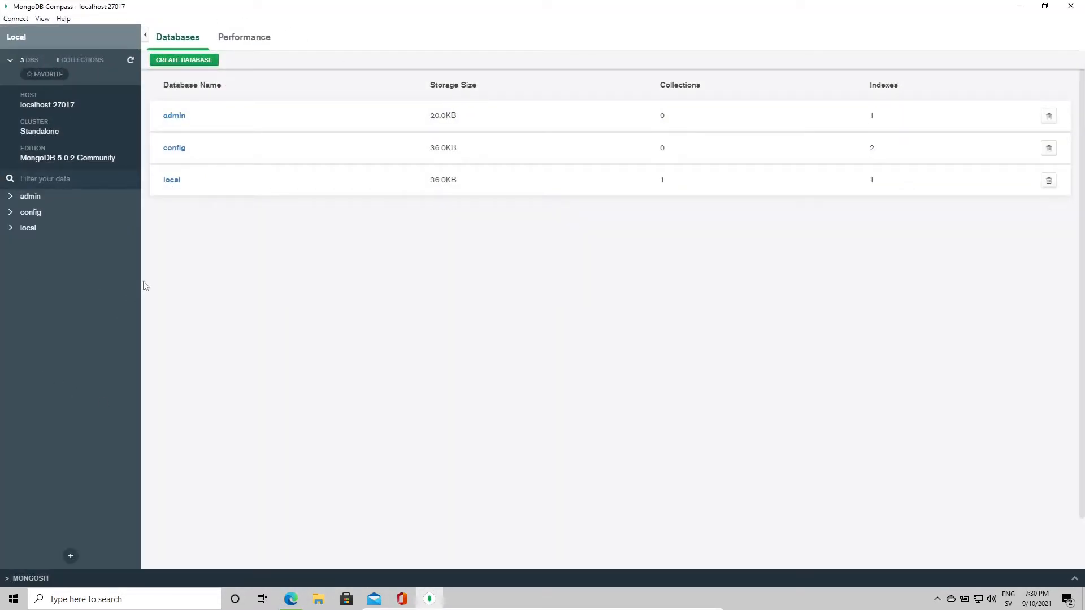
{"action": "left_click", "coordinate": [243, 43]}
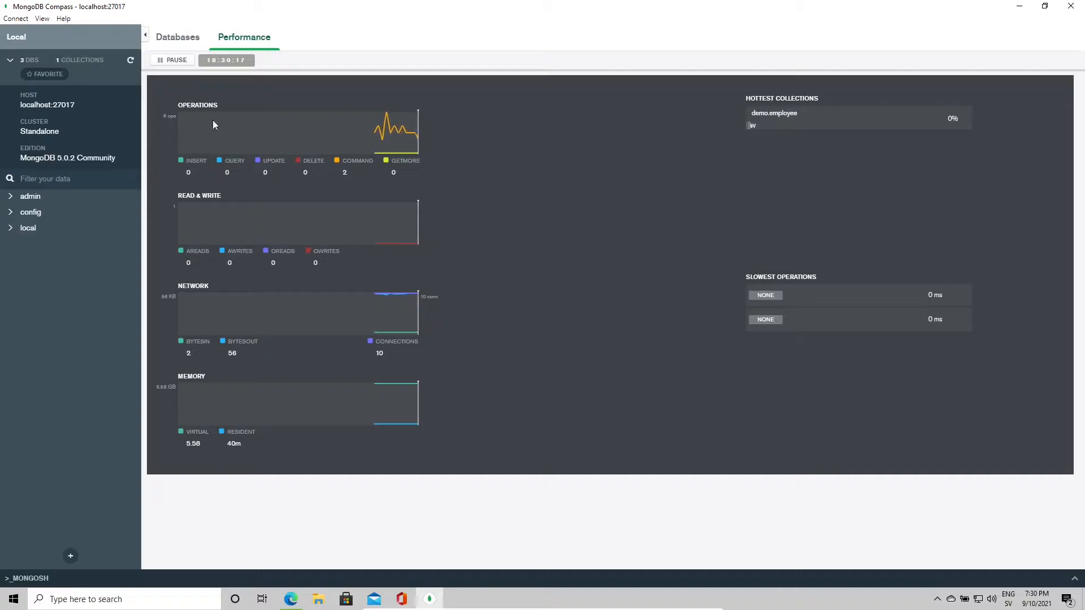
{"action": "left_click", "coordinate": [186, 37]}
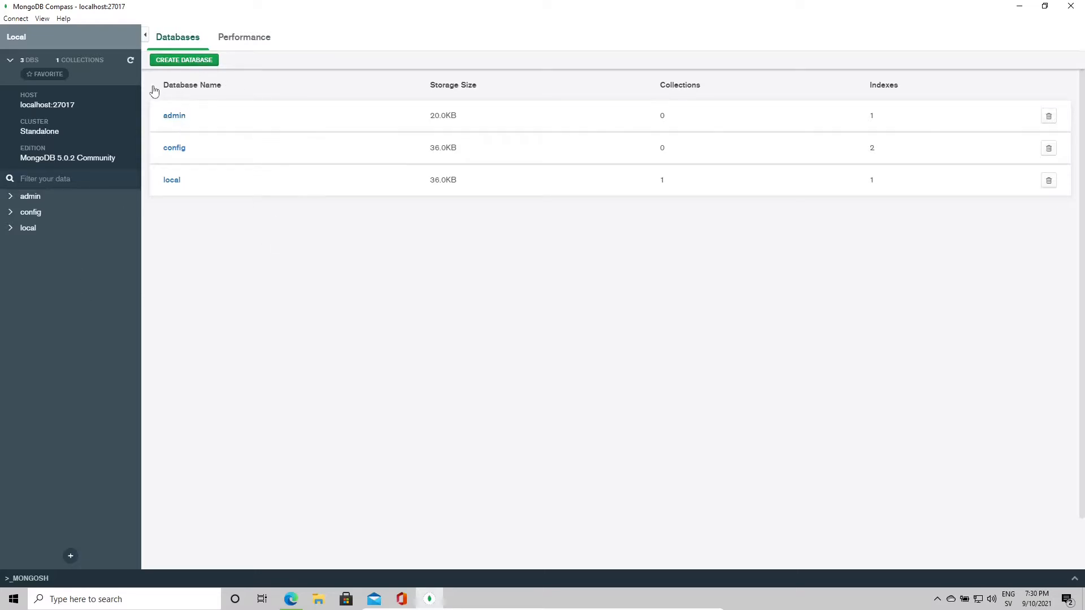
Step: Create database 'demo' with a collection named 'employee'
{"action": "left_click", "coordinate": [183, 60]}
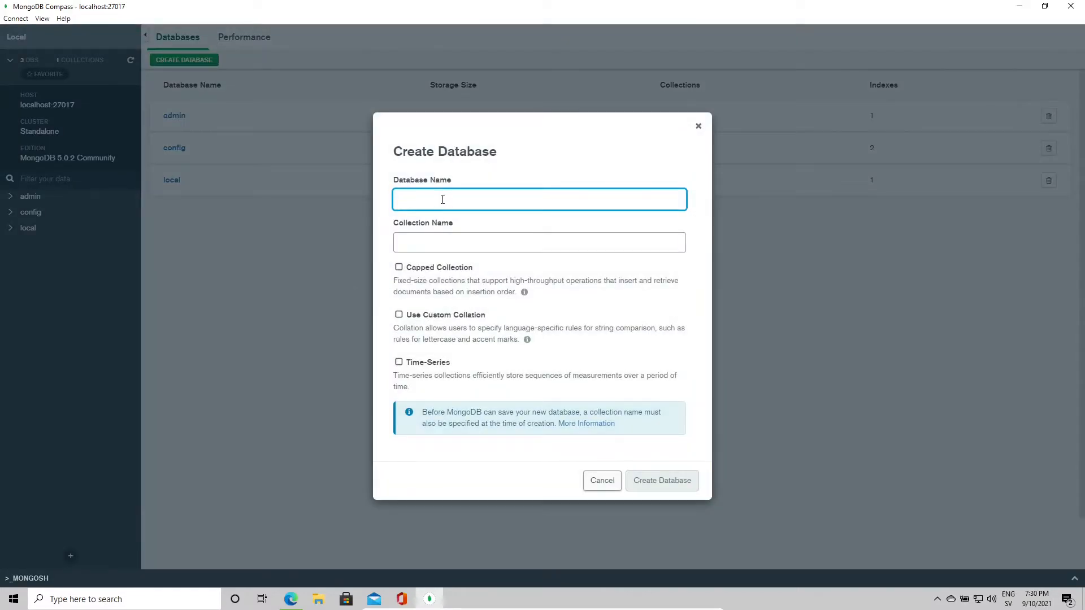
{"action": "left_click", "coordinate": [454, 238]}
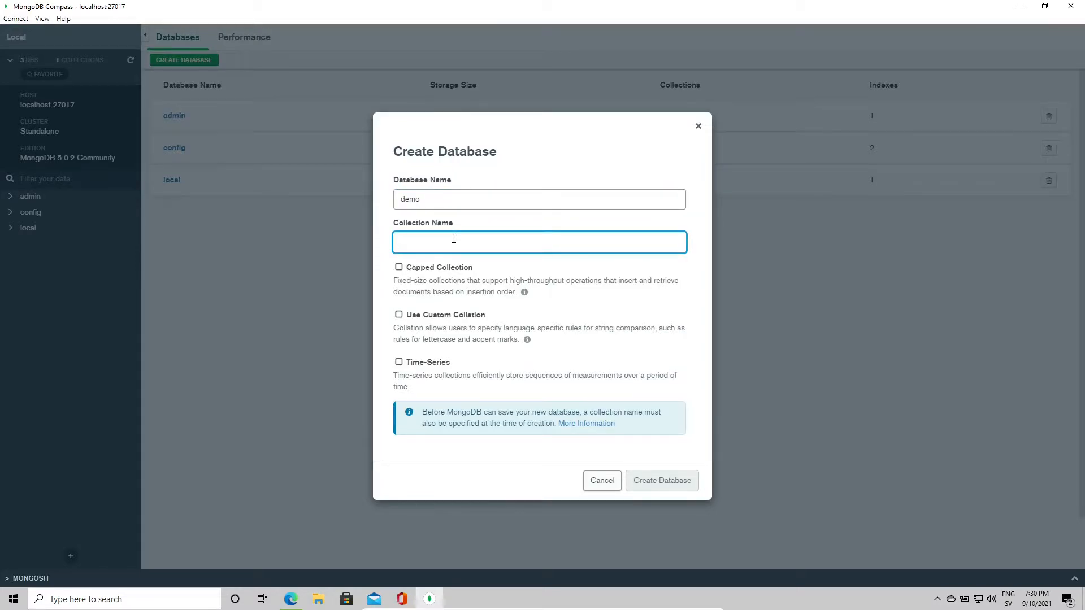
{"action": "left_click", "coordinate": [445, 207]}
{"action": "left_click", "coordinate": [432, 243]}
{"action": "type", "text": "employee"}
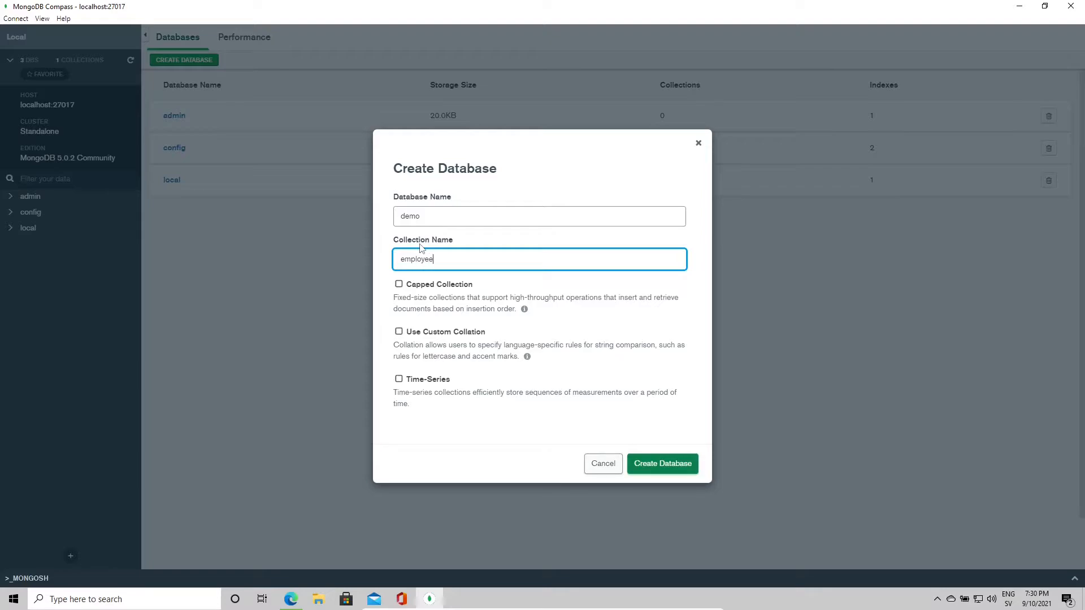
{"action": "left_click", "coordinate": [669, 466]}
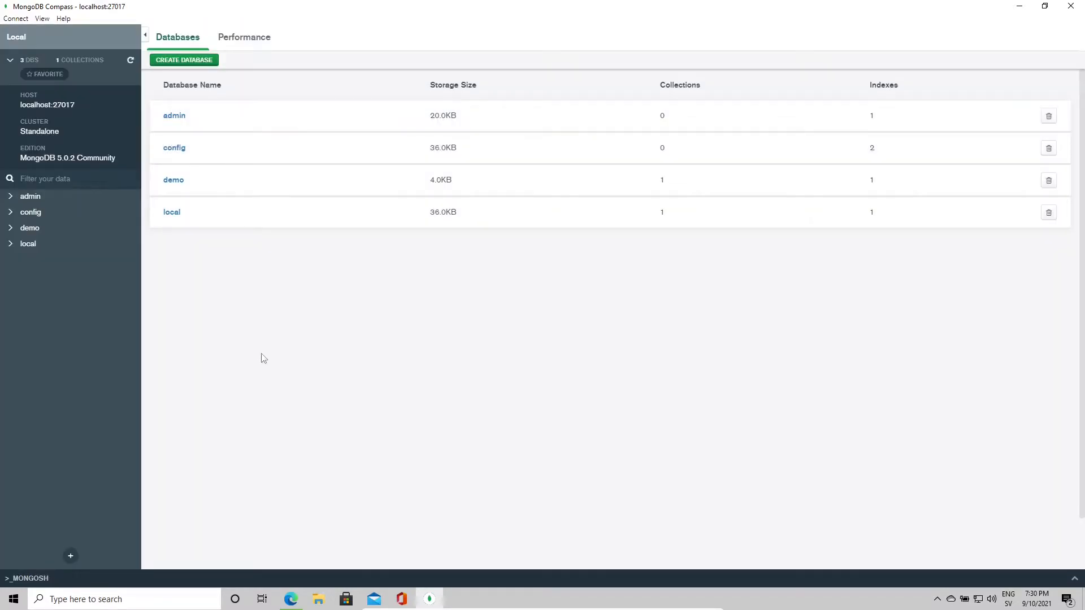
{"action": "left_click", "coordinate": [177, 180]}
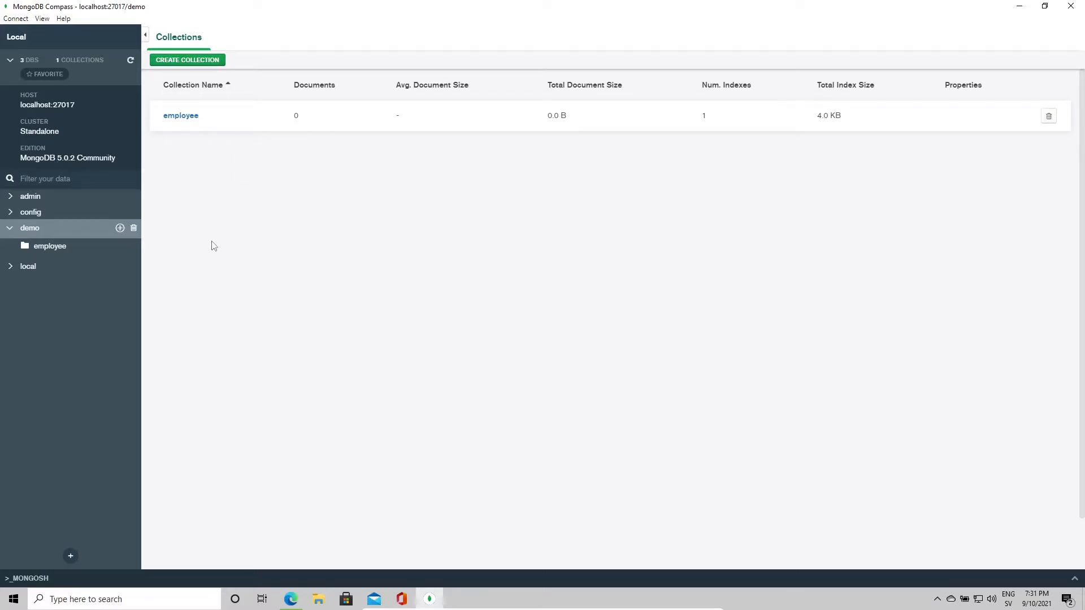
{"action": "left_click", "coordinate": [180, 115]}
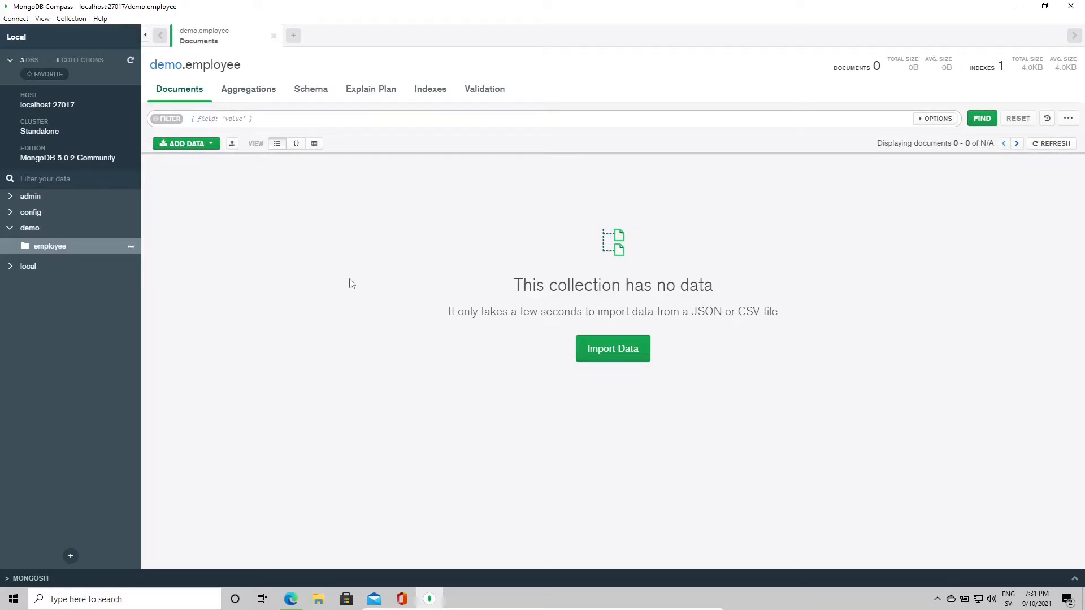
{"action": "left_click", "coordinate": [211, 142]}
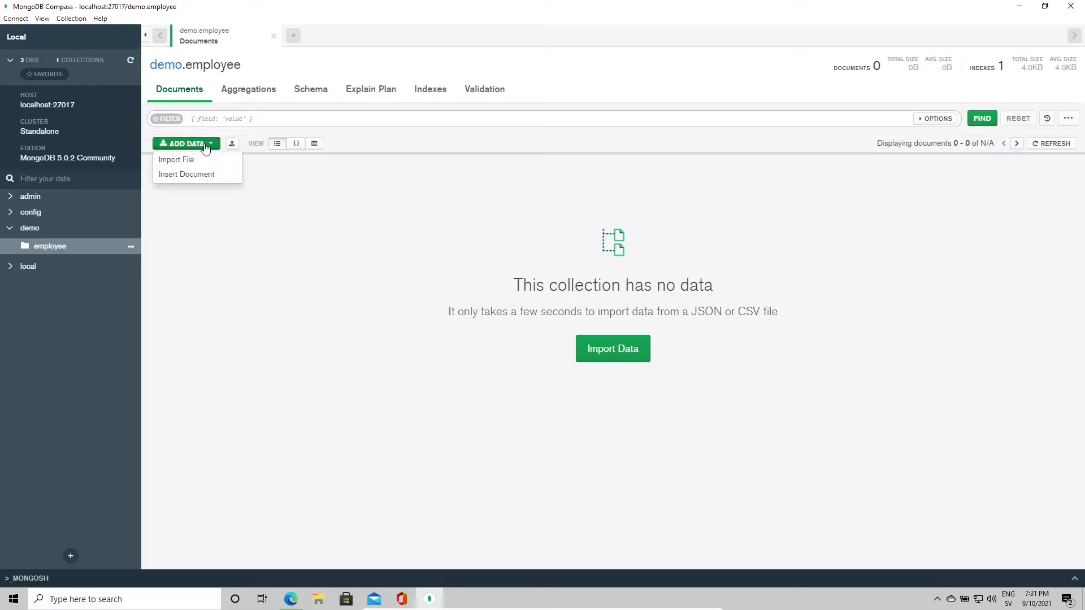
{"action": "left_click", "coordinate": [191, 175]}
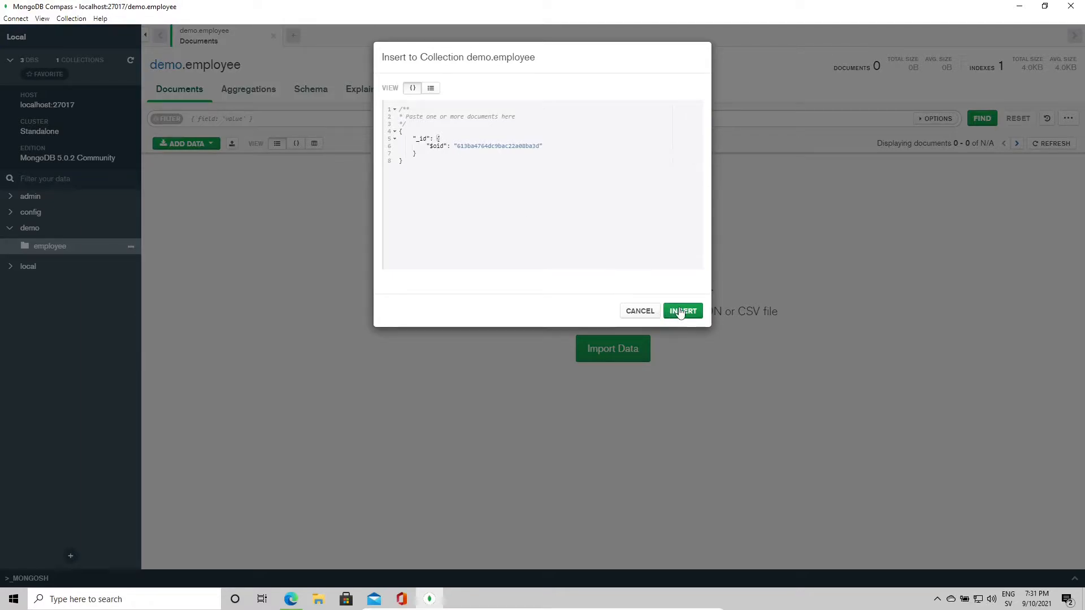
{"action": "left_click", "coordinate": [638, 311]}
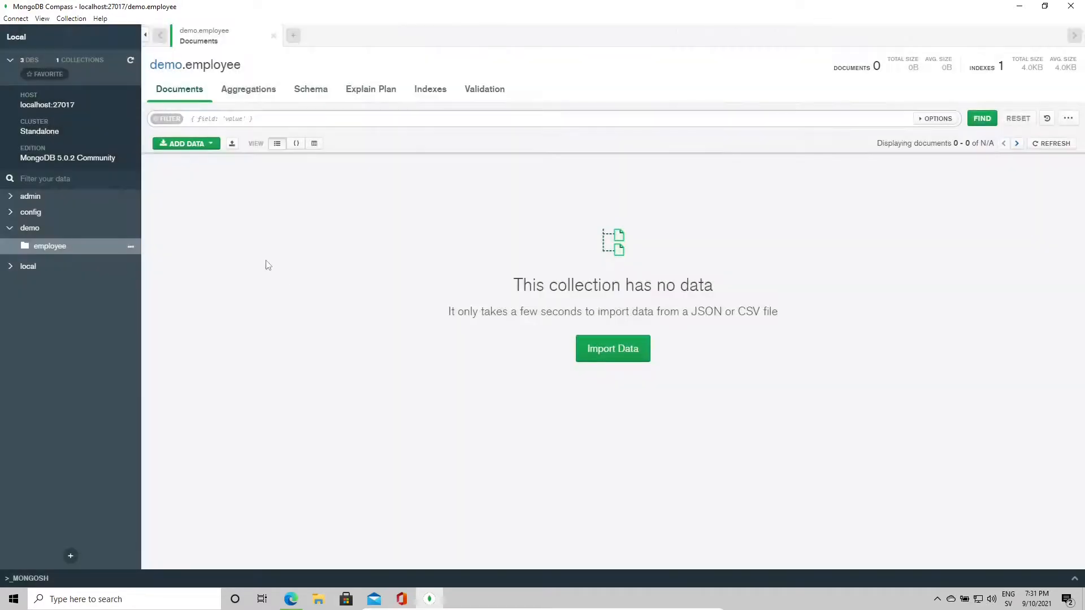
Step: Start a CSV import into demo.employee and load email.csv from Downloads
{"action": "left_click", "coordinate": [212, 146]}
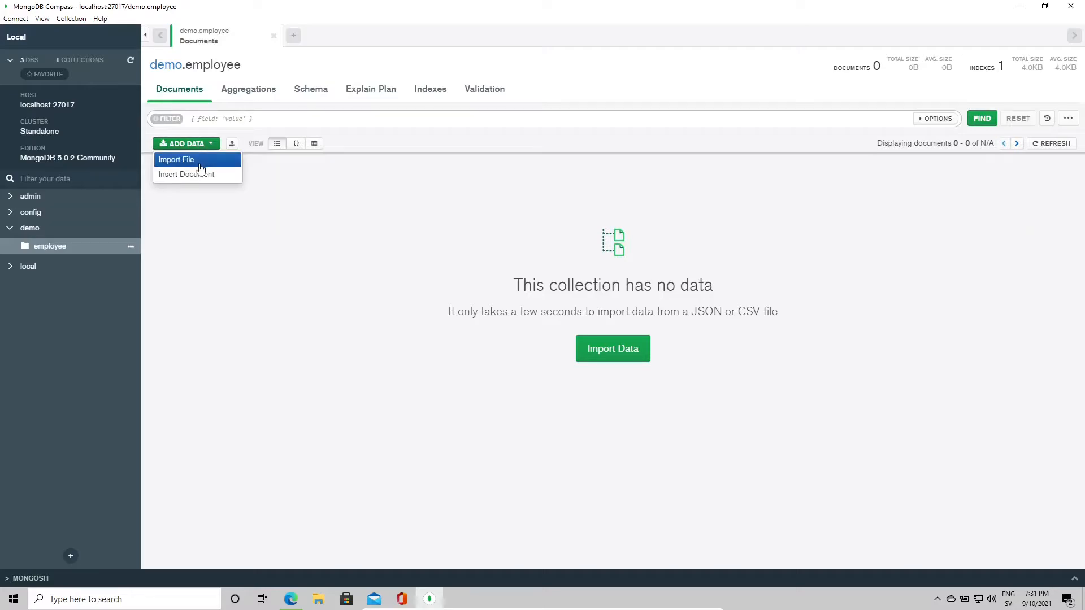
{"action": "left_click", "coordinate": [200, 163]}
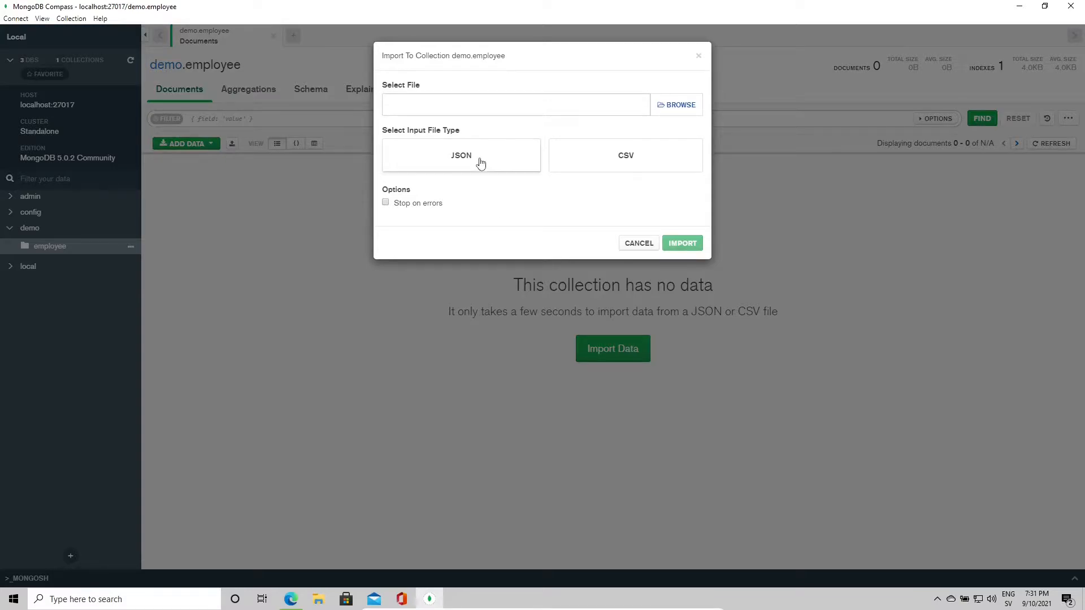
{"action": "left_click", "coordinate": [597, 171]}
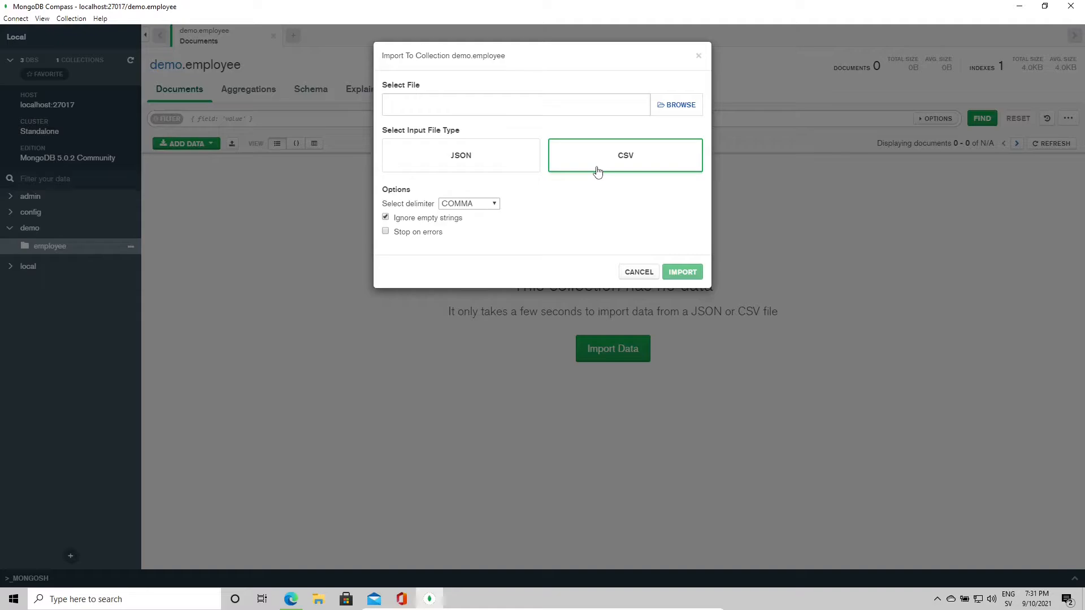
{"action": "left_click", "coordinate": [674, 105]}
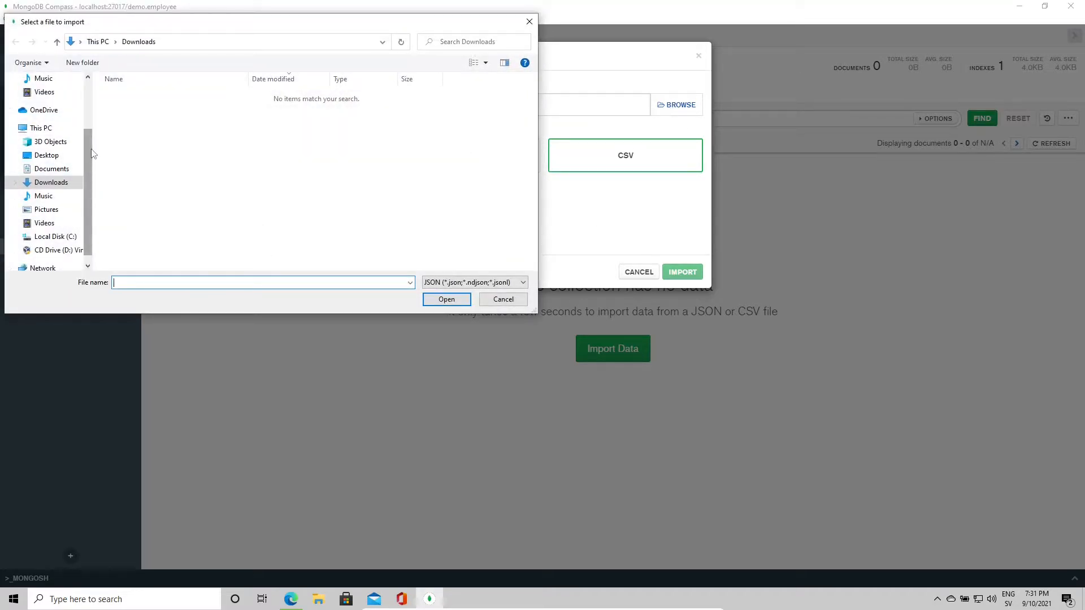
{"action": "left_click", "coordinate": [474, 289]}
{"action": "left_click", "coordinate": [469, 309]}
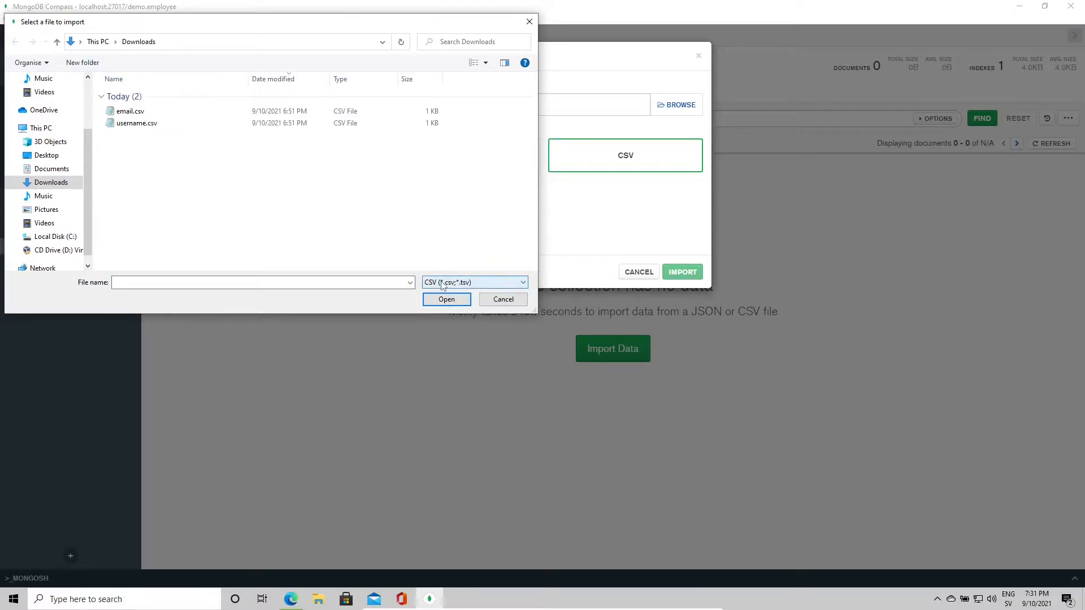
{"action": "left_click", "coordinate": [146, 112]}
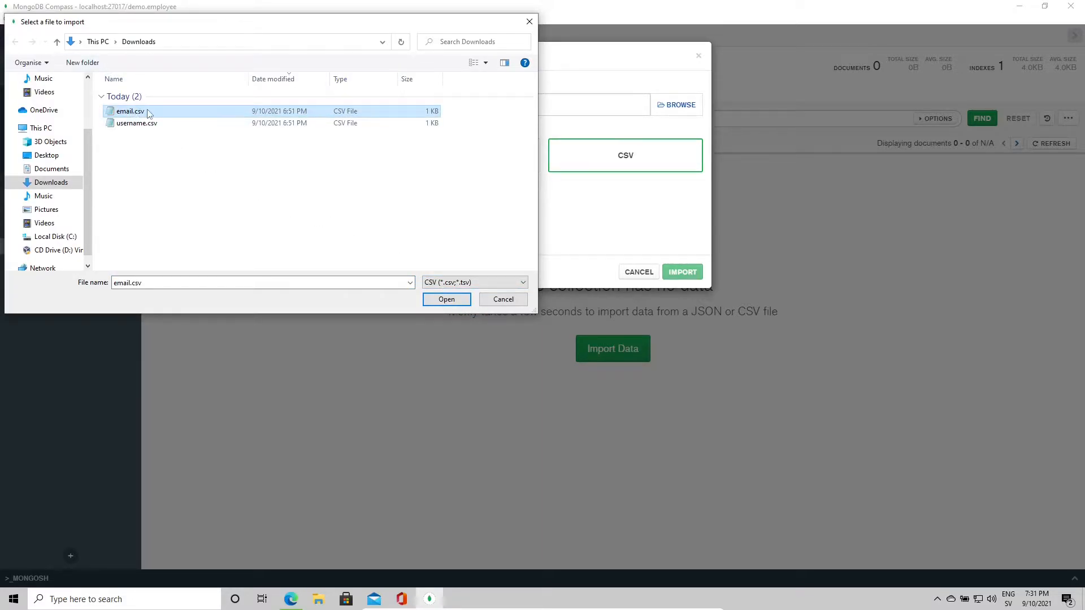
{"action": "left_click", "coordinate": [447, 305]}
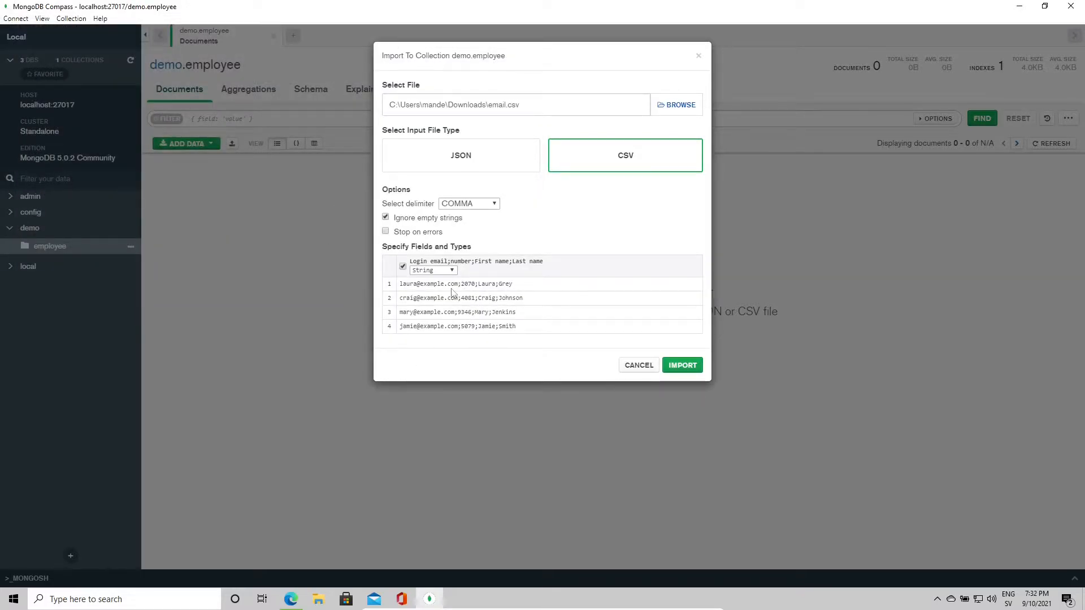
Step: Set the import delimiter to SEMICOLON so the preview splits into columns
{"action": "left_click_drag", "start_coordinate": [457, 286], "coordinate": [470, 283]}
{"action": "left_click", "coordinate": [468, 204]}
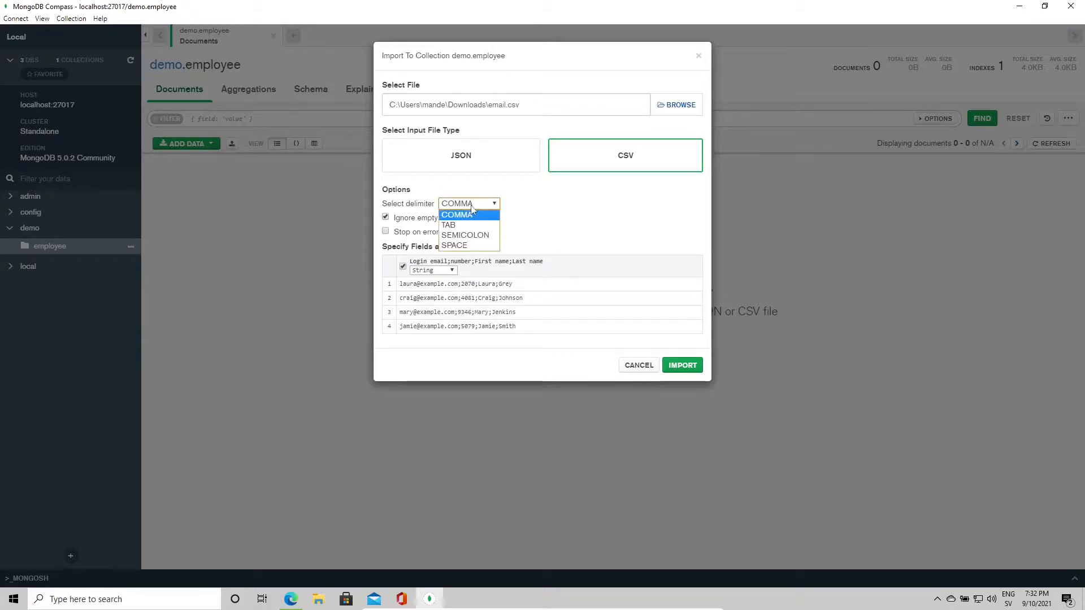
{"action": "left_click", "coordinate": [485, 236]}
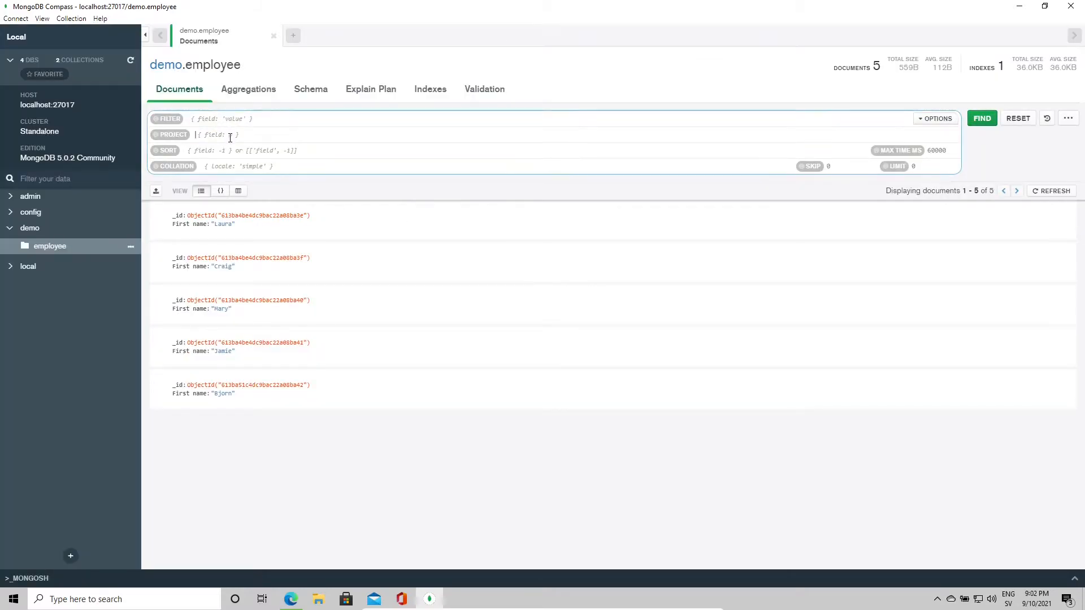
Step: Project only First name with {"First name": 1} and run the query
{"action": "type", "text": "{"}
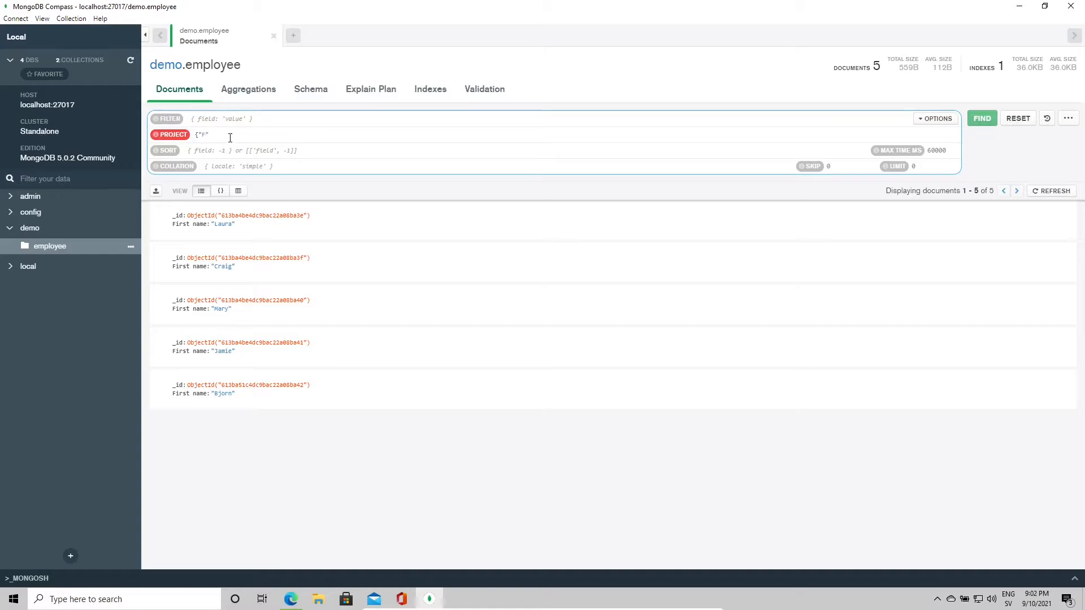
{"action": "type", "text": "\"First name"}
{"action": "type", "text": "1}"}
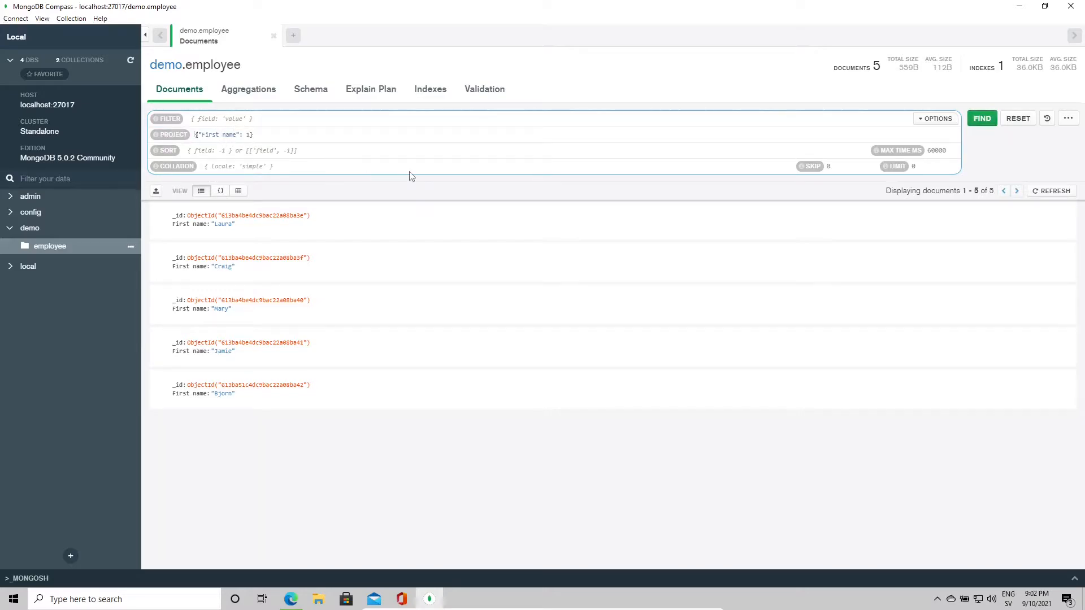
{"action": "left_click", "coordinate": [982, 119]}
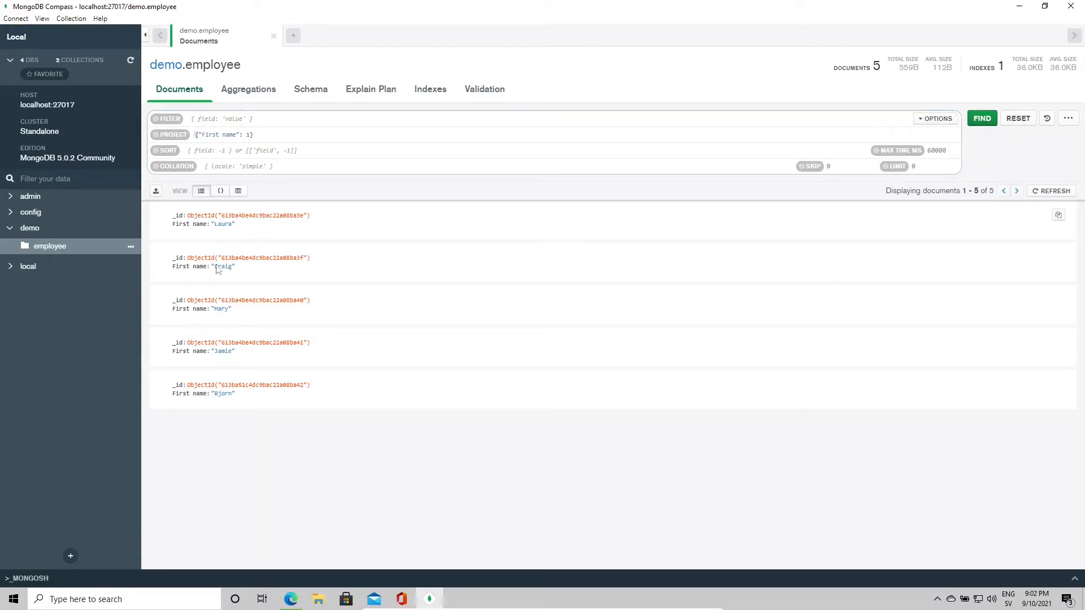
Step: Exclude First name with {"First name": 0}, then reset to show all fields
{"action": "left_click", "coordinate": [249, 134]}
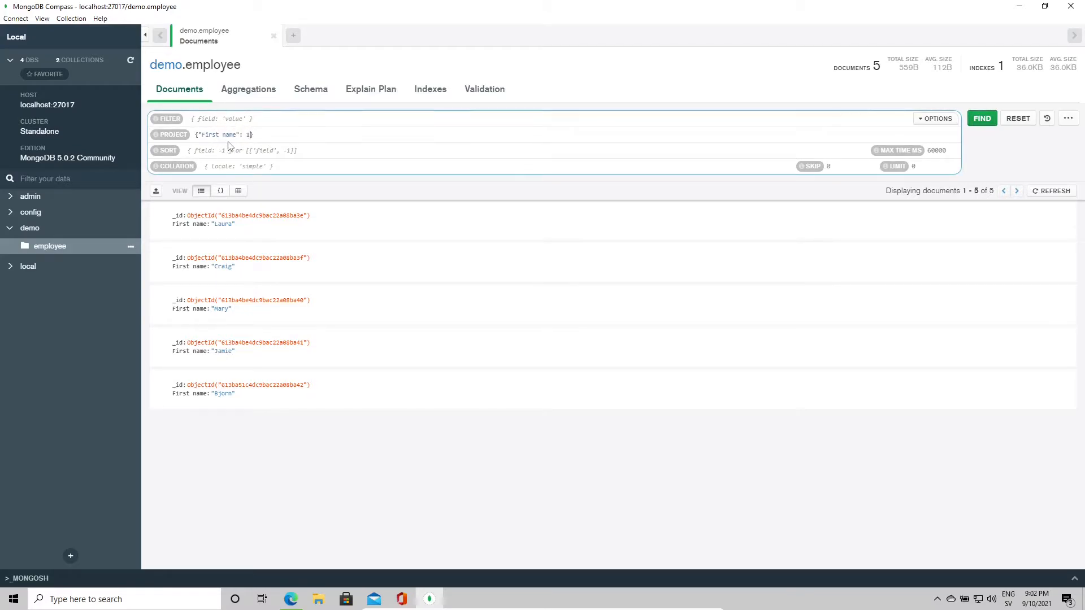
{"action": "key", "text": "BackSpace"}
{"action": "type", "text": "0"}
{"action": "left_click", "coordinate": [986, 120]}
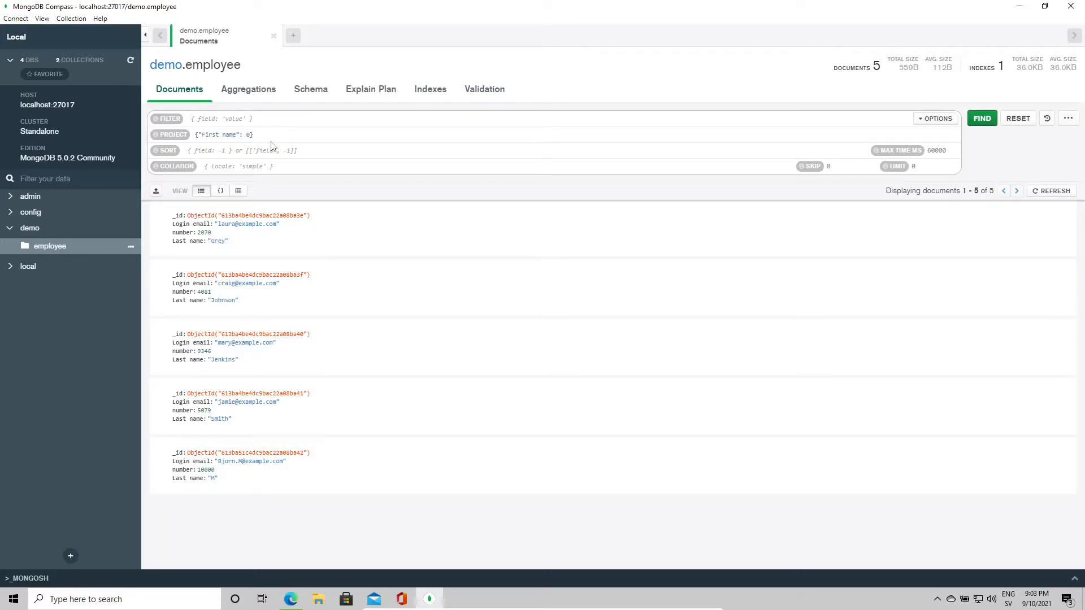
{"action": "left_click", "coordinate": [1017, 123]}
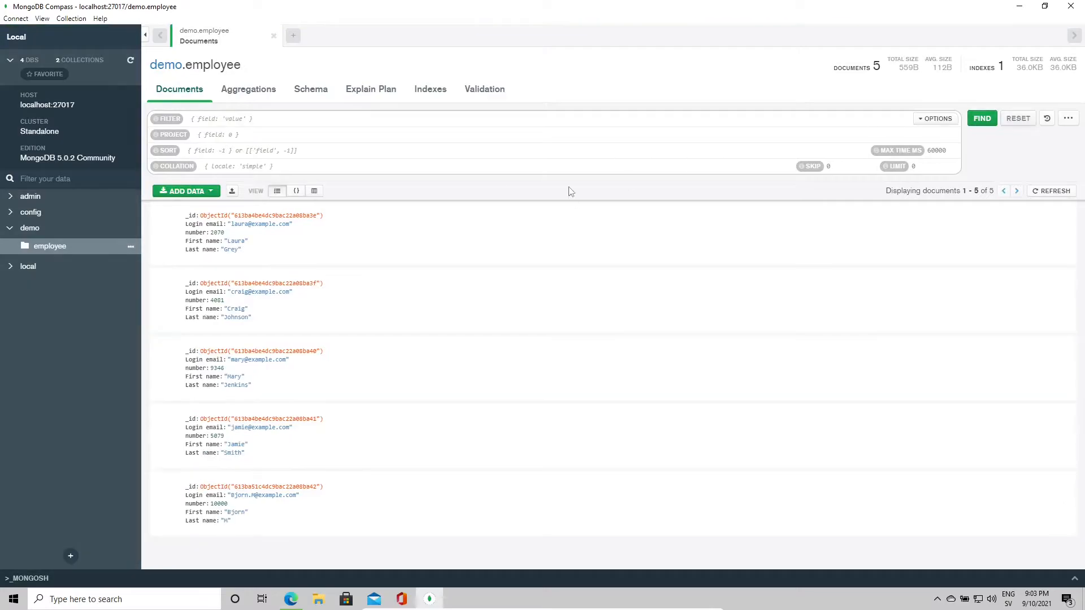
Step: Sort the employee documents by { number: -1 } and run the query
{"action": "left_click", "coordinate": [221, 158]}
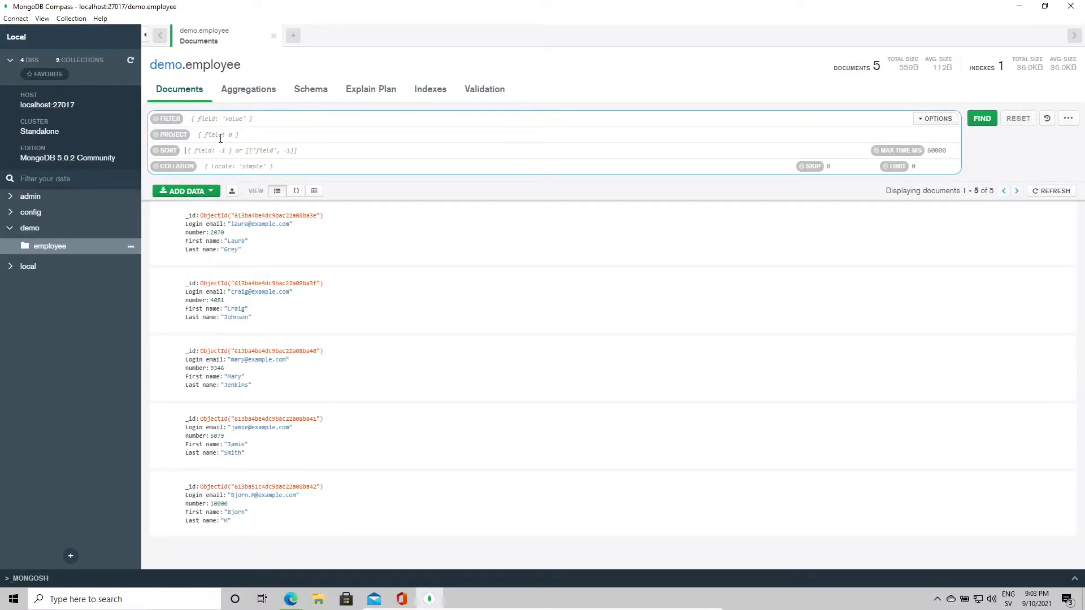
{"action": "double_click", "coordinate": [195, 233]}
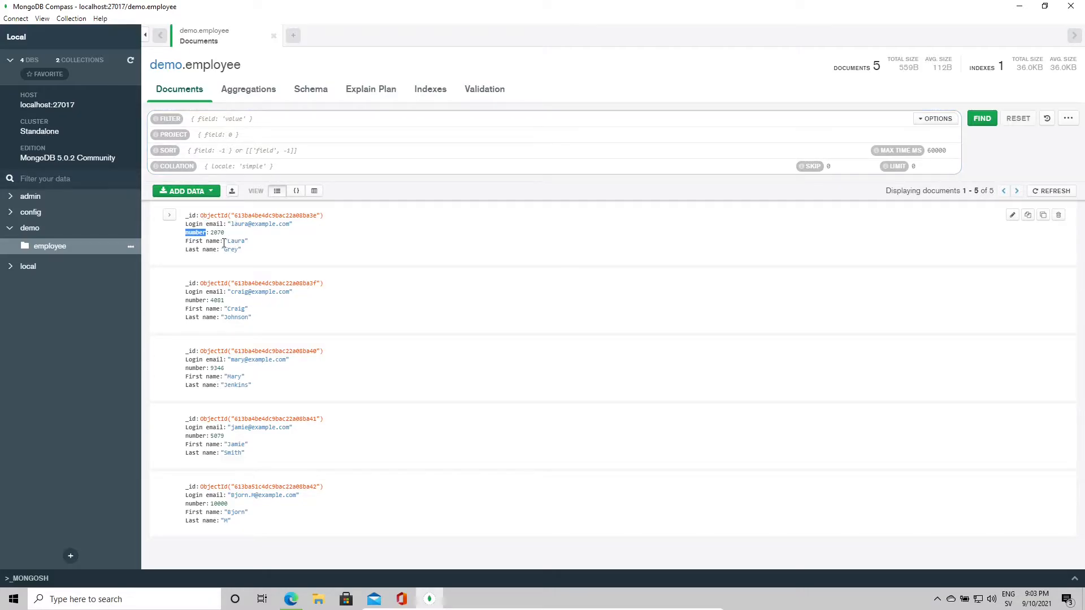
{"action": "double_click", "coordinate": [215, 225]}
{"action": "left_click", "coordinate": [217, 233]}
{"action": "left_click", "coordinate": [229, 149]}
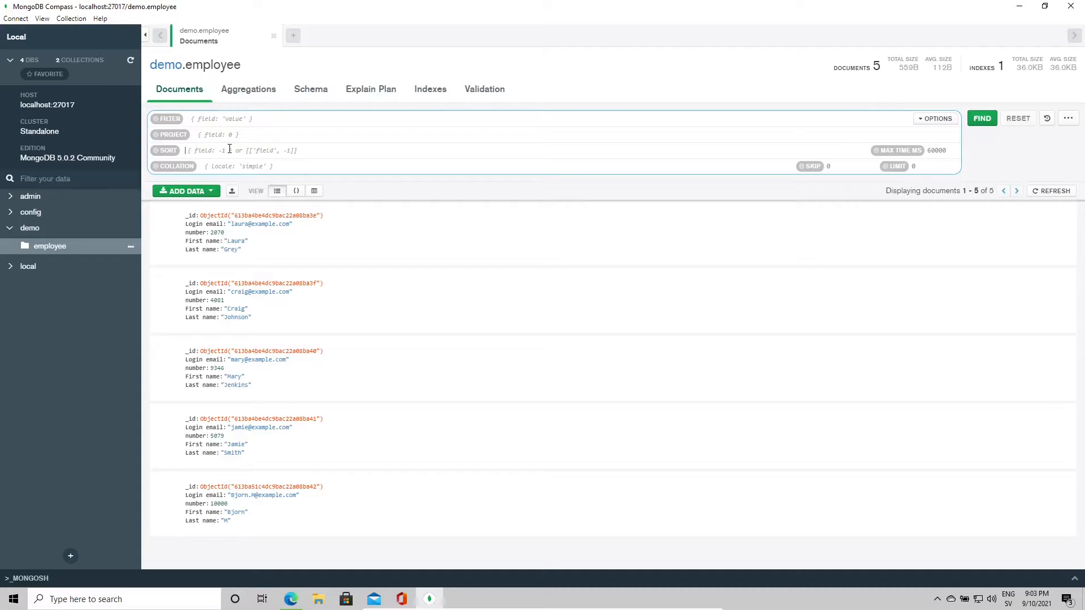
{"action": "type", "text": "{"}
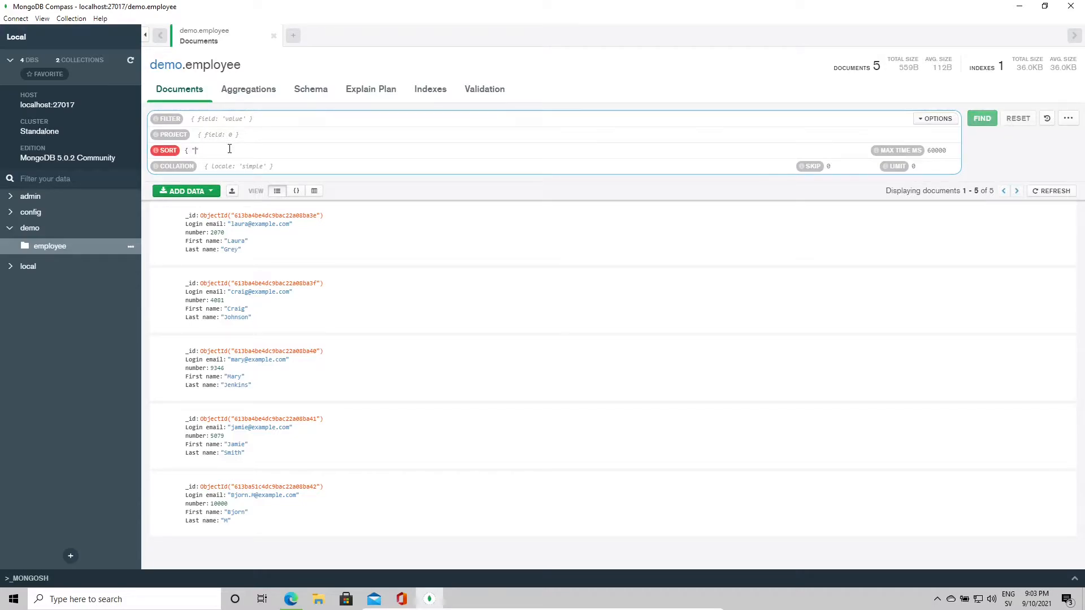
{"action": "type", "text": " number: -1 }"}
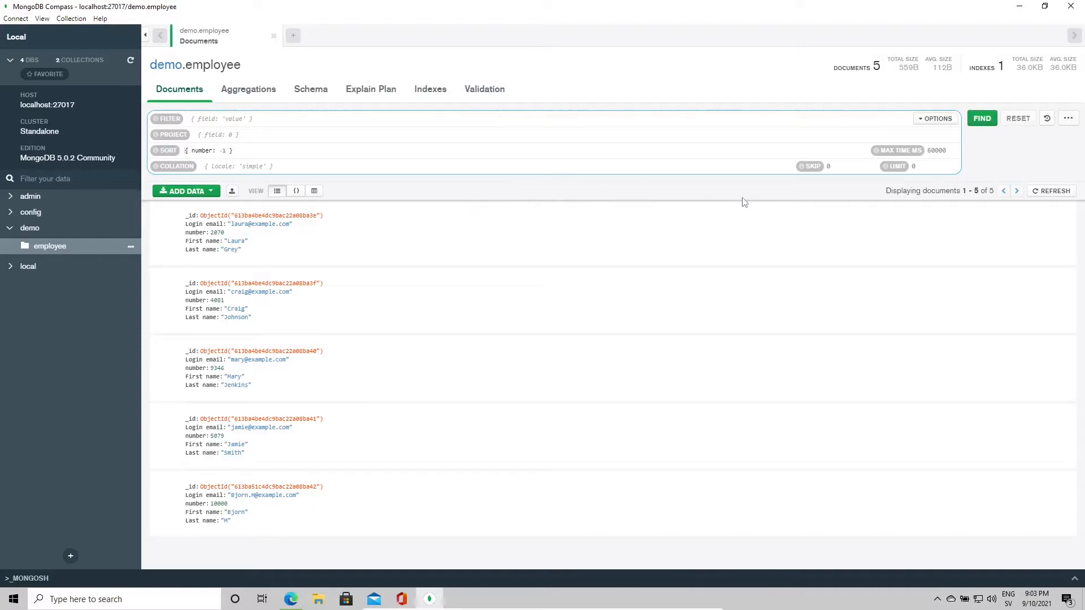
{"action": "left_click", "coordinate": [982, 118]}
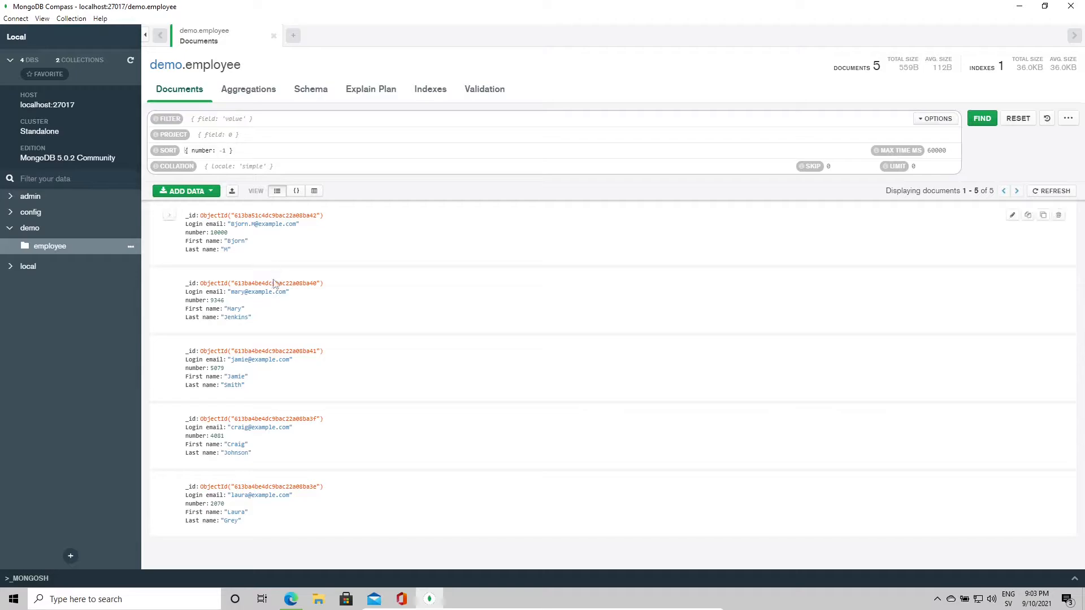
Step: Change the sort to { number: 1 } for ascending order and rerun
{"action": "double_click", "coordinate": [216, 234]}
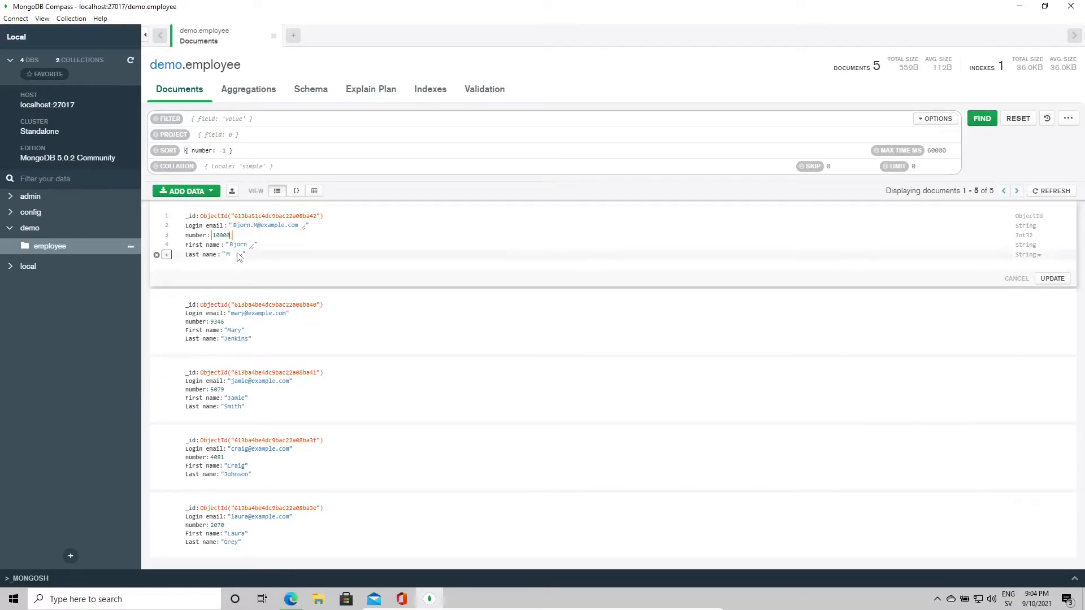
{"action": "left_click", "coordinate": [225, 151]}
{"action": "left_click", "coordinate": [226, 151]}
{"action": "key", "text": "BackSpace"}
{"action": "key", "text": "BackSpace"}
{"action": "type", "text": "1"}
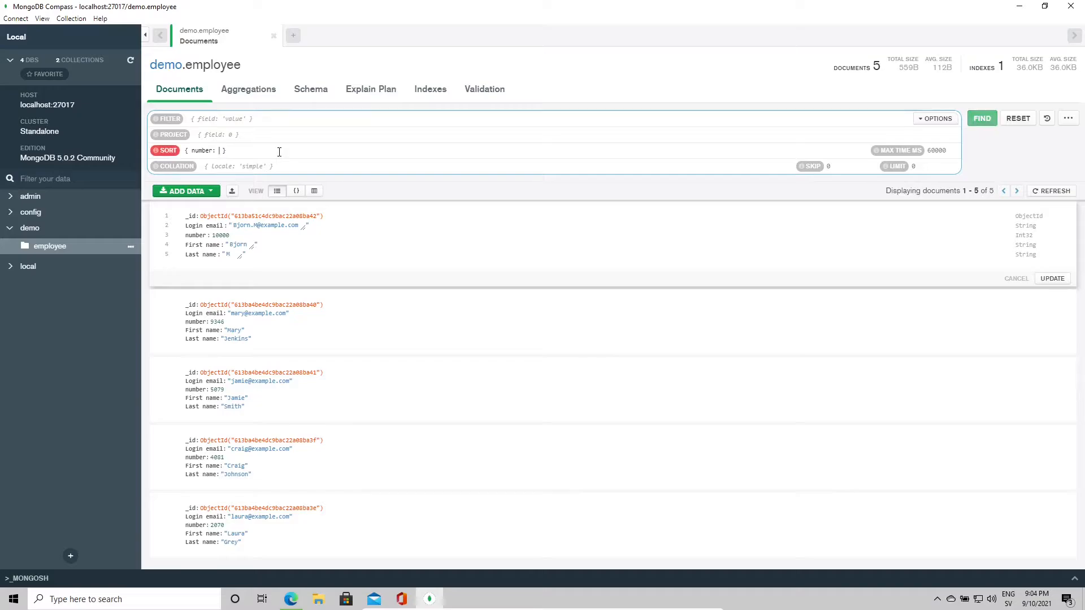
{"action": "left_click", "coordinate": [981, 119]}
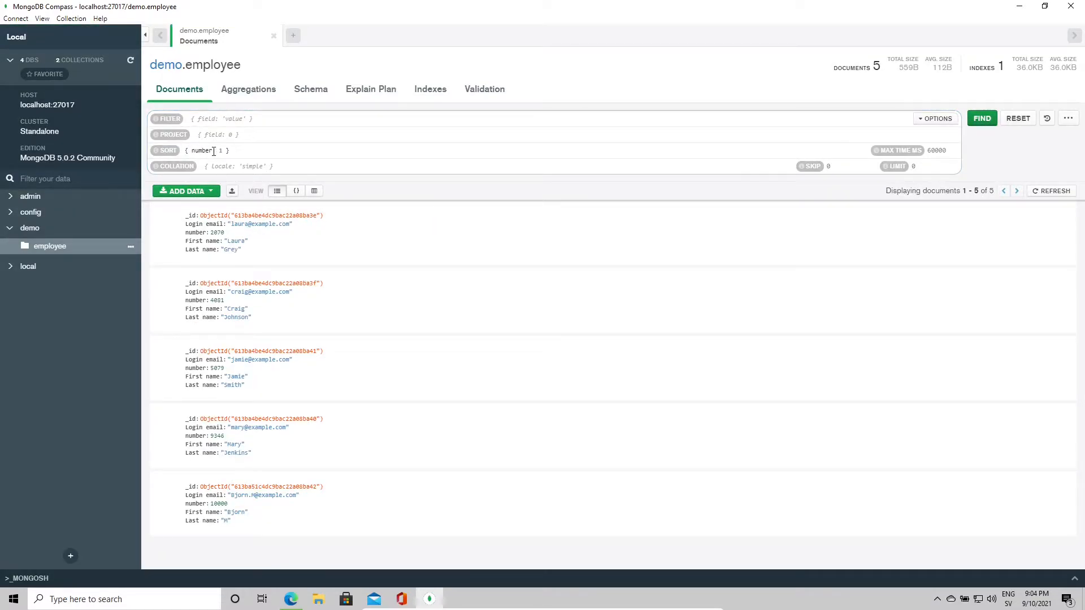
{"action": "left_click_drag", "start_coordinate": [226, 150], "coordinate": [189, 150]}
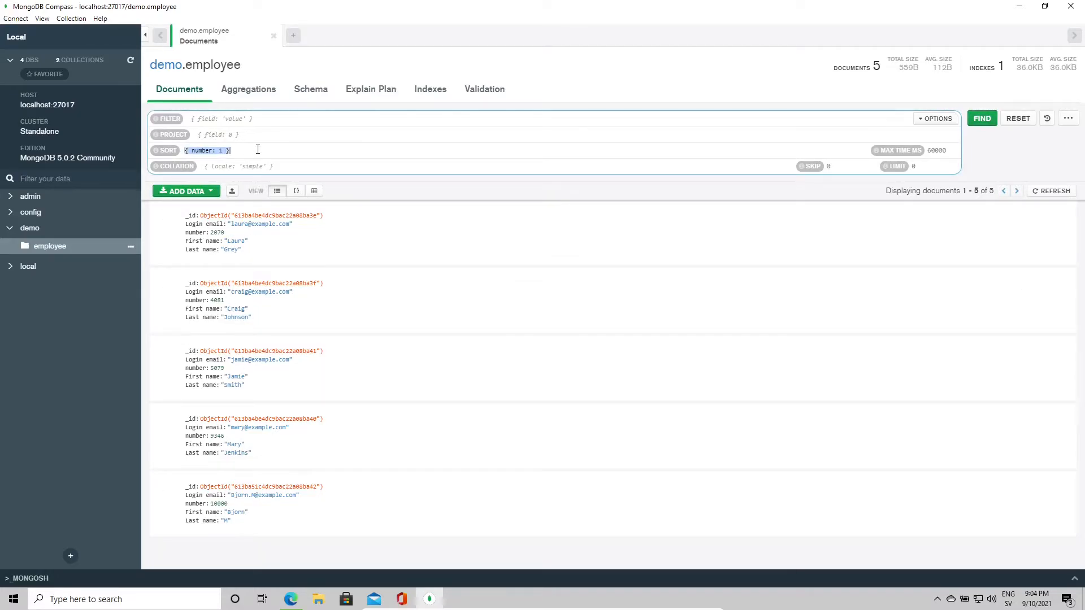
{"action": "left_click", "coordinate": [200, 151]}
Step: Download mongosh-1.0.5-x64.msi from the MongoDB Shell section and open the installer
{"action": "left_click", "coordinate": [1018, 6]}
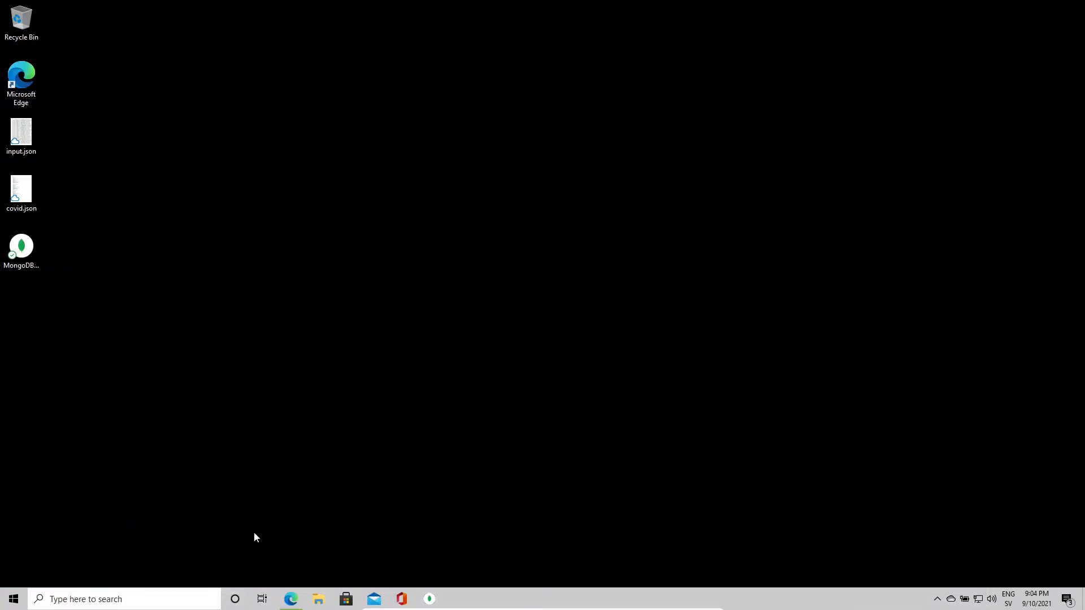
{"action": "left_click", "coordinate": [290, 598]}
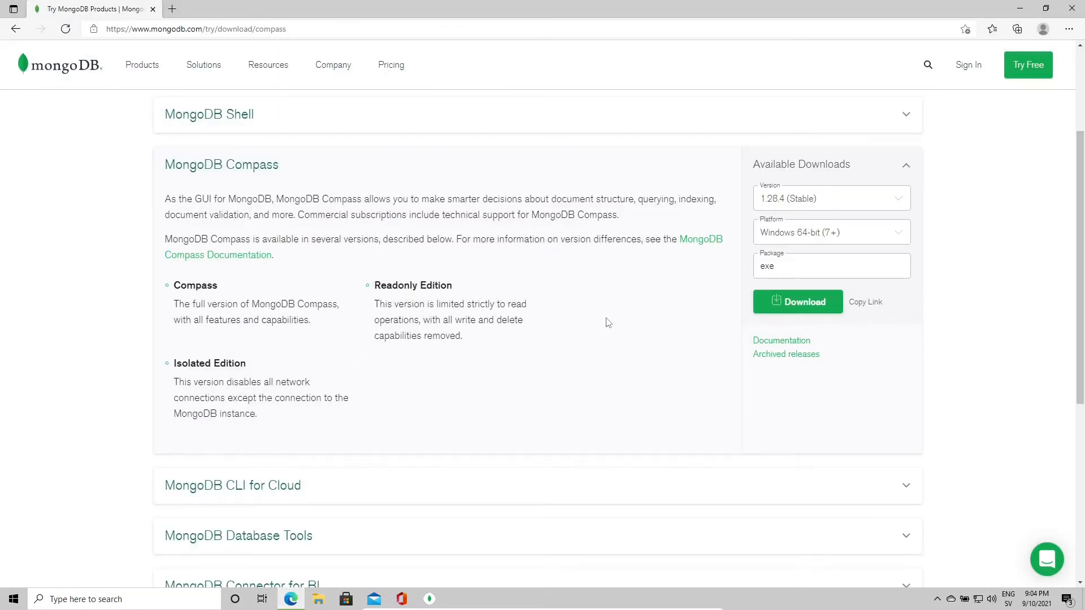
{"action": "left_click", "coordinate": [256, 117]}
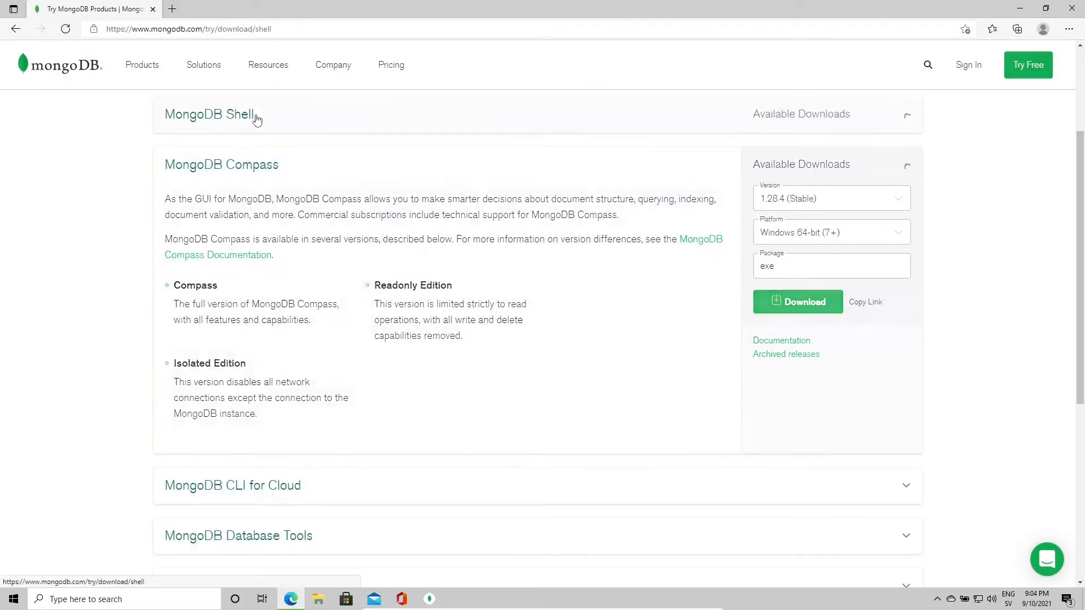
{"action": "scroll", "coordinate": [363, 245], "scroll_direction": "down", "scroll_amount": 3}
{"action": "scroll", "coordinate": [364, 244], "scroll_direction": "up", "scroll_amount": 1}
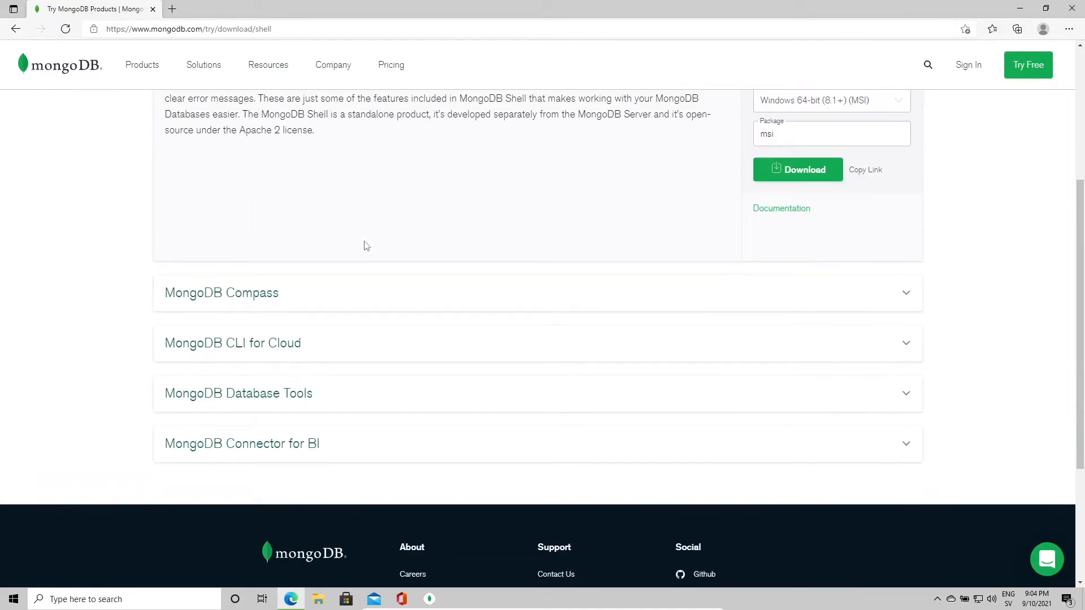
{"action": "scroll", "coordinate": [364, 245], "scroll_direction": "up", "scroll_amount": 5}
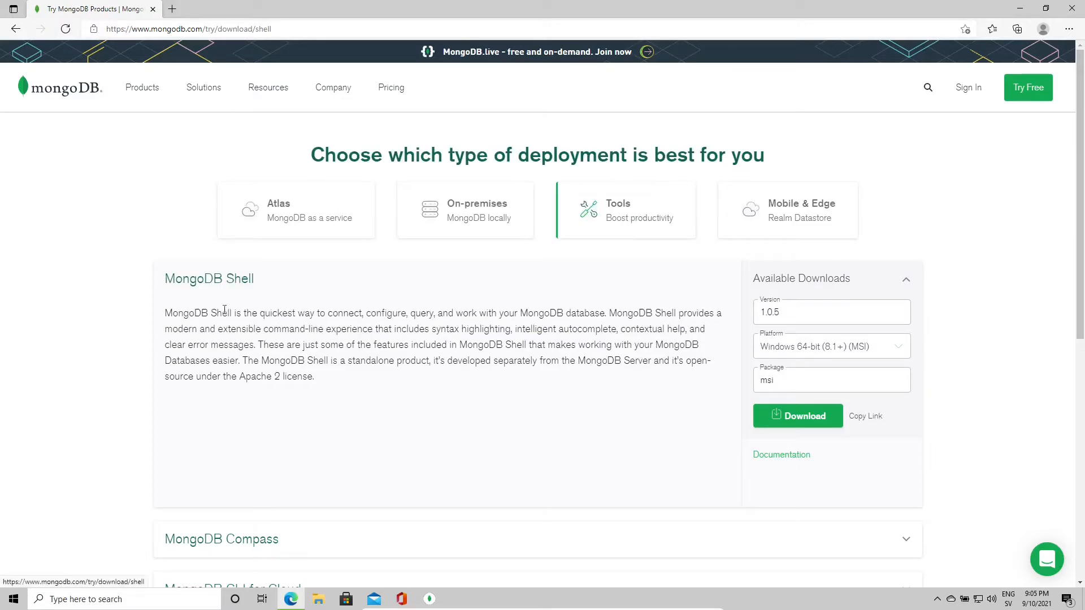
{"action": "left_click", "coordinate": [773, 427]}
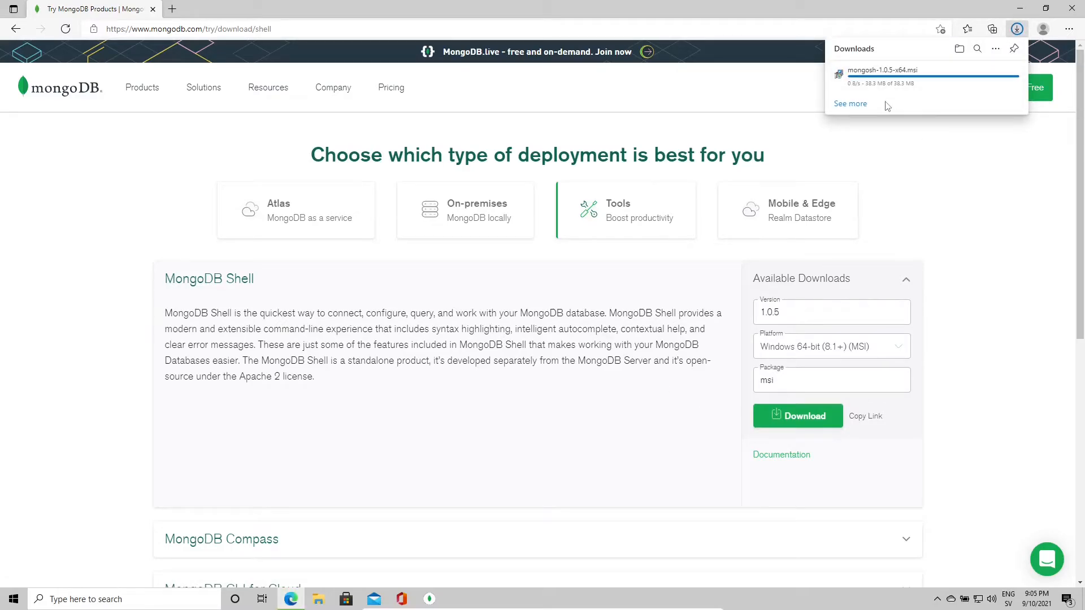
{"action": "left_click", "coordinate": [858, 79]}
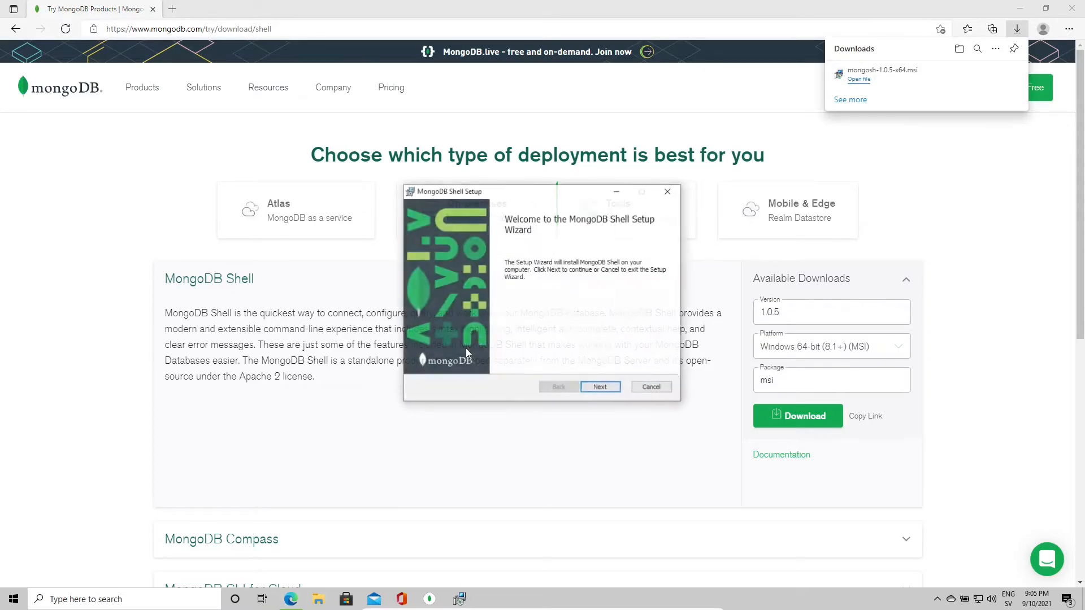
Step: Run MongoDB Shell Setup with the default per-user folder through Install and Finish
{"action": "left_click", "coordinate": [599, 386]}
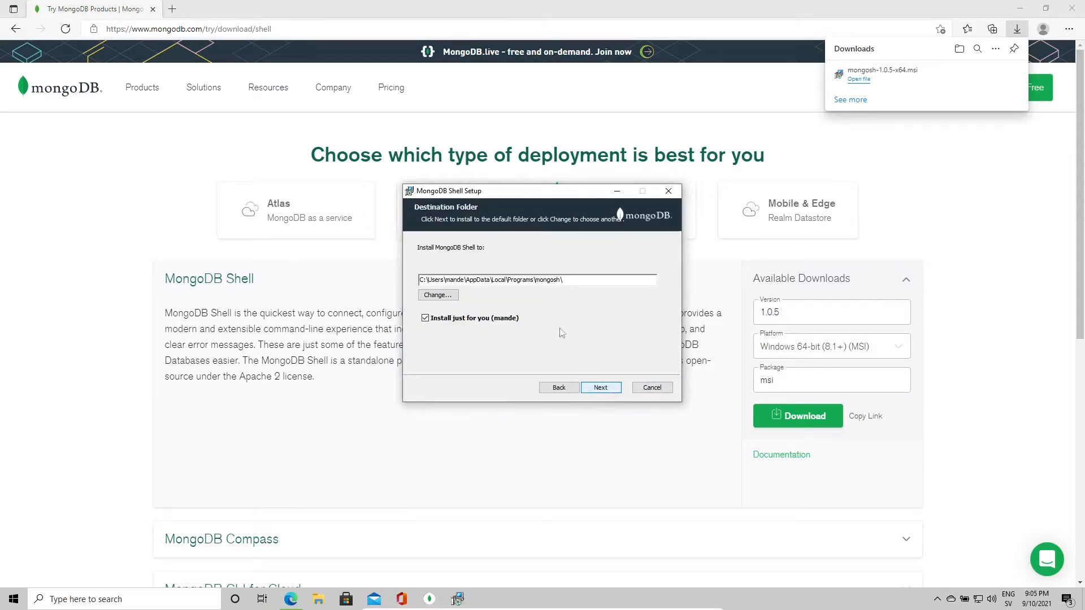
{"action": "left_click_drag", "start_coordinate": [583, 284], "coordinate": [421, 280]}
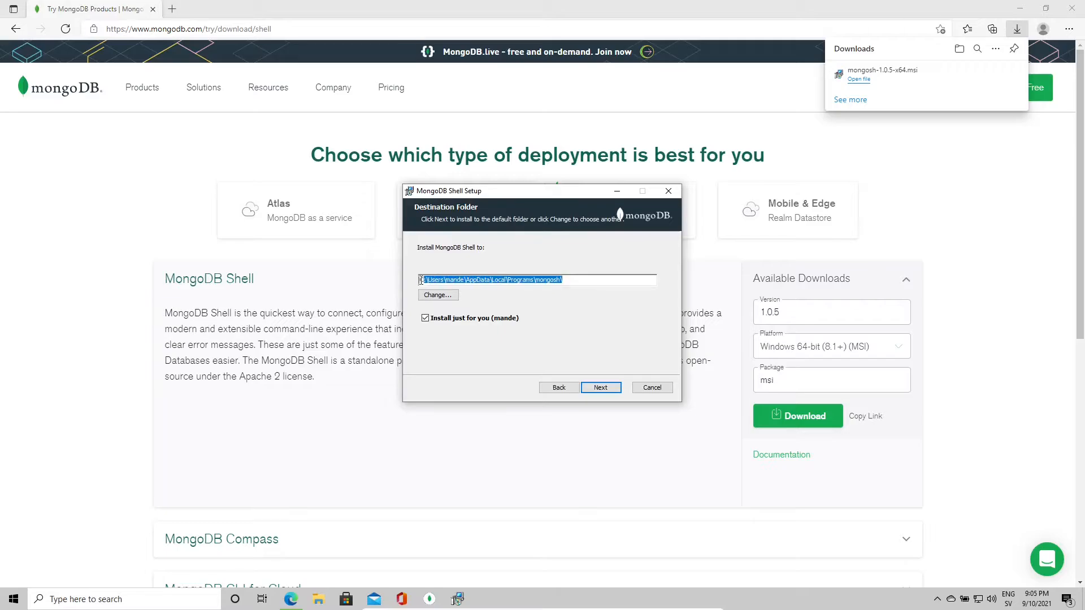
{"action": "left_click", "coordinate": [591, 385]}
{"action": "left_click", "coordinate": [593, 384]}
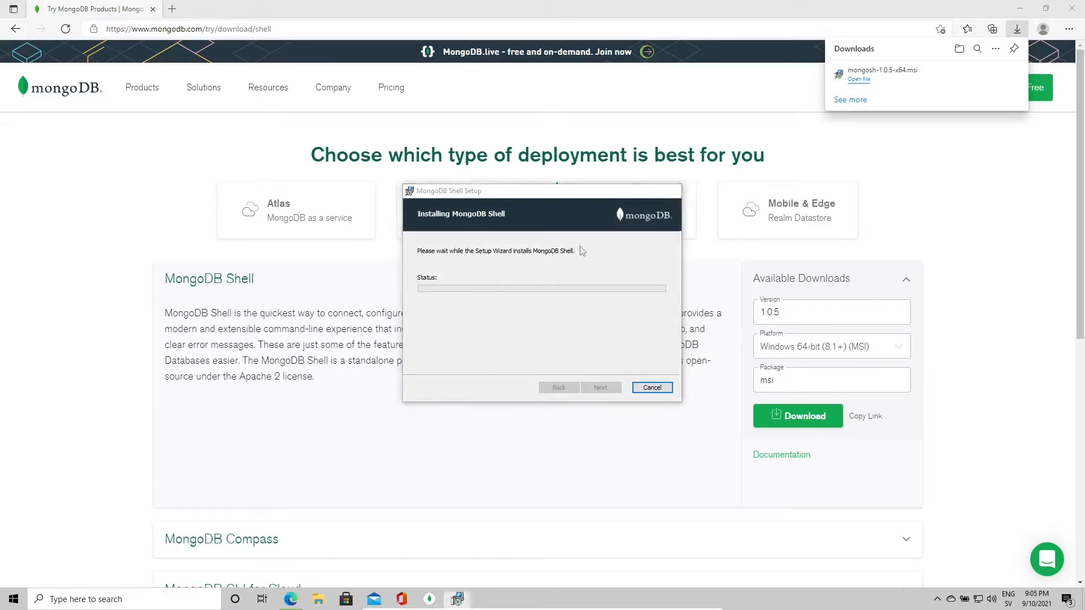
{"action": "left_click", "coordinate": [601, 387]}
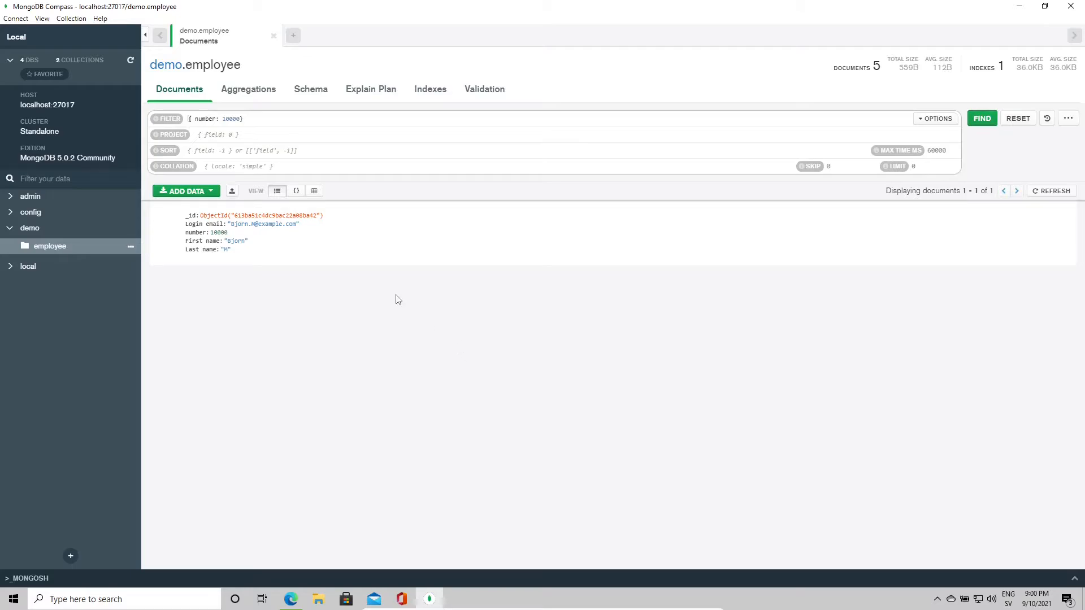
Step: Reset the query to clear the { number: 10000 } filter
{"action": "left_click", "coordinate": [218, 135]}
{"action": "left_click", "coordinate": [211, 149]}
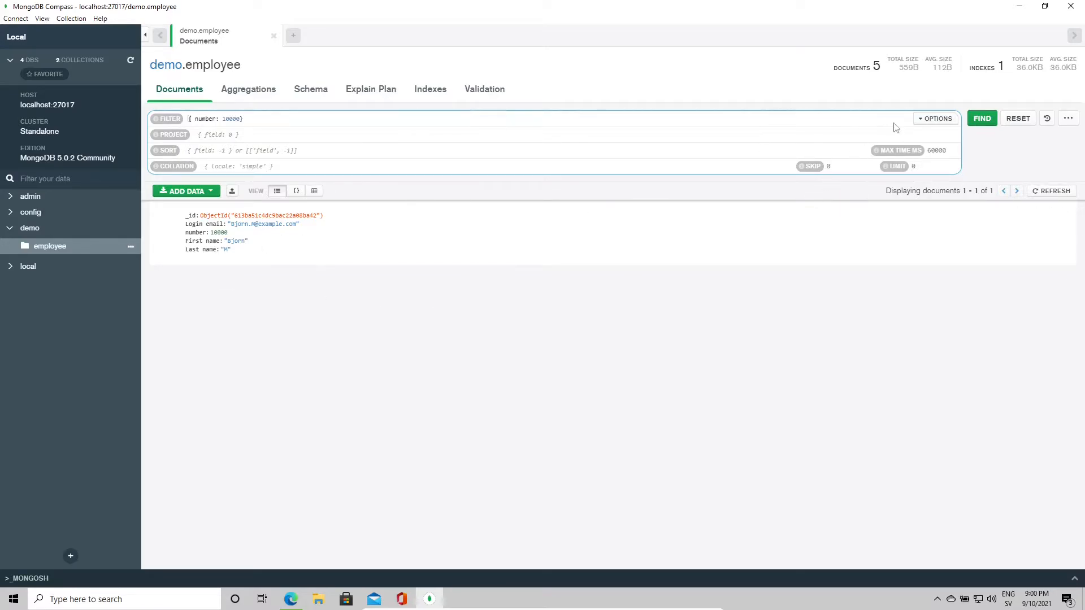
{"action": "left_click", "coordinate": [268, 117]}
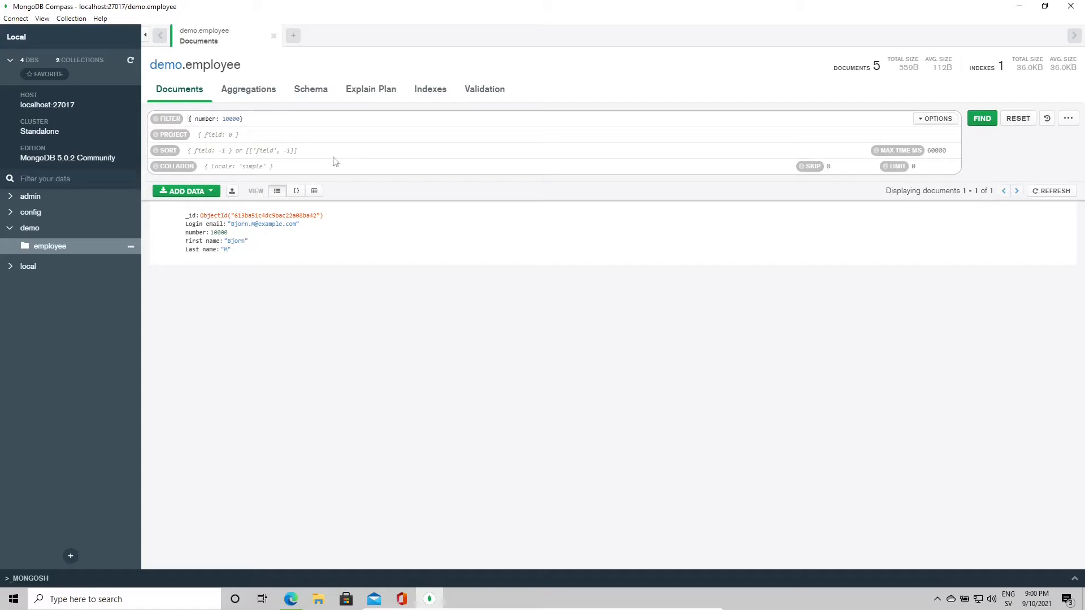
{"action": "left_click", "coordinate": [1017, 118]}
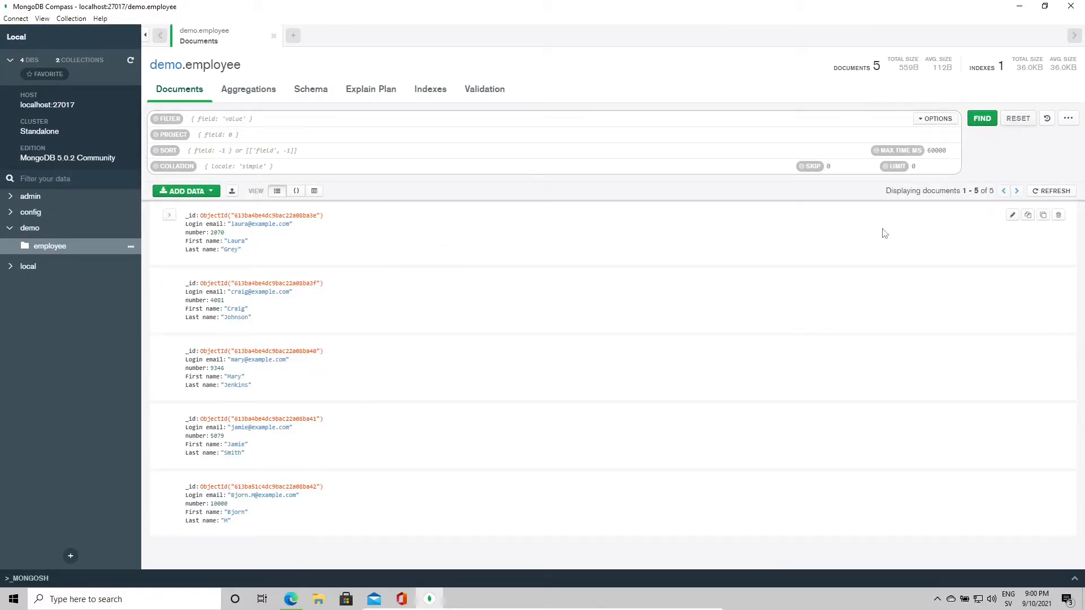
Step: Limit results to 2 documents, then reset to show all 5
{"action": "left_click", "coordinate": [935, 164]}
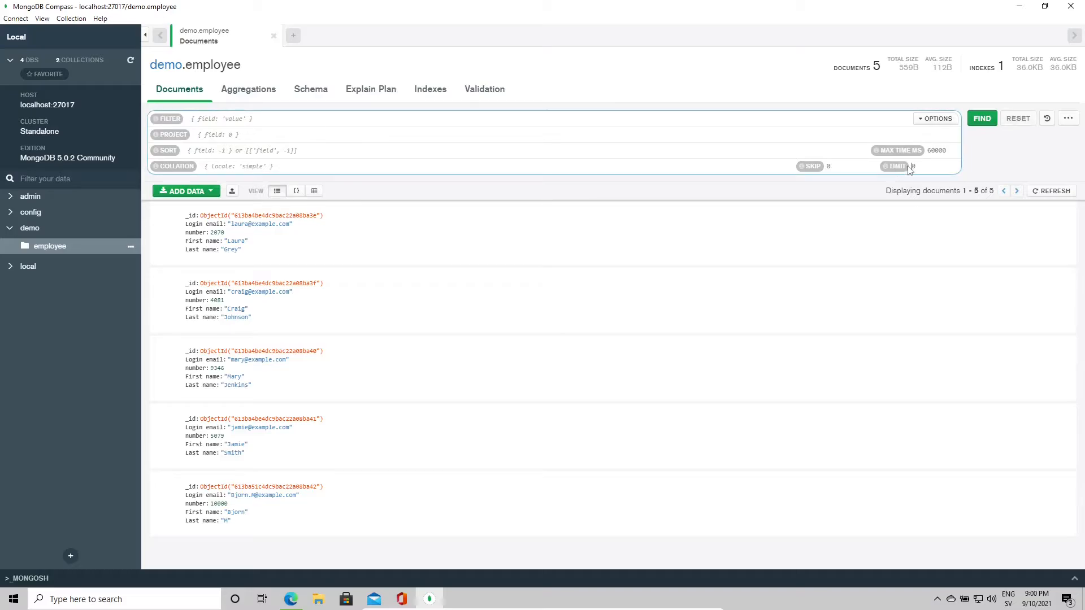
{"action": "type", "text": "2"}
{"action": "left_click", "coordinate": [981, 119]}
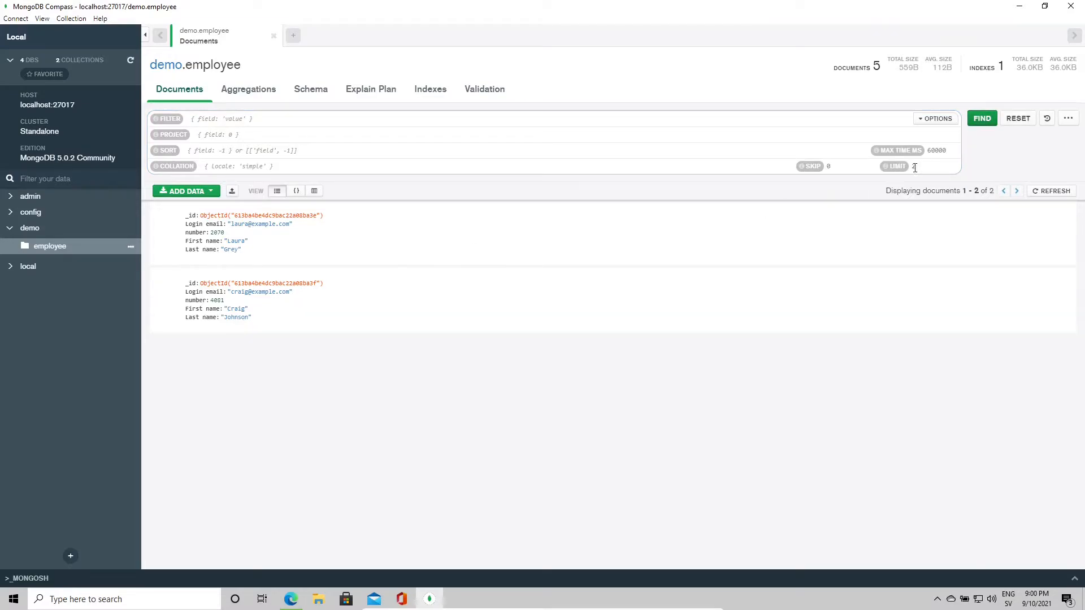
{"action": "double_click", "coordinate": [924, 167]}
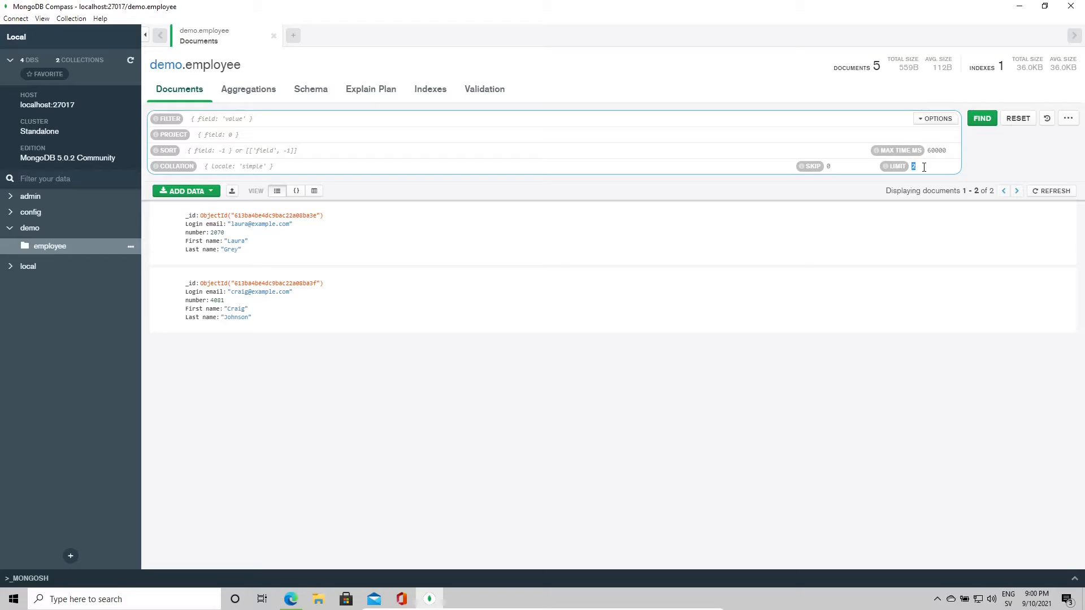
{"action": "left_click", "coordinate": [1018, 118]}
{"action": "left_click", "coordinate": [234, 136]}
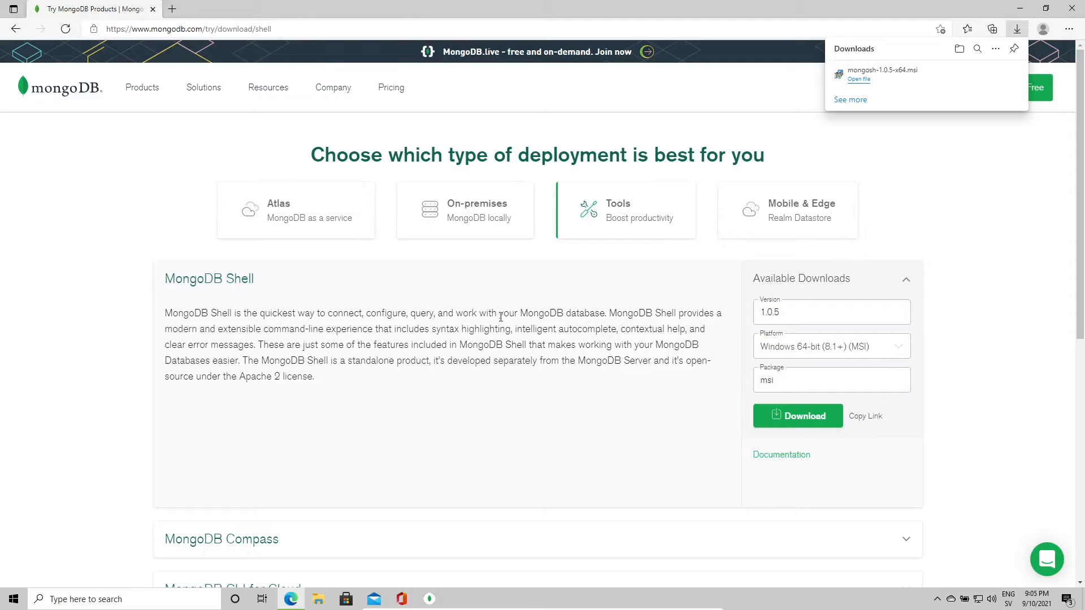
Step: Search Windows for 'mongoshell', dismiss the search, then open File Explorer with Win+E
{"action": "key", "text": "super"}
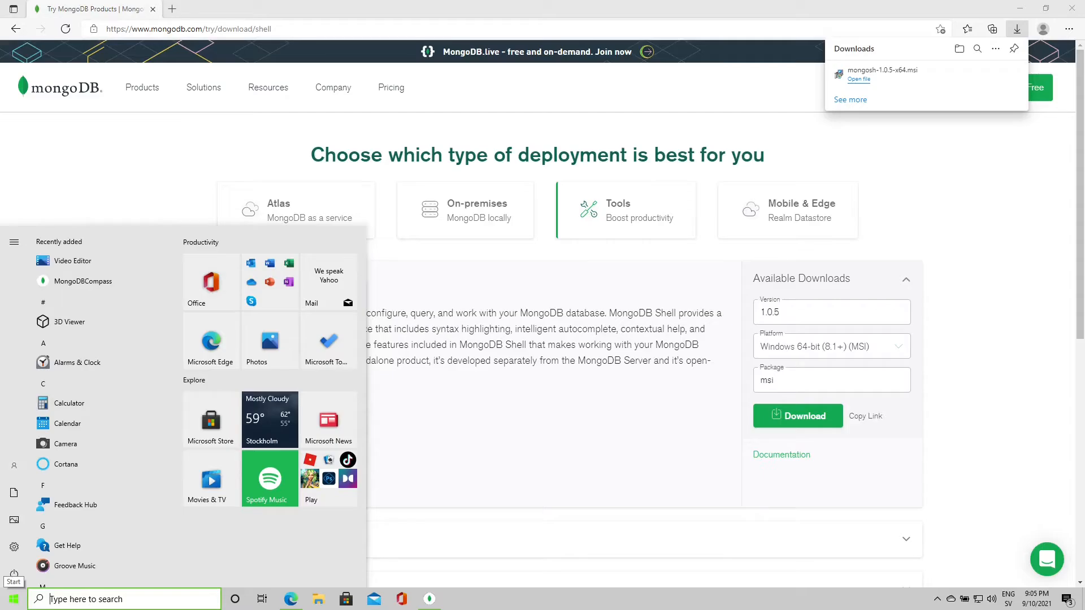
{"action": "left_click", "coordinate": [547, 527]}
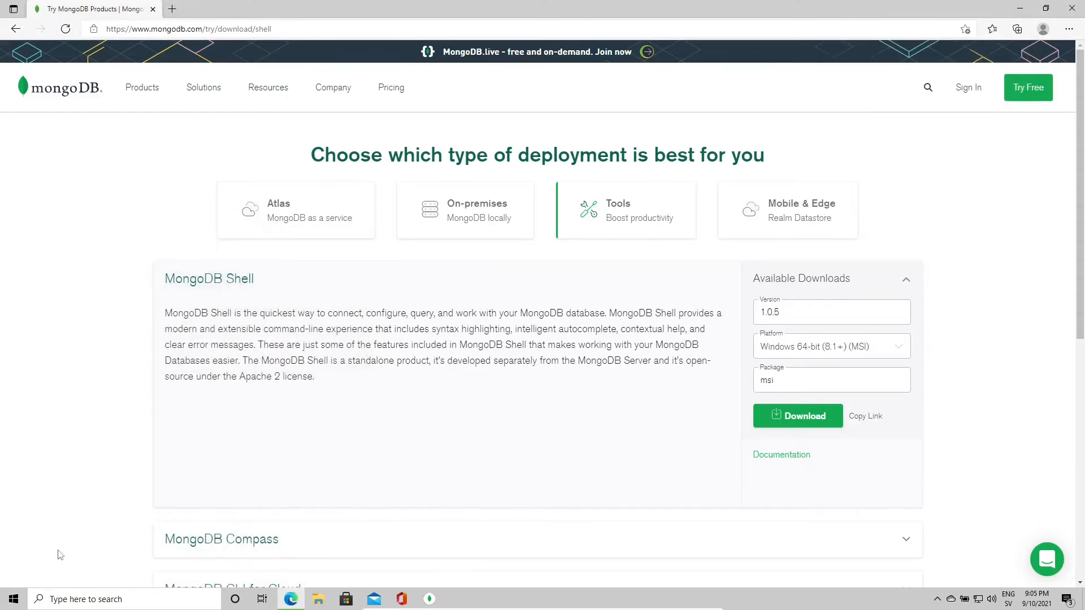
{"action": "left_click", "coordinate": [3, 606]}
{"action": "type", "text": "mongo"}
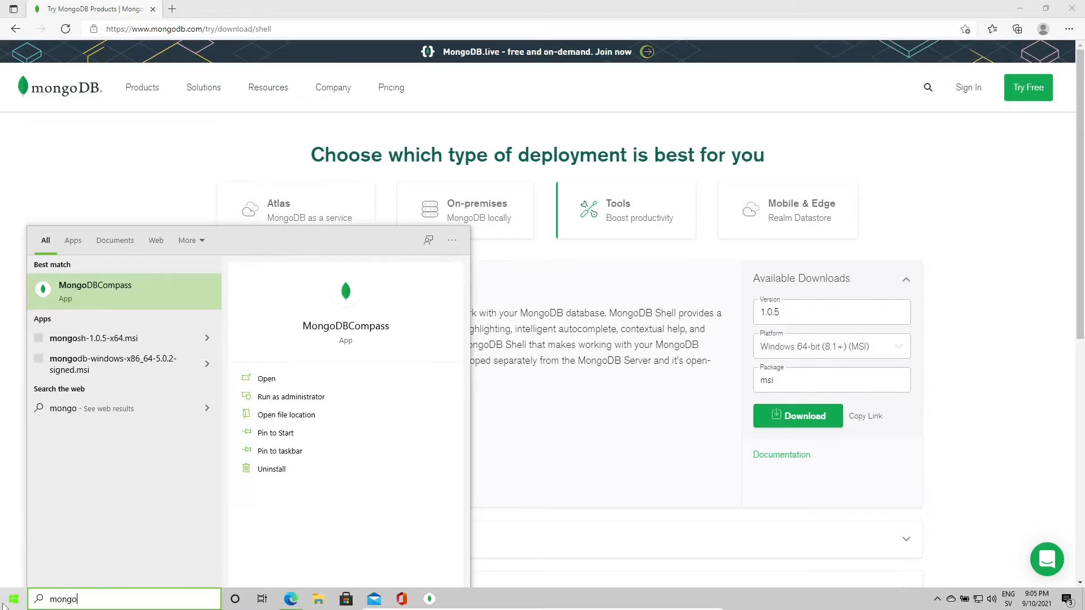
{"action": "type", "text": "shell"}
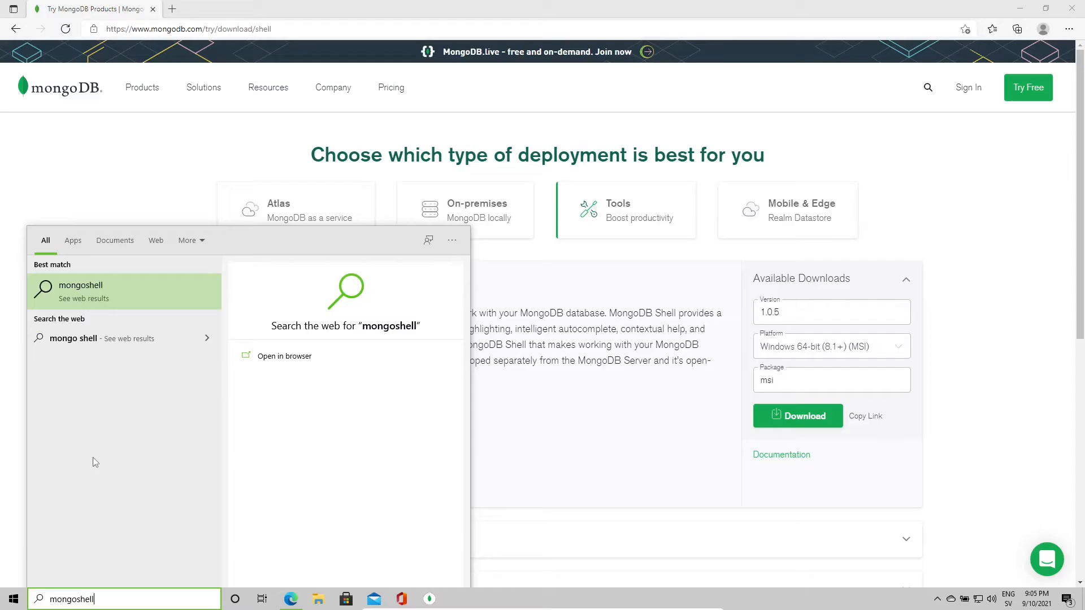
{"action": "key", "text": "Escape"}
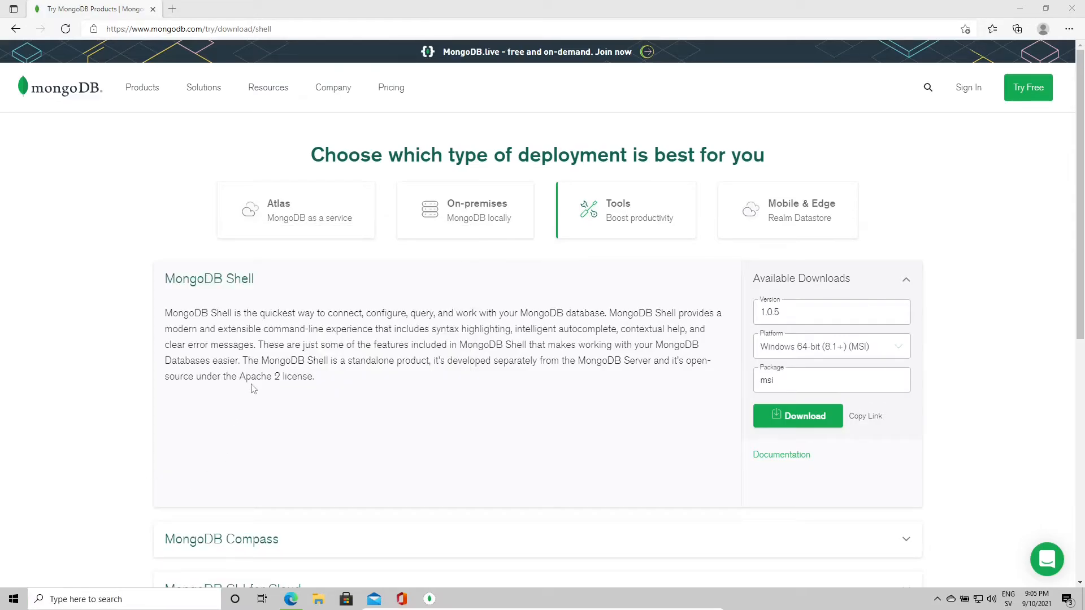
{"action": "key", "text": "super+e"}
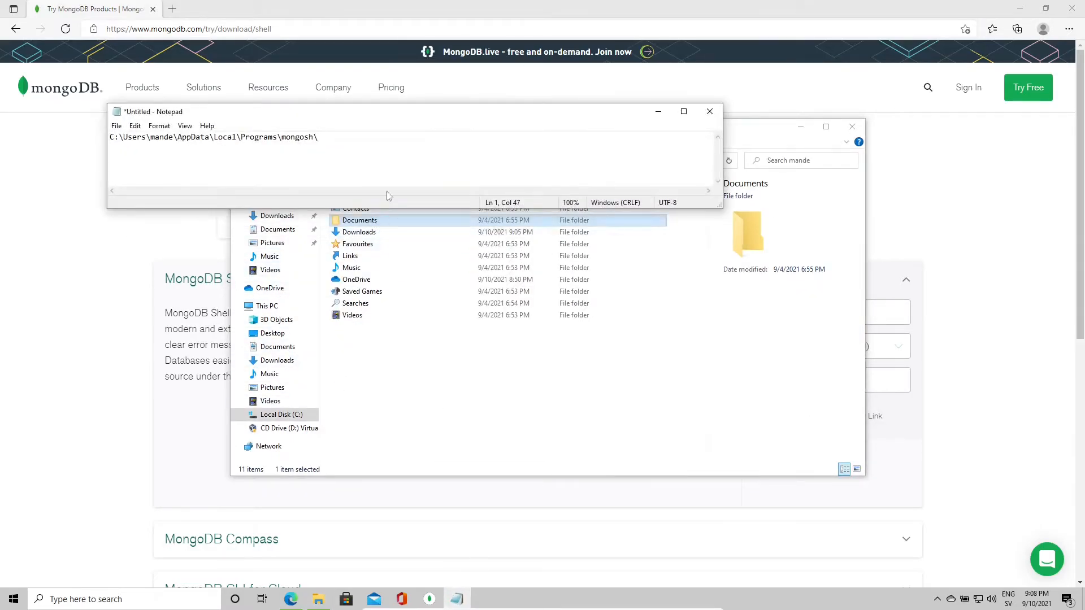
Step: Go to the mongosh install folder from the path saved in Notepad and launch mongosh.exe
{"action": "left_click", "coordinate": [389, 195]}
{"action": "key", "text": "ctrl+a"}
{"action": "key", "text": "ctrl+c"}
{"action": "left_click", "coordinate": [424, 374]}
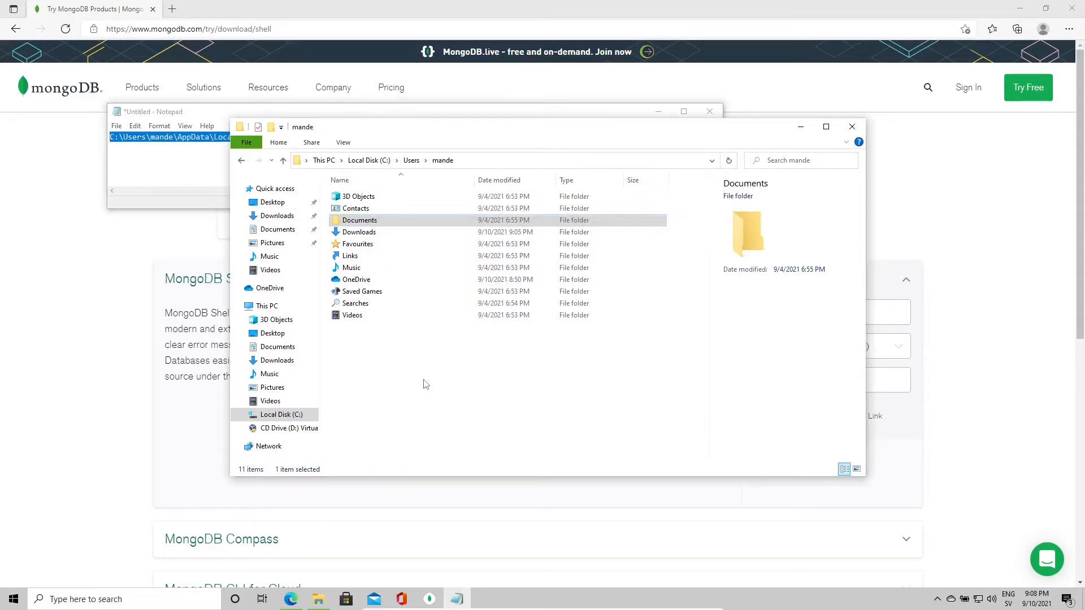
{"action": "left_click", "coordinate": [483, 164]}
{"action": "key", "text": "ctrl+v"}
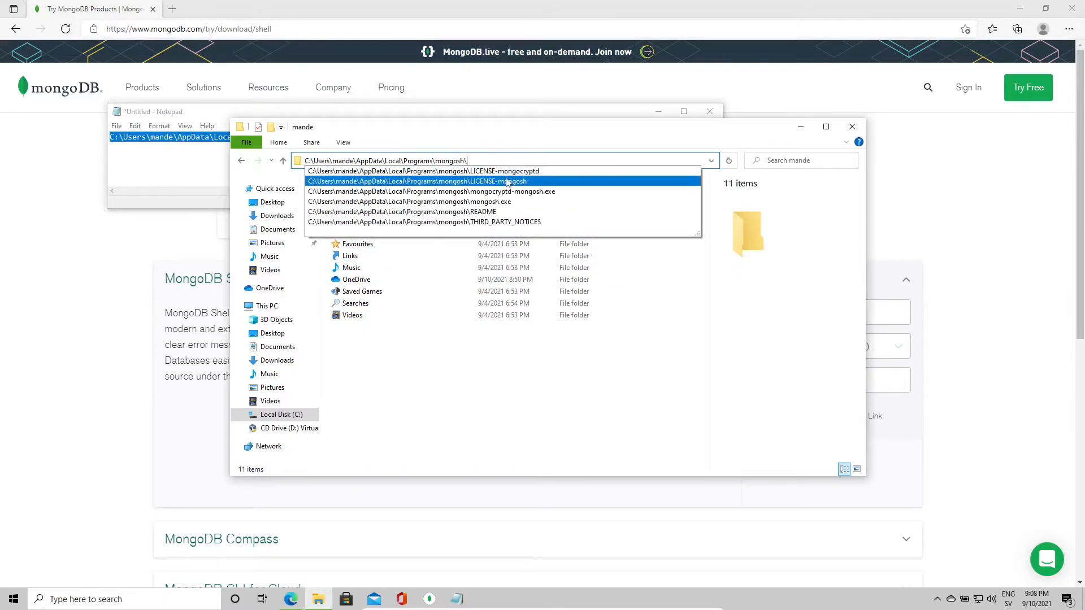
{"action": "key", "text": "Return"}
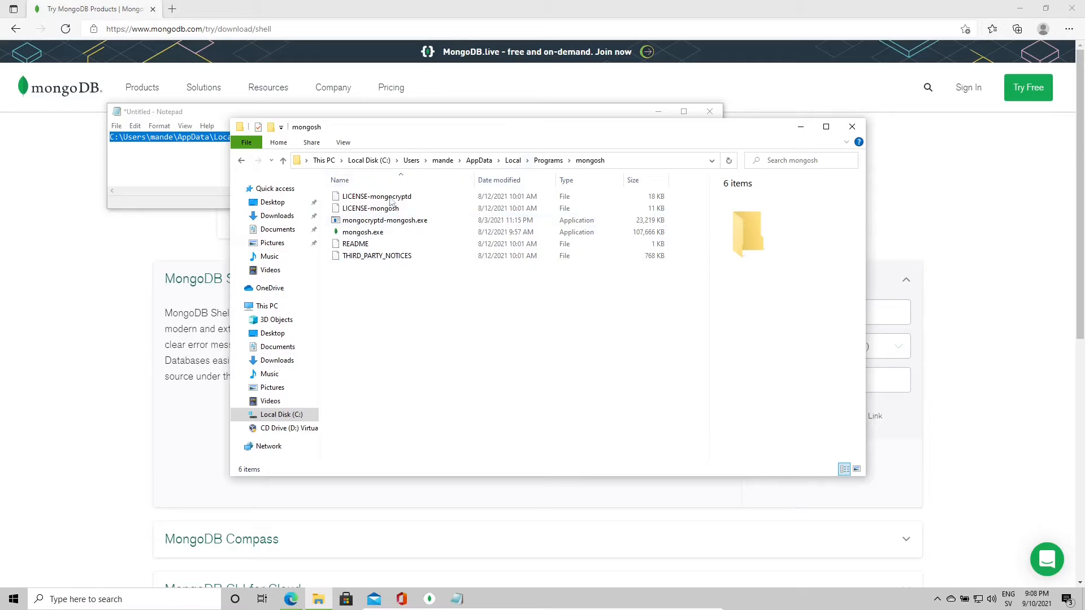
{"action": "left_click", "coordinate": [370, 236]}
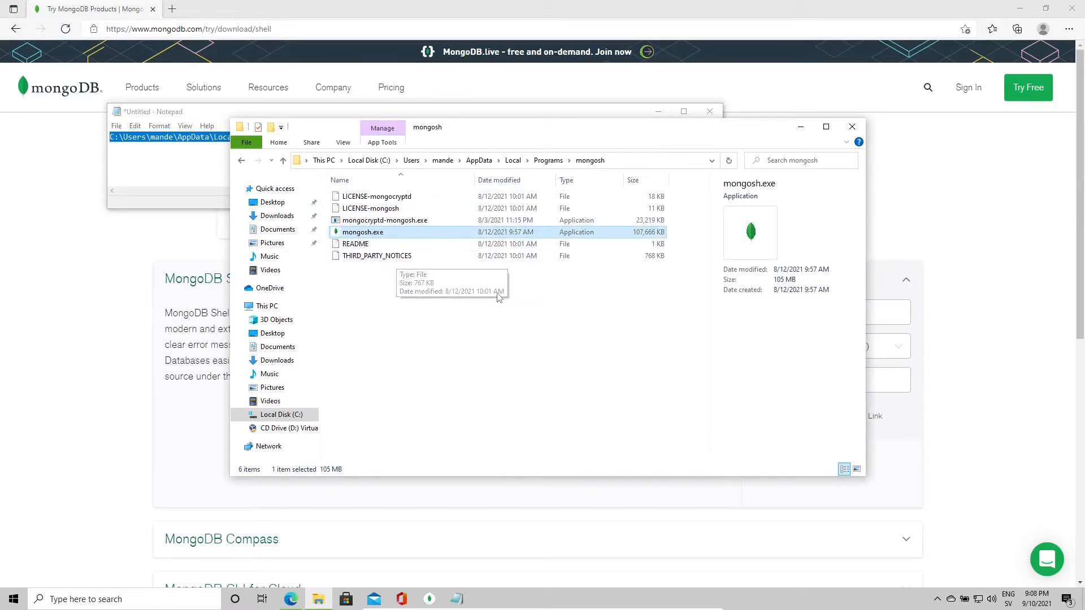
{"action": "left_click", "coordinate": [435, 318]}
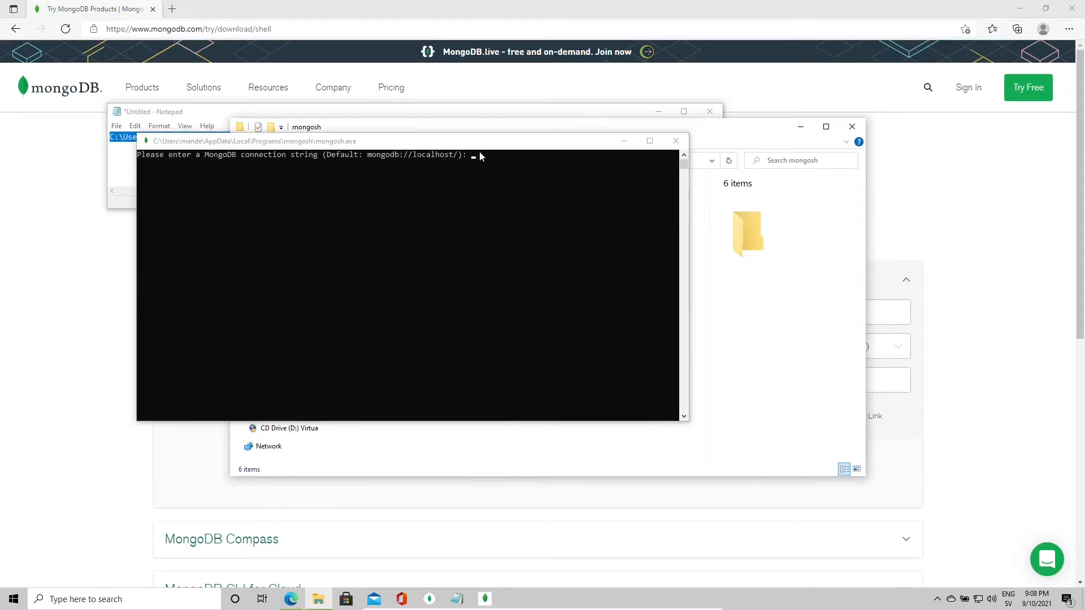
Step: Accept the default mongodb://localhost/ connection string in the mongosh console
{"action": "left_click_drag", "start_coordinate": [487, 141], "coordinate": [623, 199]}
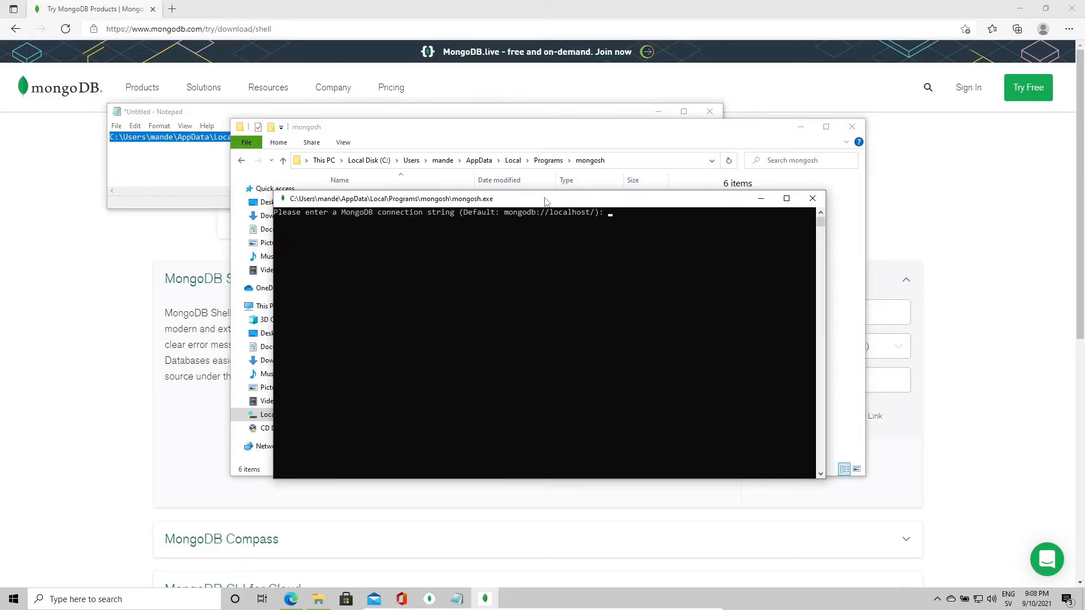
{"action": "left_click", "coordinate": [559, 233]}
{"action": "left_click", "coordinate": [600, 222]}
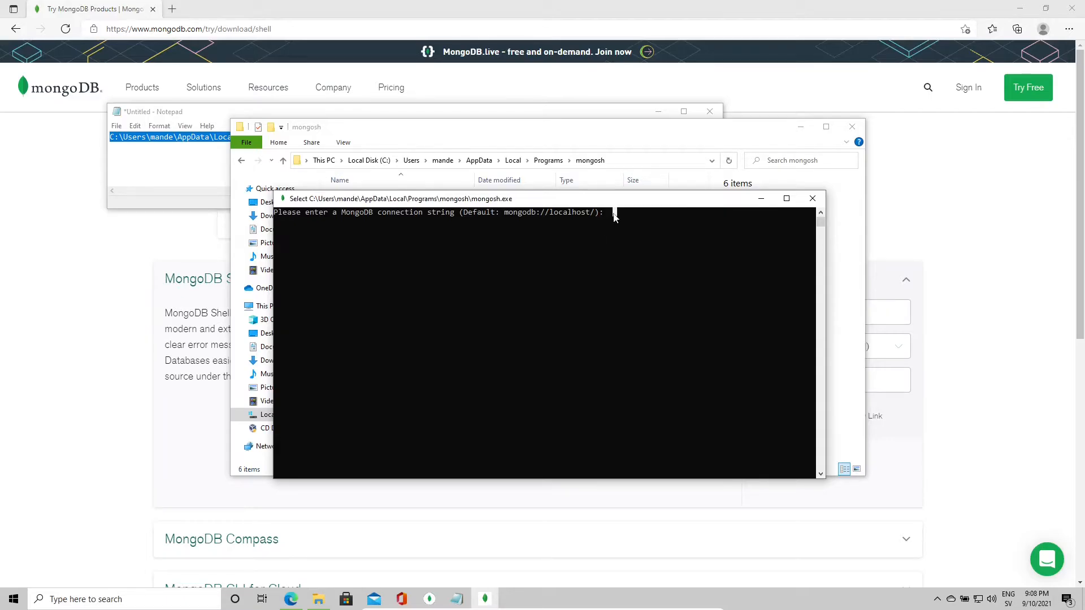
{"action": "key", "text": "Return"}
{"action": "key", "text": "Return"}
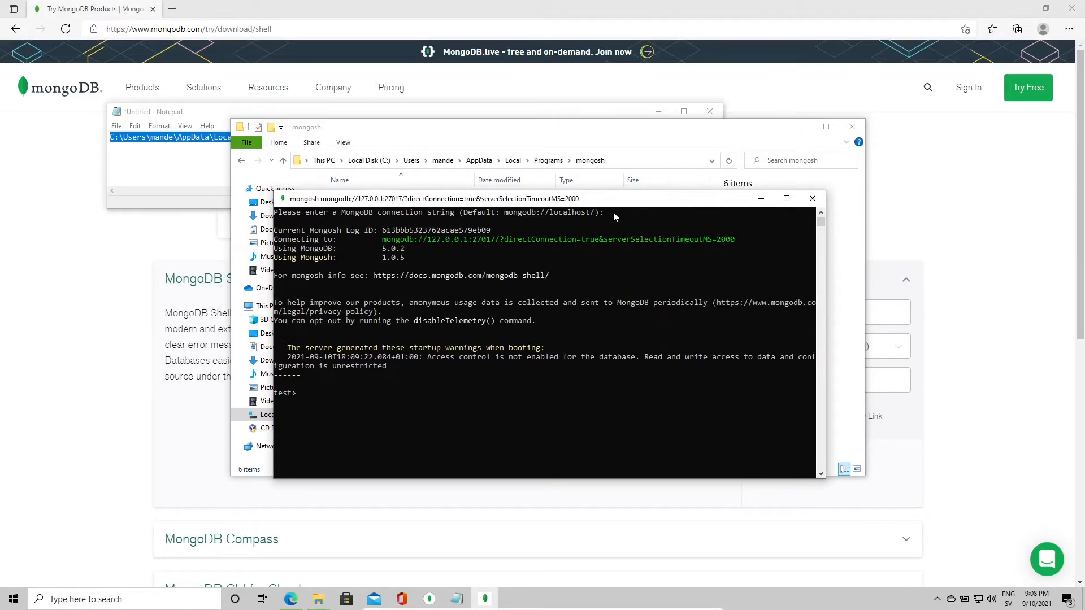
{"action": "double_click", "coordinate": [613, 200]}
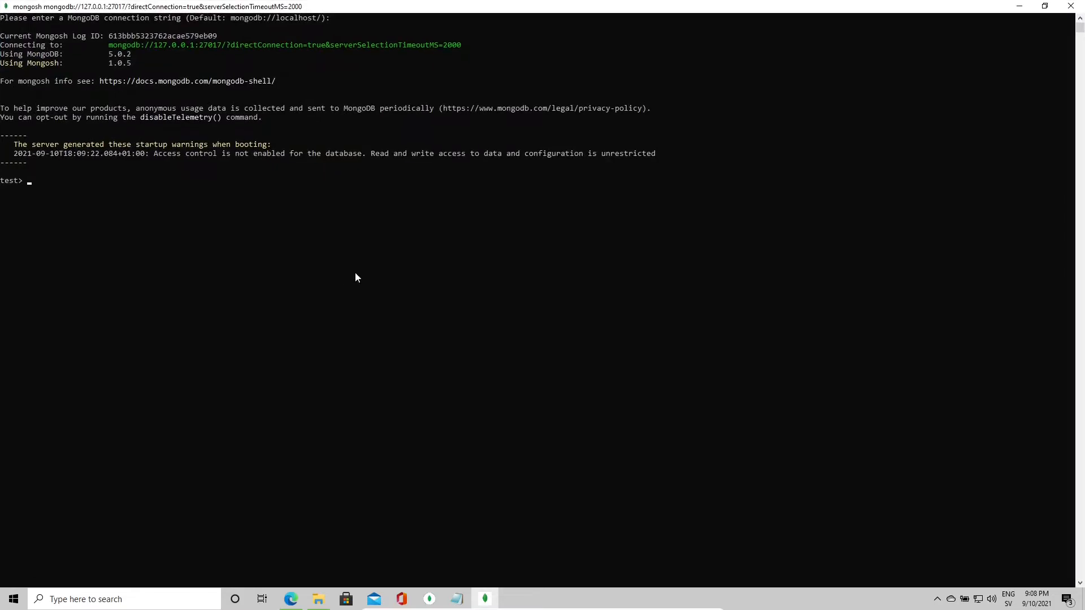
{"action": "double_click", "coordinate": [490, 5]}
{"action": "left_click_drag", "start_coordinate": [566, 204], "coordinate": [550, 161]}
{"action": "left_click", "coordinate": [403, 290]}
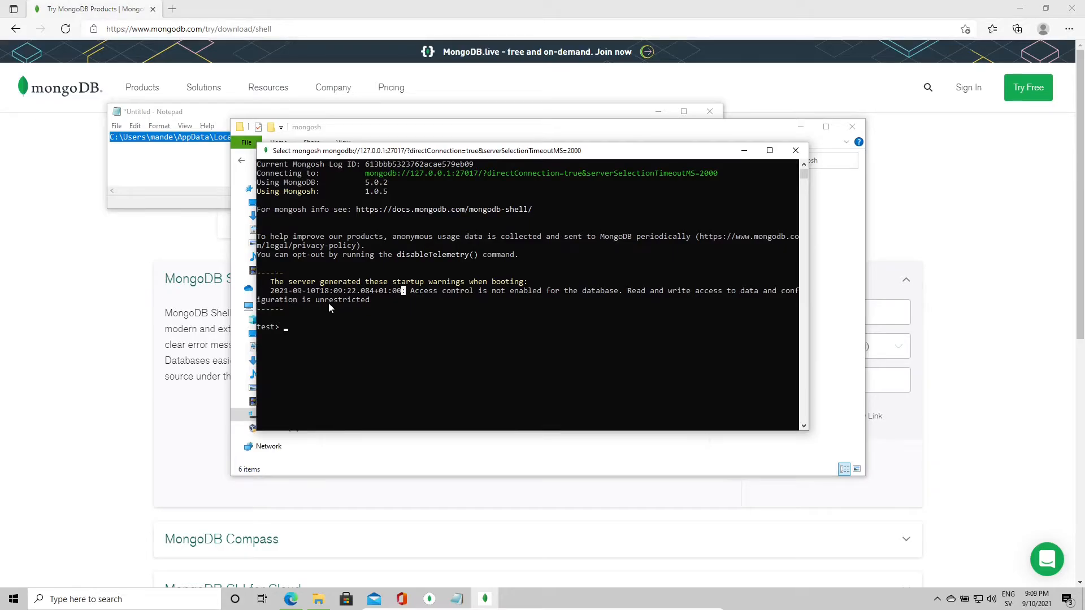
Step: List all databases with show dbs and look over the demo database's row and size
{"action": "key", "text": "Escape"}
{"action": "type", "text": "show "}
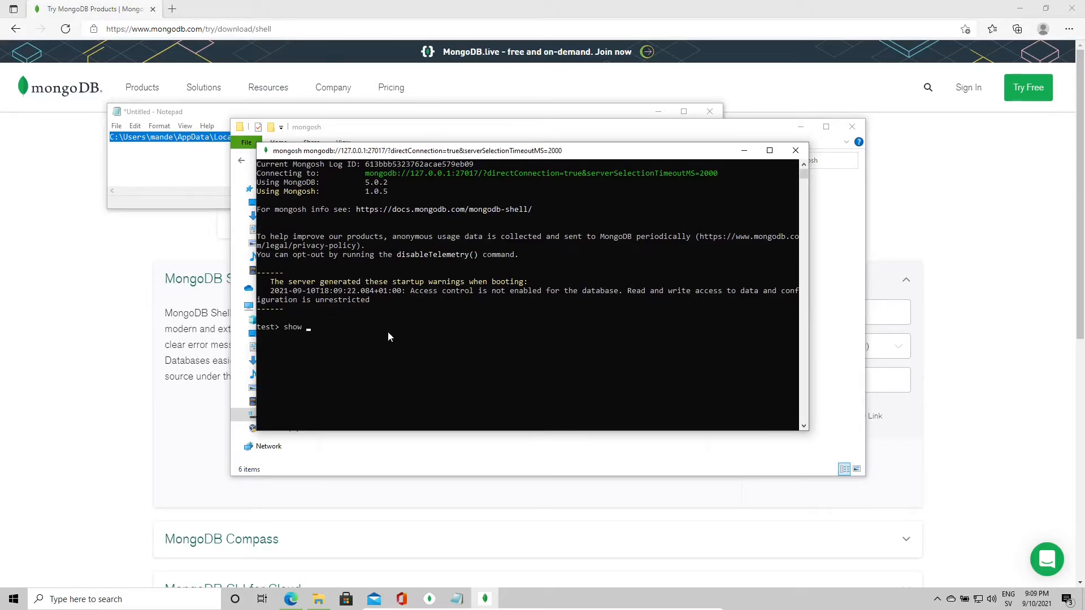
{"action": "type", "text": "dbs"}
{"action": "key", "text": "Return"}
{"action": "left_click", "coordinate": [262, 362]}
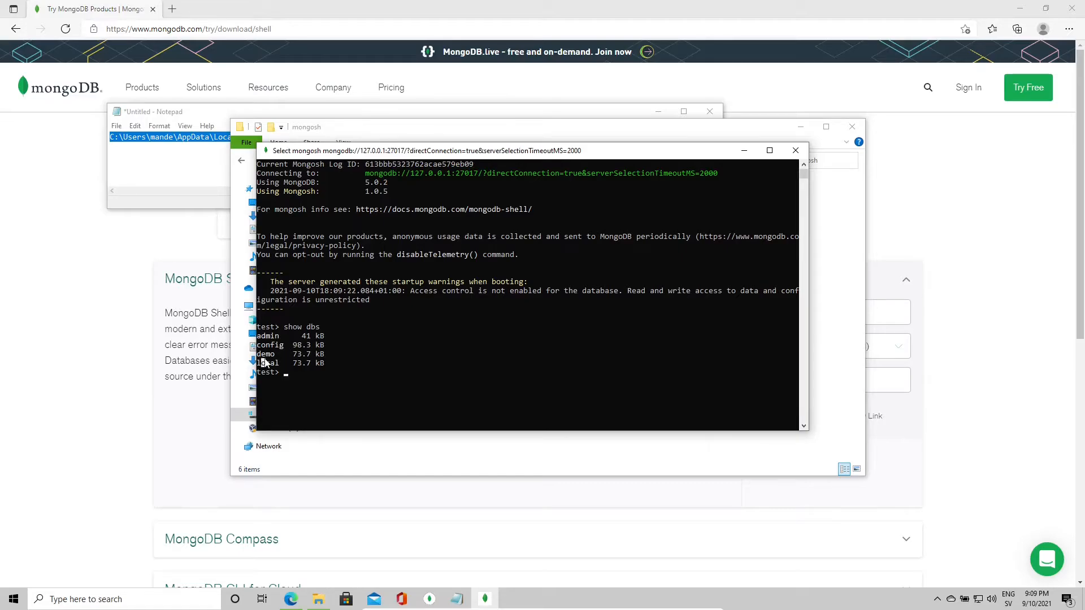
{"action": "double_click", "coordinate": [272, 356]}
{"action": "left_click_drag", "start_coordinate": [289, 355], "coordinate": [316, 356]}
{"action": "left_click", "coordinate": [317, 355]}
{"action": "left_click_drag", "start_coordinate": [257, 355], "coordinate": [315, 355]}
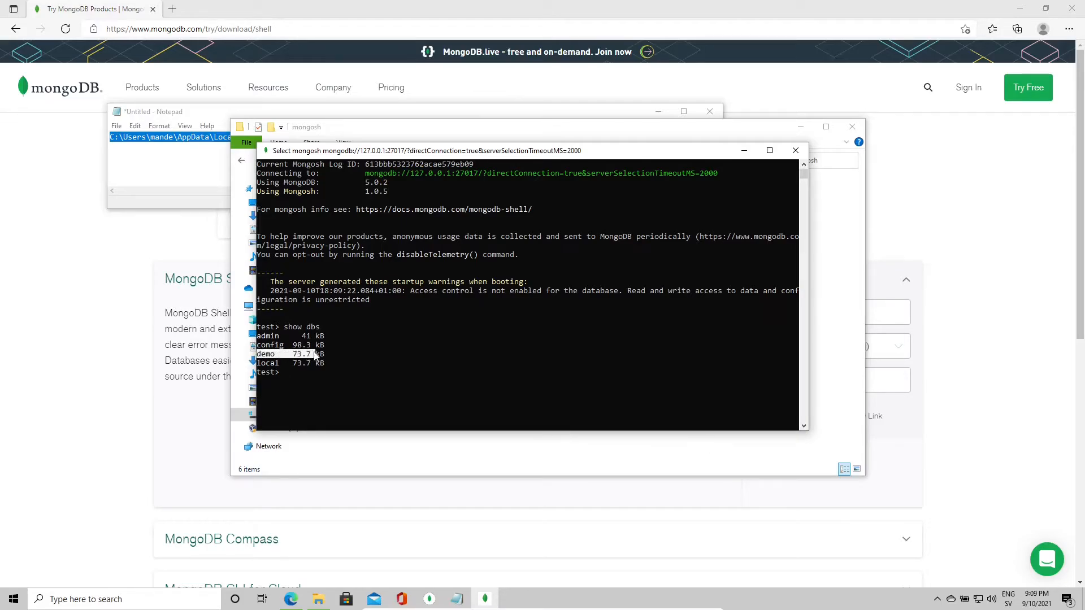
{"action": "left_click", "coordinate": [317, 389]}
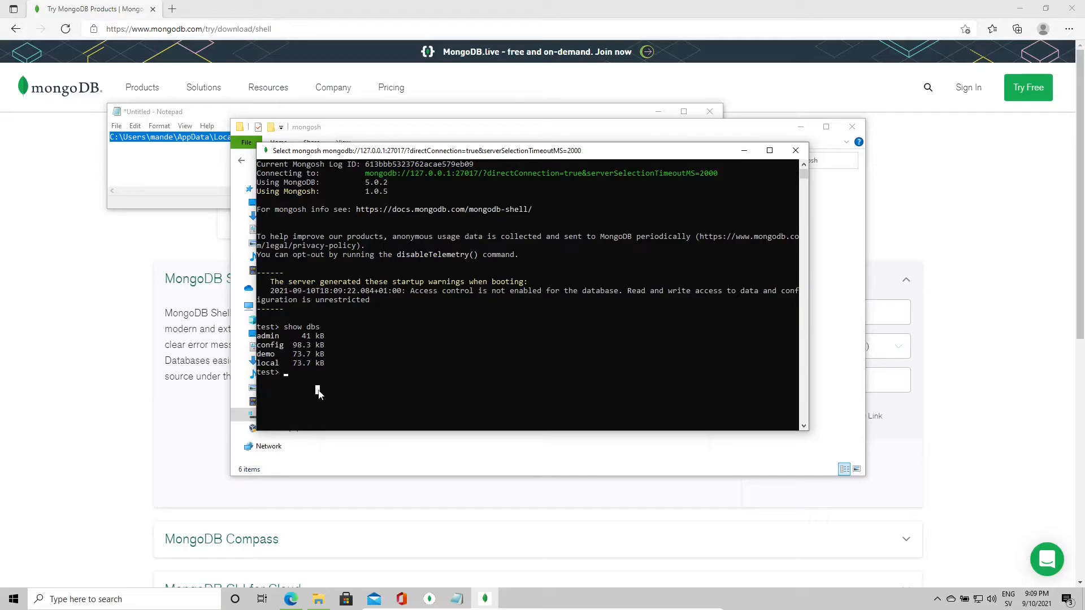
Step: Switch to the demo database with use demo
{"action": "left_click", "coordinate": [286, 374]}
{"action": "type", "text": "use d"}
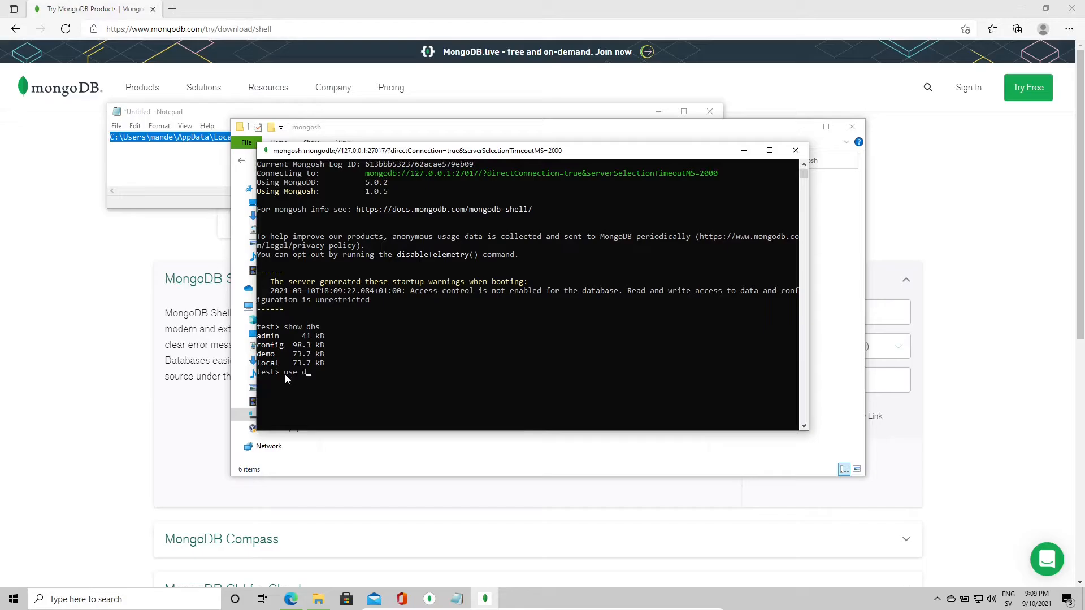
{"action": "type", "text": "emo"}
{"action": "key", "text": "Return"}
Step: List every employee document with db.employee.find(), including the one numbered 10000
{"action": "type", "text": "db.eployee"}
{"action": "key", "text": "BackSpace"}
{"action": "key", "text": "BackSpace"}
{"action": "key", "text": "BackSpace"}
{"action": "key", "text": "BackSpace"}
{"action": "key", "text": "BackSpace"}
{"action": "key", "text": "BackSpace"}
{"action": "type", "text": "mployee.find()"}
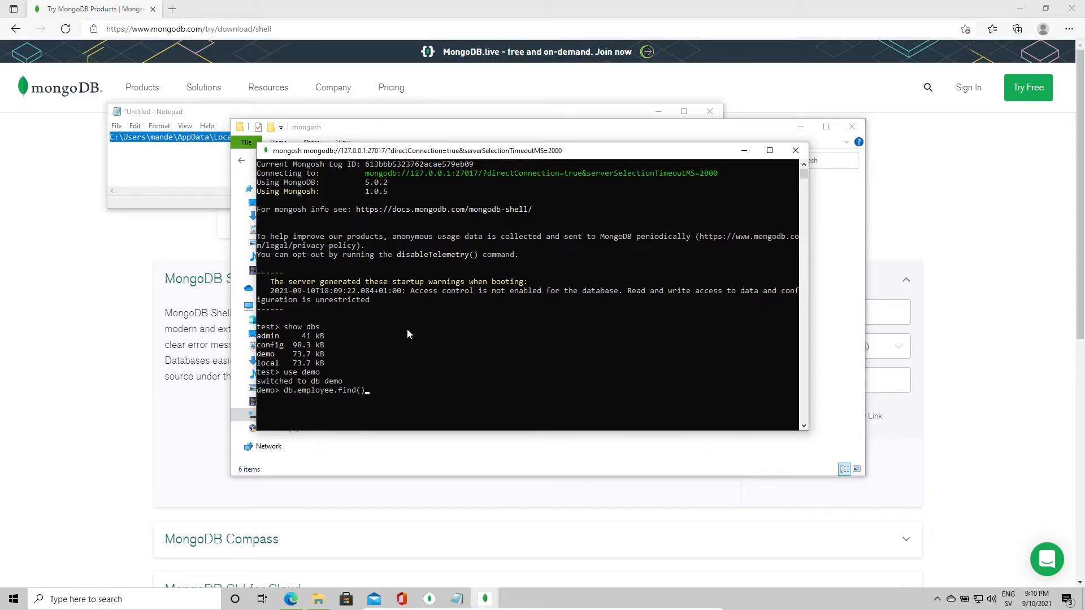
{"action": "key", "text": "Return"}
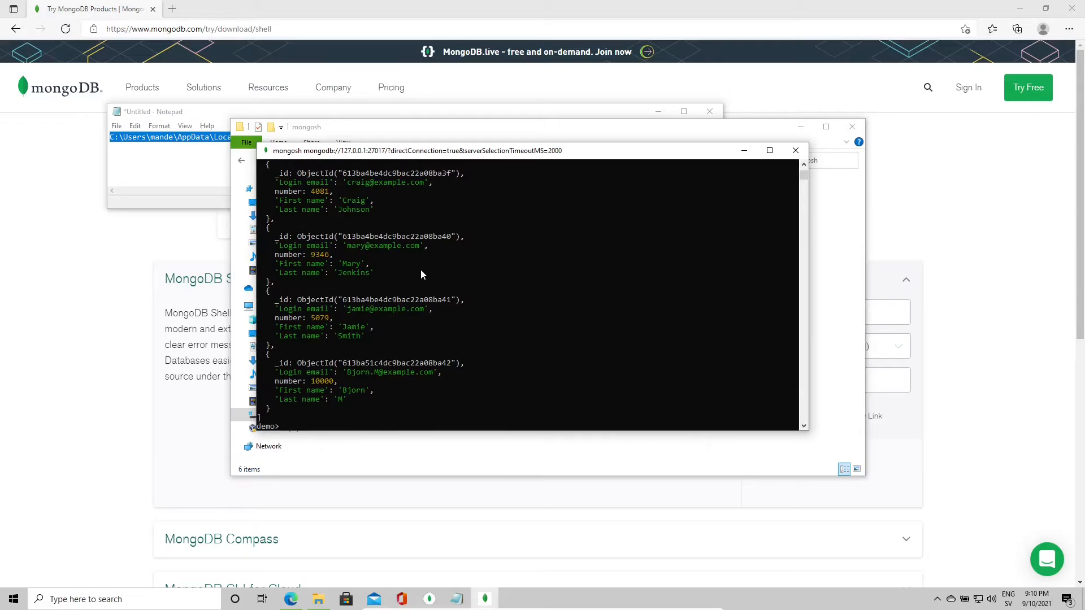
{"action": "left_click", "coordinate": [422, 289]}
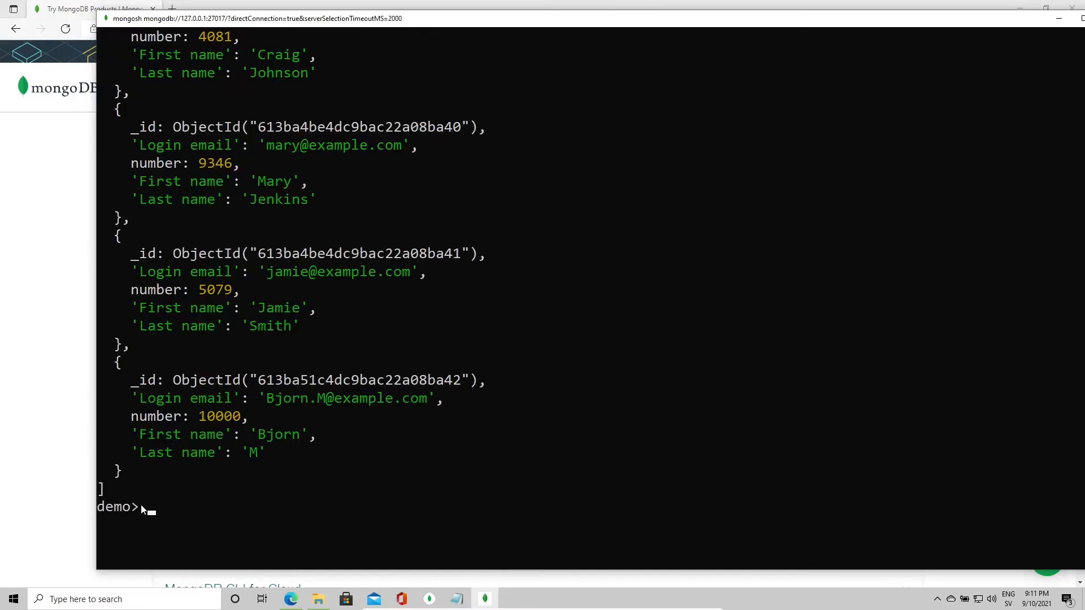
{"action": "left_click", "coordinate": [201, 476]}
Step: Count the employee documents with db.employee.find().count(), which returns 5
{"action": "type", "text": "db.employee.find().count()"}
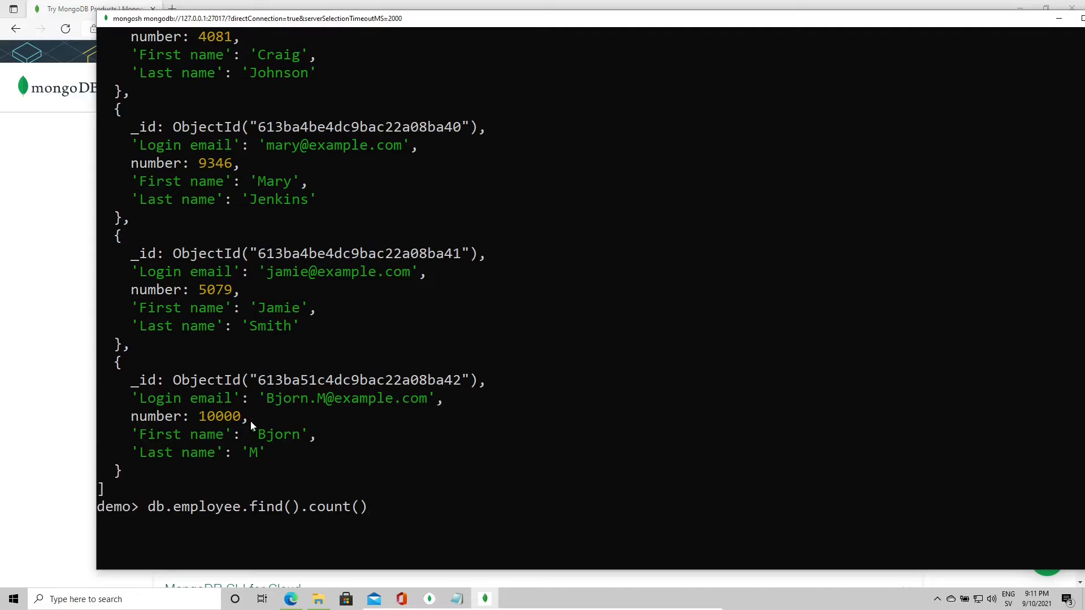
{"action": "key", "text": "Return"}
{"action": "double_click", "coordinate": [218, 511]}
{"action": "left_click", "coordinate": [176, 525]}
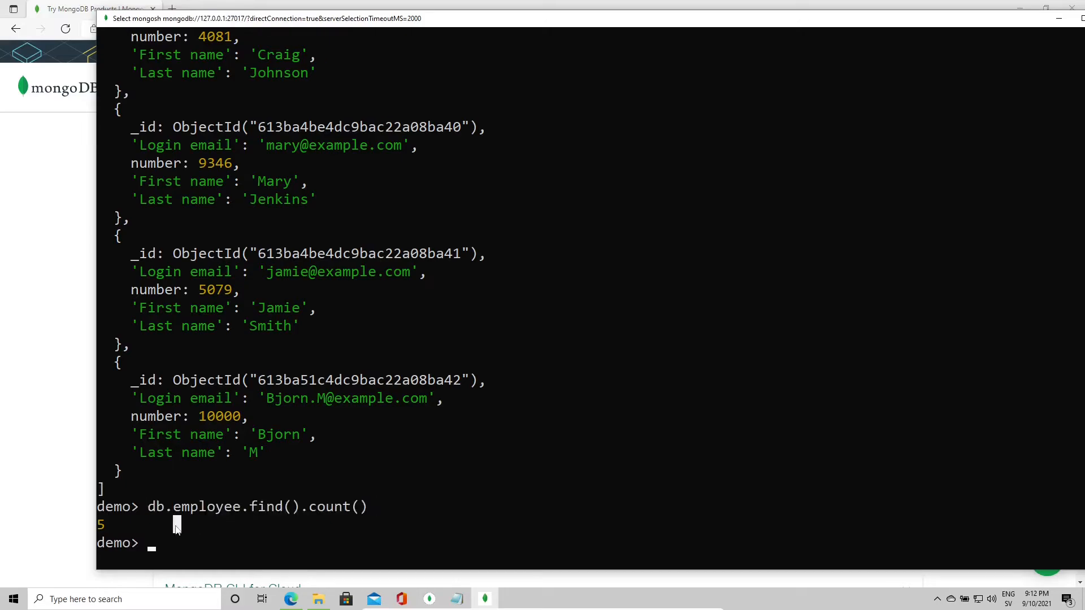
{"action": "left_click", "coordinate": [103, 525]}
{"action": "left_click", "coordinate": [160, 542]}
Step: Show only the first employee document, number 2070, with db.employee.findOne()
{"action": "left_click", "coordinate": [219, 507]}
{"action": "type", "text": "db.find"}
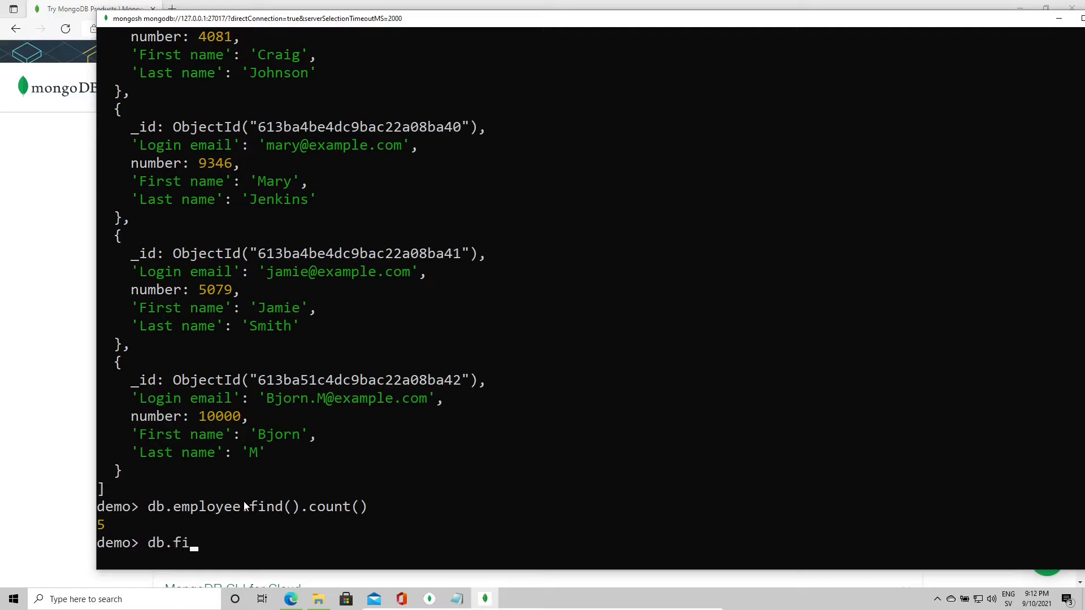
{"action": "key", "text": "BackSpace"}
{"action": "key", "text": "BackSpace"}
{"action": "key", "text": "BackSpace"}
{"action": "key", "text": "BackSpace"}
{"action": "type", "text": "employee.find("}
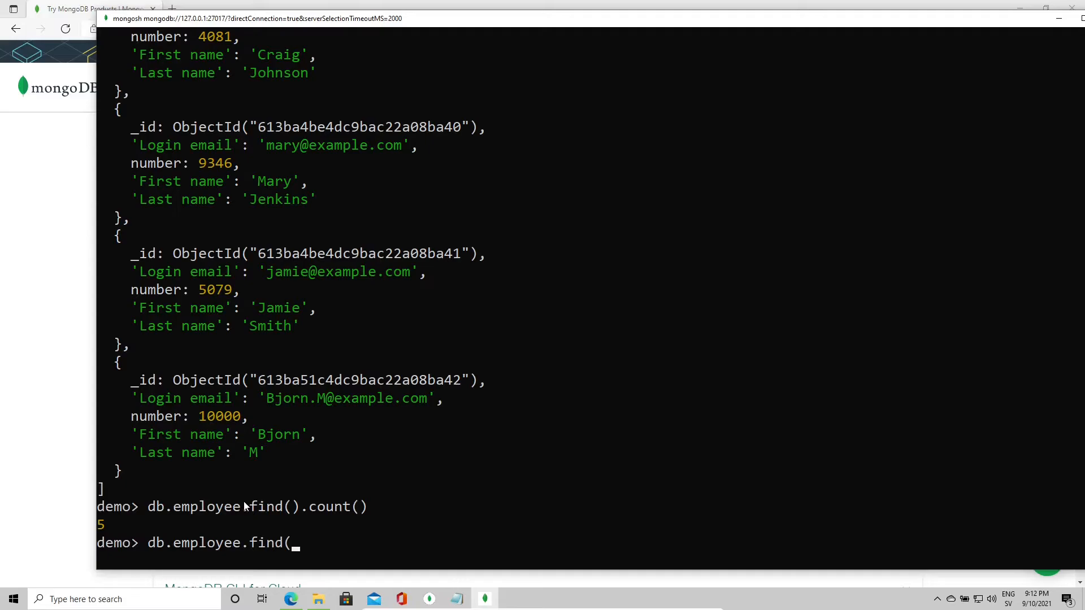
{"action": "key", "text": "BackSpace"}
{"action": "type", "text": "One()"}
{"action": "key", "text": "Return"}
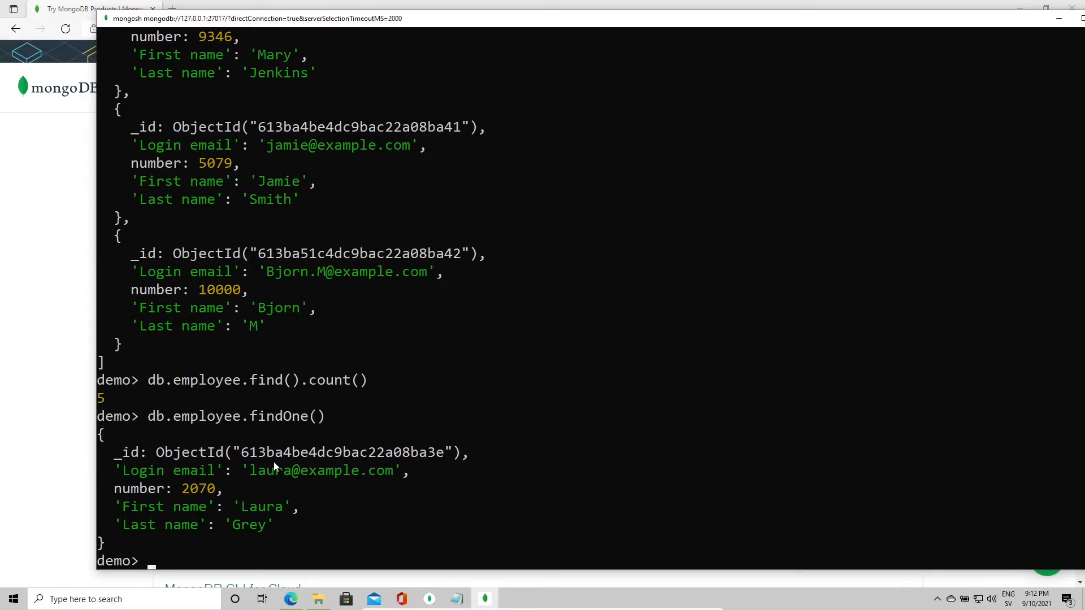
{"action": "left_click_drag", "start_coordinate": [141, 276], "coordinate": [430, 284]}
Step: Reuse the earlier find command, adding a "Login email" filter for one employee's email address
{"action": "left_click", "coordinate": [304, 326]}
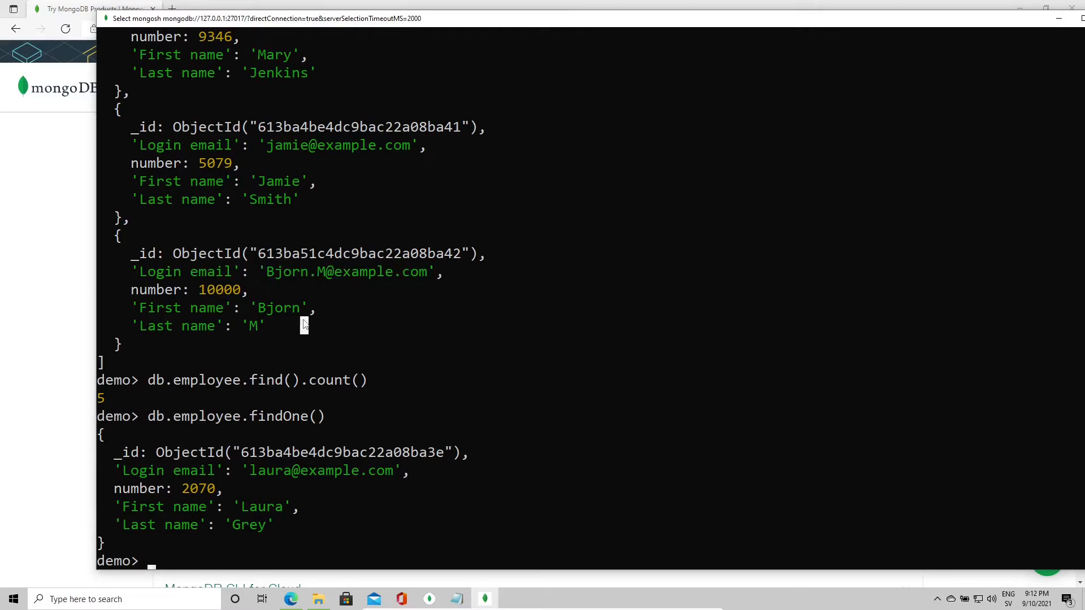
{"action": "left_click_drag", "start_coordinate": [134, 272], "coordinate": [249, 276]}
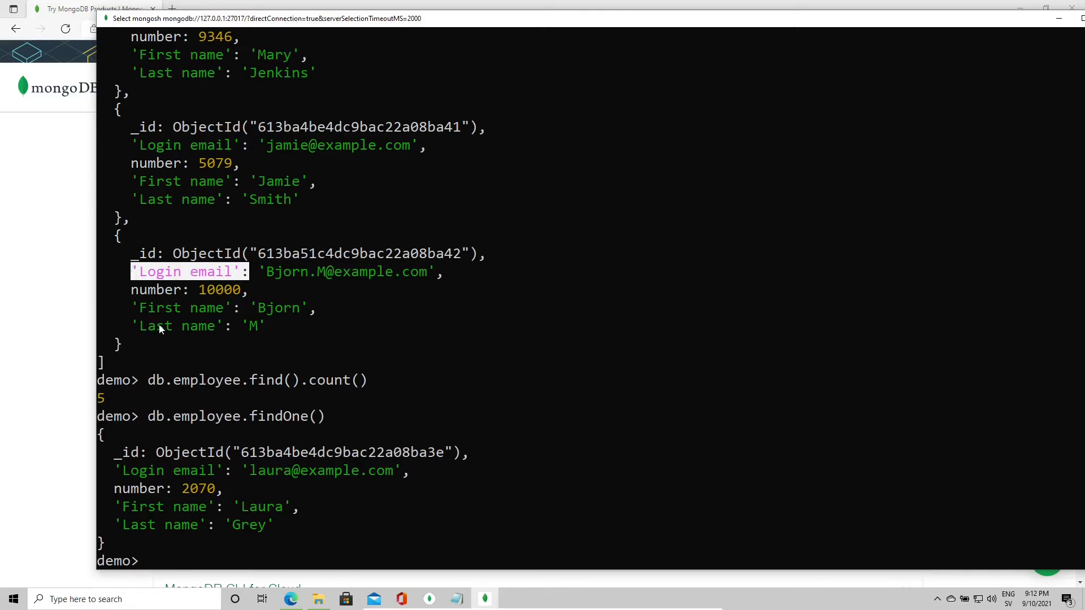
{"action": "left_click", "coordinate": [197, 404]}
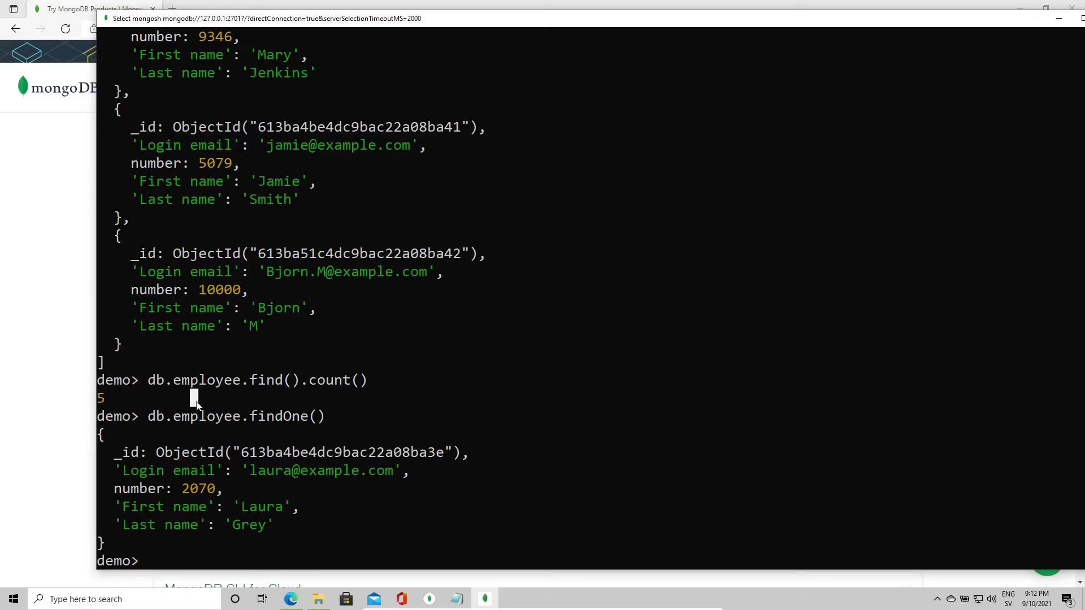
{"action": "key", "text": "Escape"}
{"action": "key", "text": "Up"}
{"action": "key", "text": "Up"}
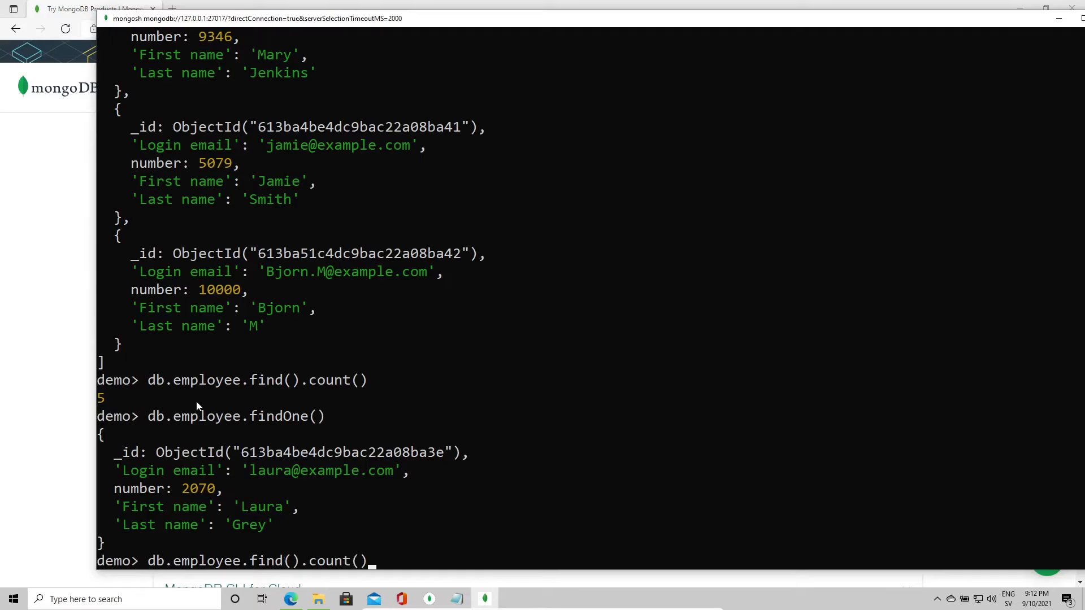
{"action": "key", "text": "BackSpace"}
{"action": "key", "text": "BackSpace"}
{"action": "key", "text": "BackSpace"}
{"action": "key", "text": "BackSpace"}
{"action": "key", "text": "BackSpace"}
{"action": "key", "text": "BackSpace"}
{"action": "key", "text": "BackSpace"}
{"action": "key", "text": "BackSpace"}
{"action": "key", "text": "Left"}
{"action": "type", "text": "{"}
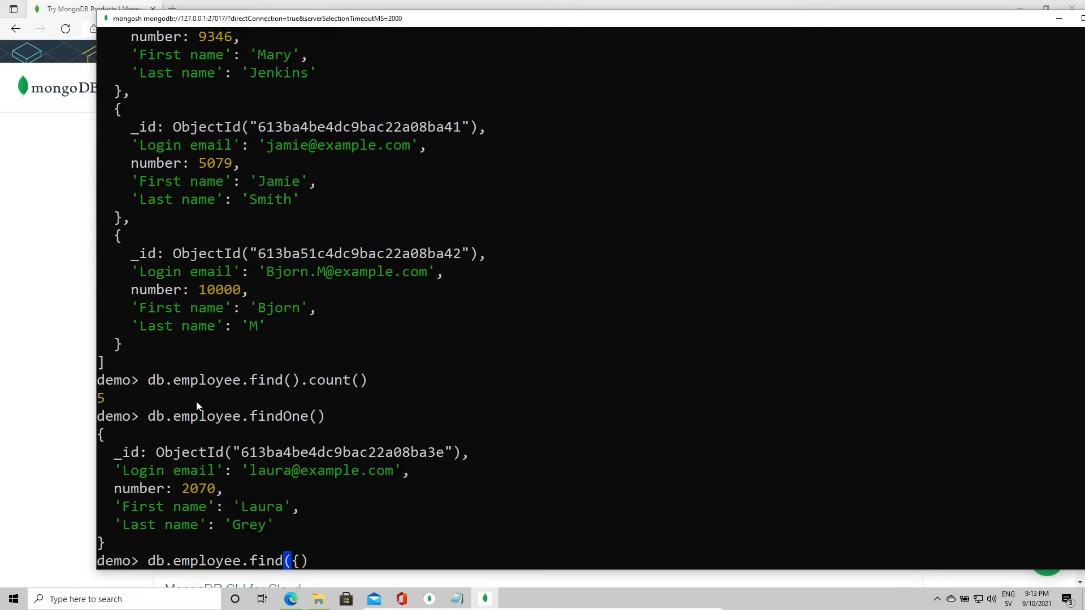
{"action": "type", "text": "\""}
{"action": "type", "text": "Login "}
{"action": "type", "text": "email\""}
{"action": "type", "text": " :"}
{"action": "type", "text": " \""}
{"action": "type", "text": "Bjorn"}
{"action": "type", "text": ".M"}
{"action": "type", "text": "@"}
{"action": "type", "text": "example."}
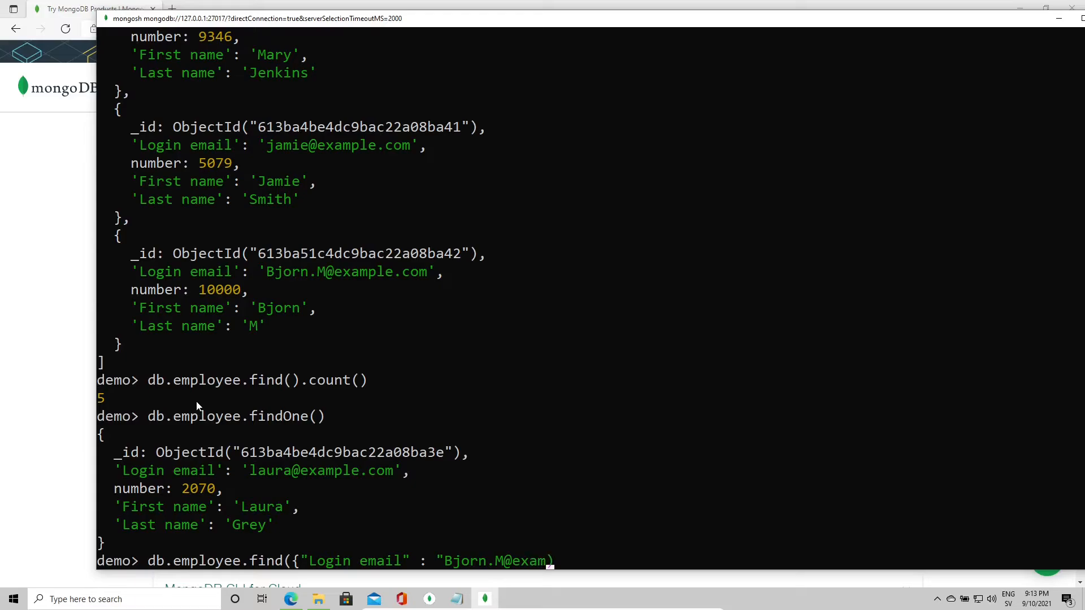
{"action": "type", "text": "com\"}"}
Step: Run the login-email query, which returns the single employee document numbered 10000
{"action": "left_click_drag", "start_coordinate": [293, 565], "coordinate": [619, 567]}
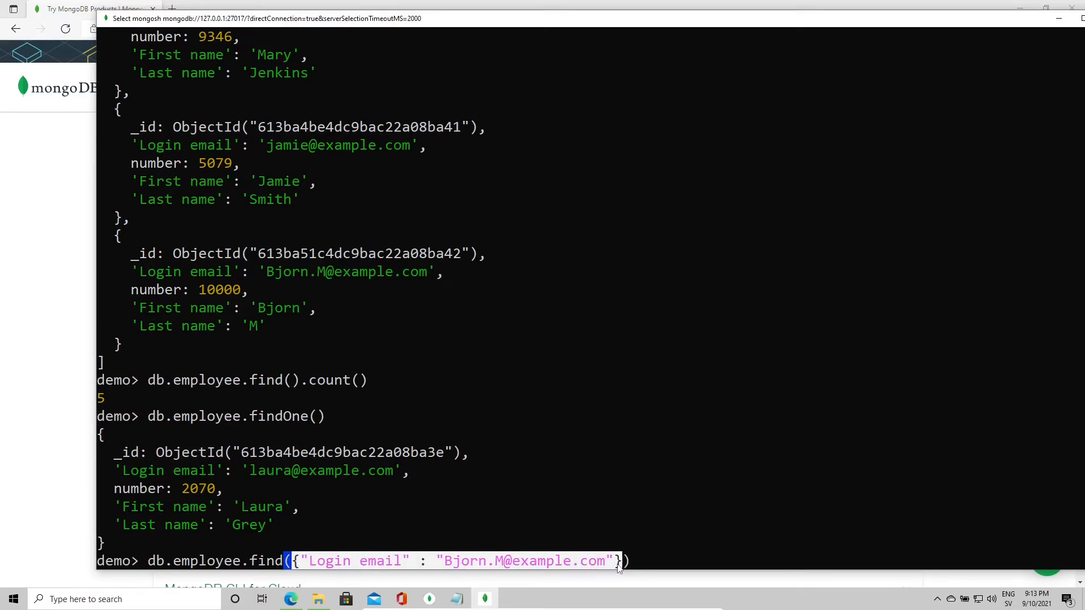
{"action": "left_click", "coordinate": [617, 563]}
{"action": "double_click", "coordinate": [296, 560]}
{"action": "left_click", "coordinate": [294, 562]}
{"action": "key", "text": "Escape"}
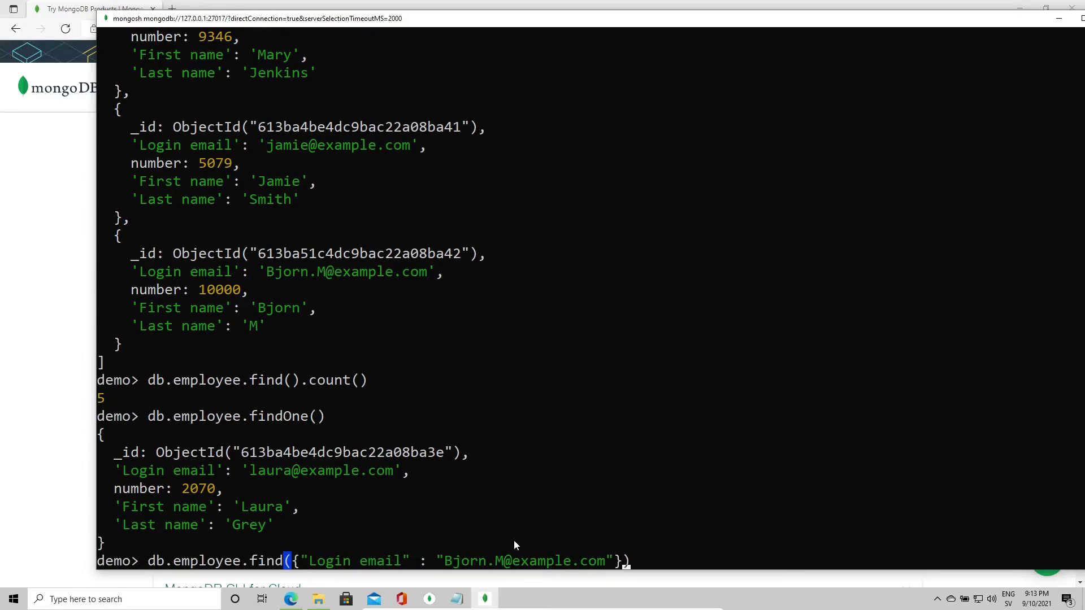
{"action": "left_click", "coordinate": [752, 490]}
{"action": "left_click", "coordinate": [633, 561]}
{"action": "key", "text": "Escape"}
{"action": "key", "text": "Return"}
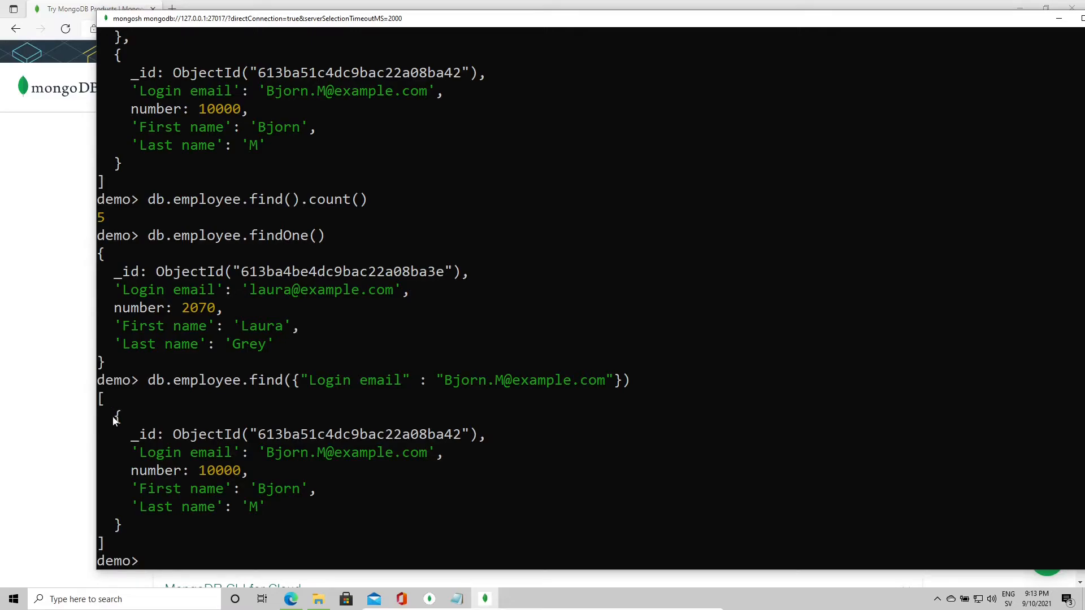
Step: Inspect the matched document's number field, then scroll back through the earlier employee records
{"action": "left_click_drag", "start_coordinate": [114, 418], "coordinate": [119, 523]}
{"action": "left_click", "coordinate": [167, 511]}
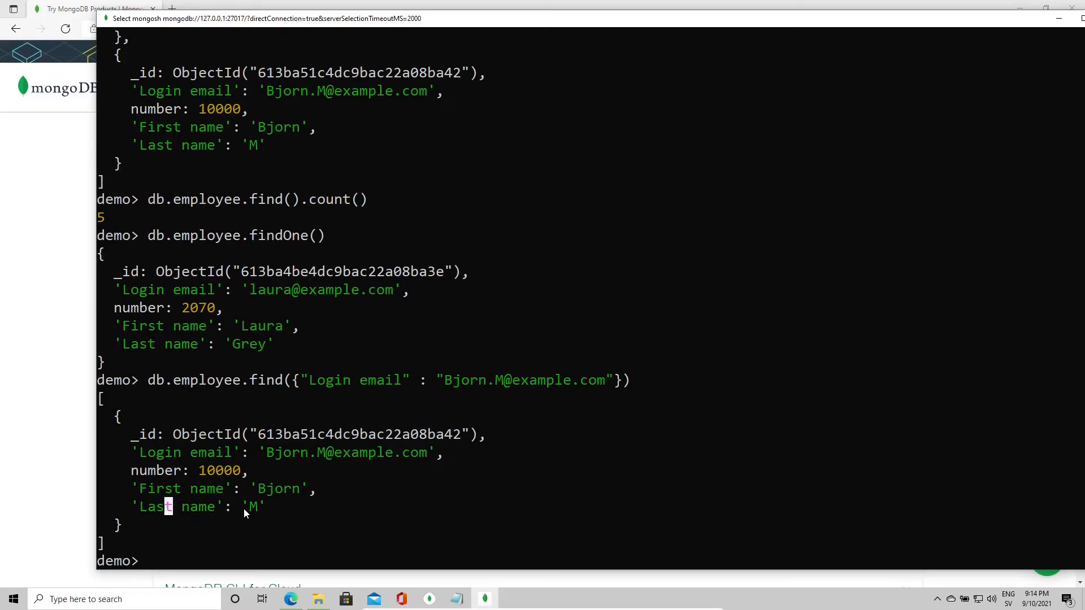
{"action": "left_click_drag", "start_coordinate": [133, 475], "coordinate": [189, 478]}
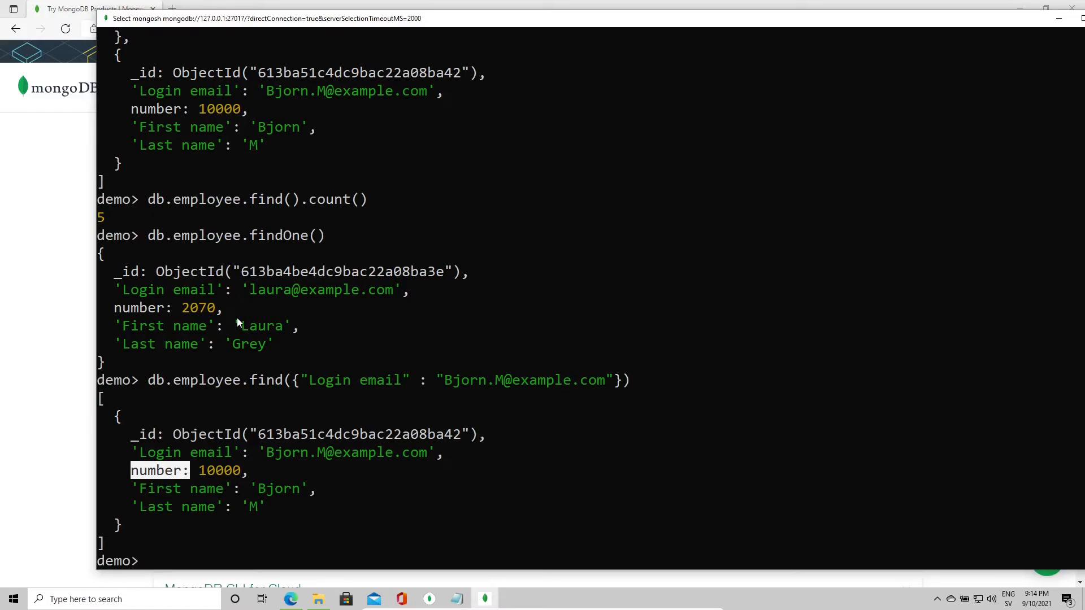
{"action": "scroll", "coordinate": [272, 294], "scroll_direction": "up", "scroll_amount": 7}
{"action": "scroll", "coordinate": [270, 291], "scroll_direction": "up", "scroll_amount": 3}
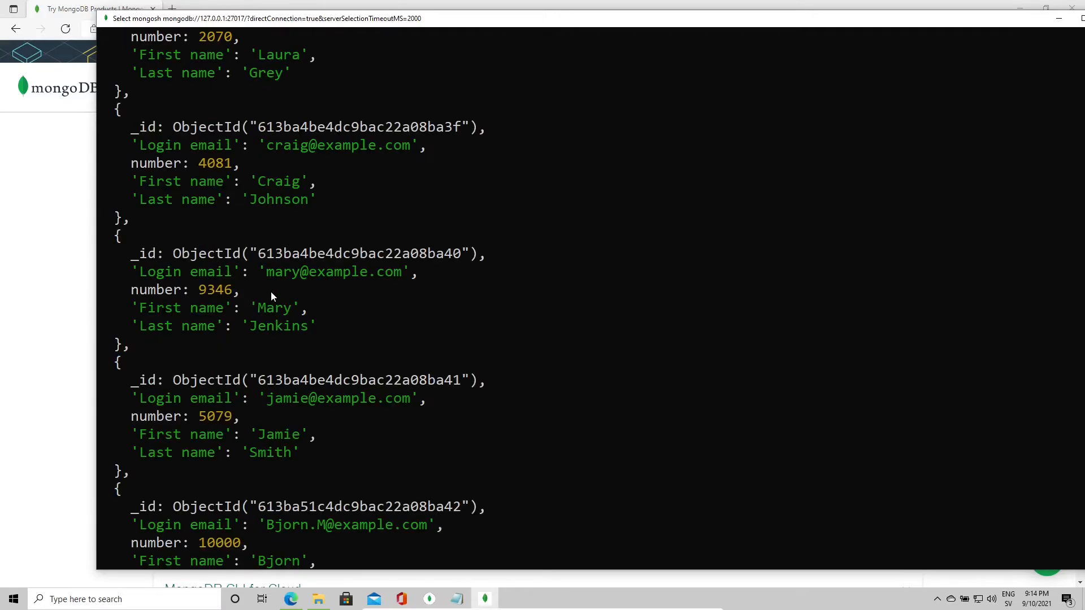
{"action": "scroll", "coordinate": [270, 291], "scroll_direction": "down", "scroll_amount": 1}
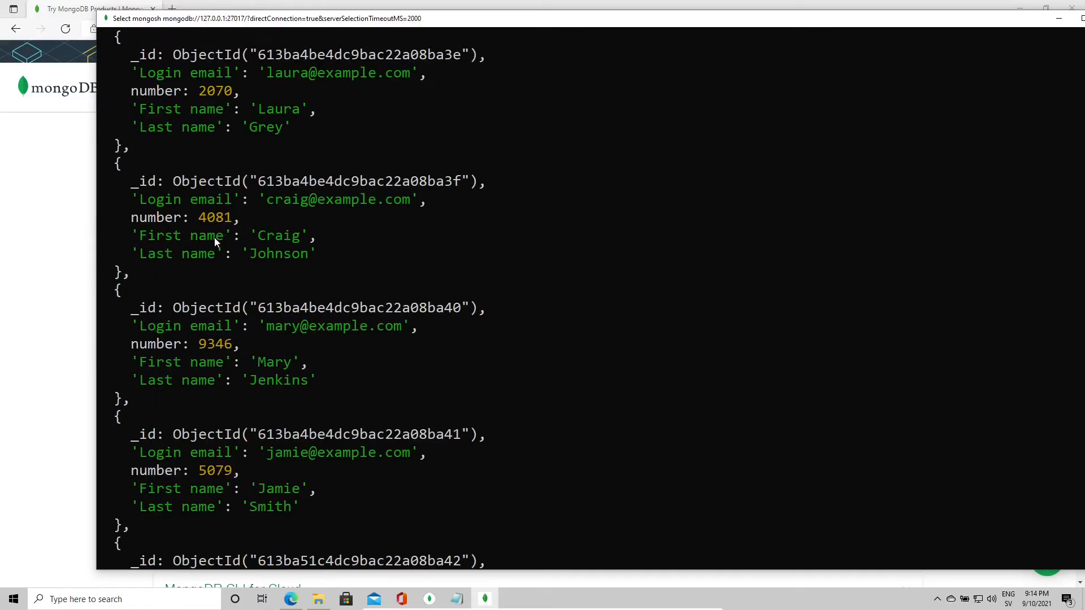
{"action": "scroll", "coordinate": [223, 225], "scroll_direction": "down", "scroll_amount": 9}
Step: Query employees with {number: {$lt: 5000}}, returning numbers 2070 and 4081
{"action": "type", "text": "db.employee.find({"}
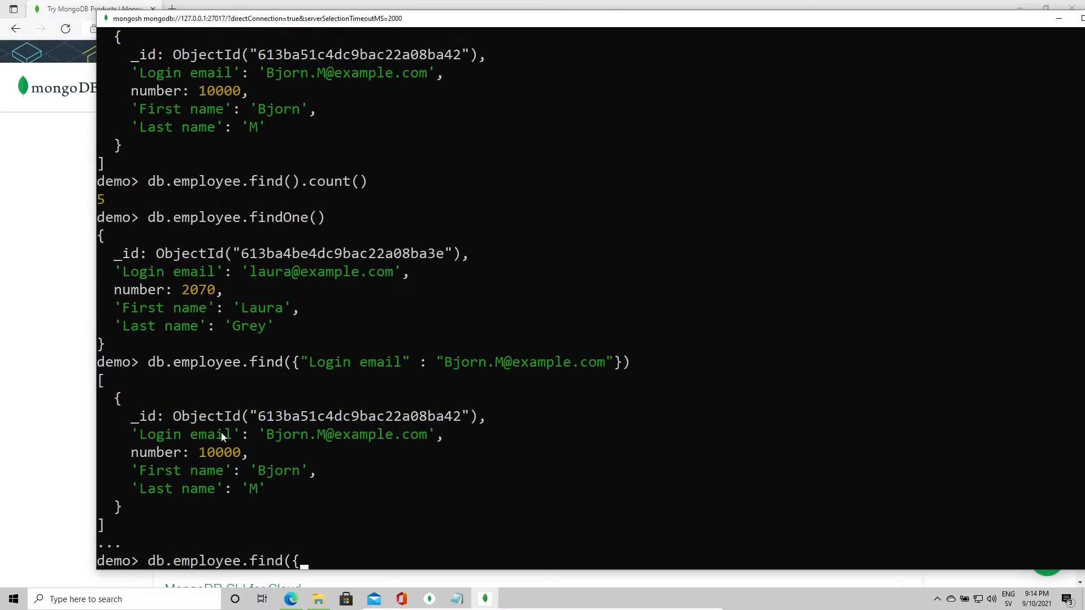
{"action": "key", "text": "Return"}
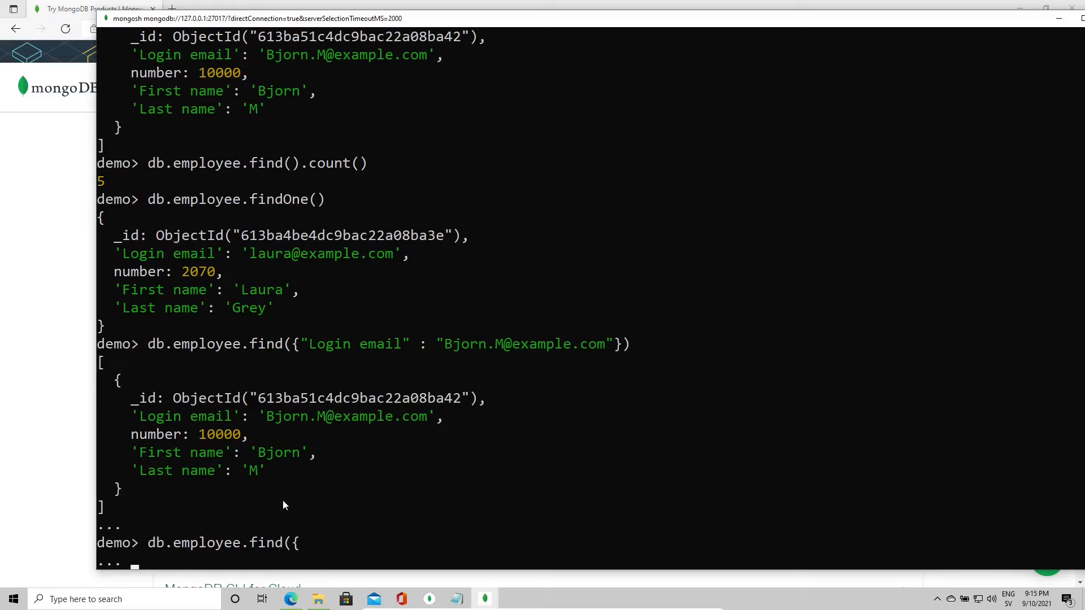
{"action": "type", "text": "number : { $lt"}
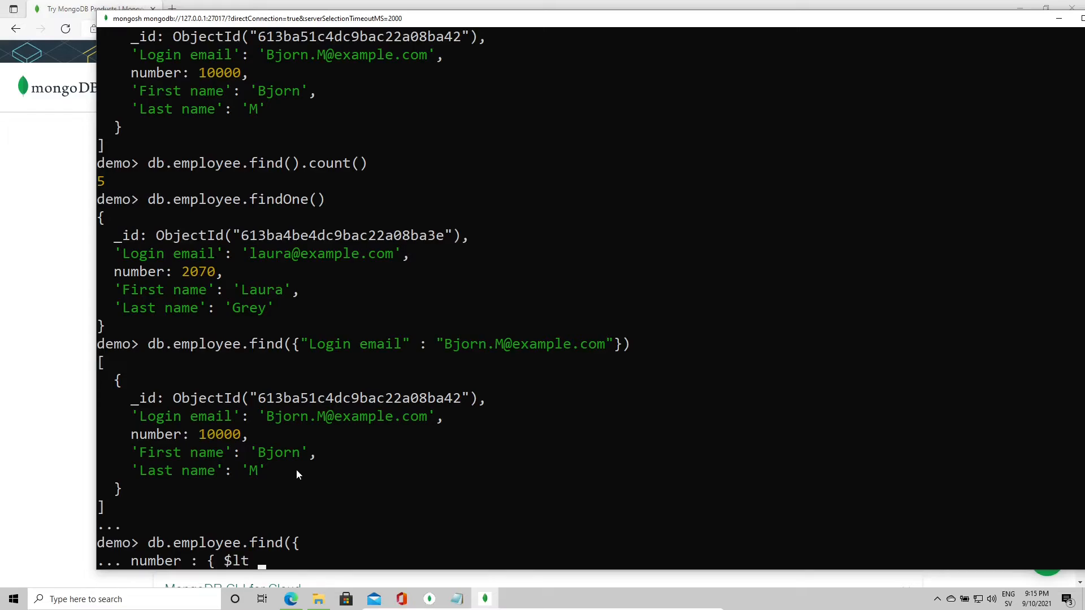
{"action": "type", "text": ": 5000}"}
{"action": "key", "text": "Return"}
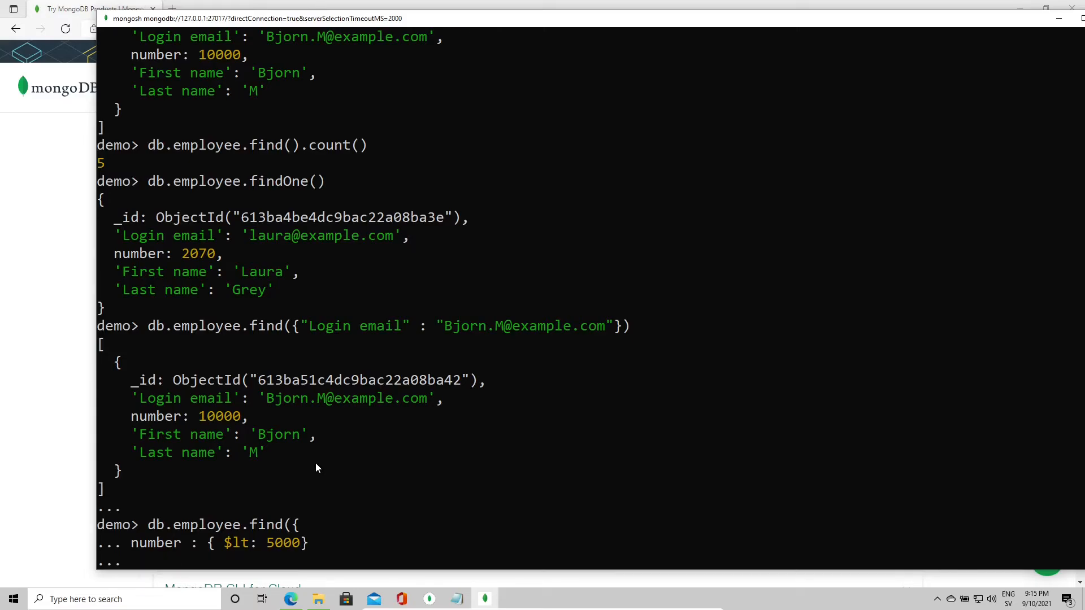
{"action": "type", "text": "})"}
{"action": "key", "text": "Return"}
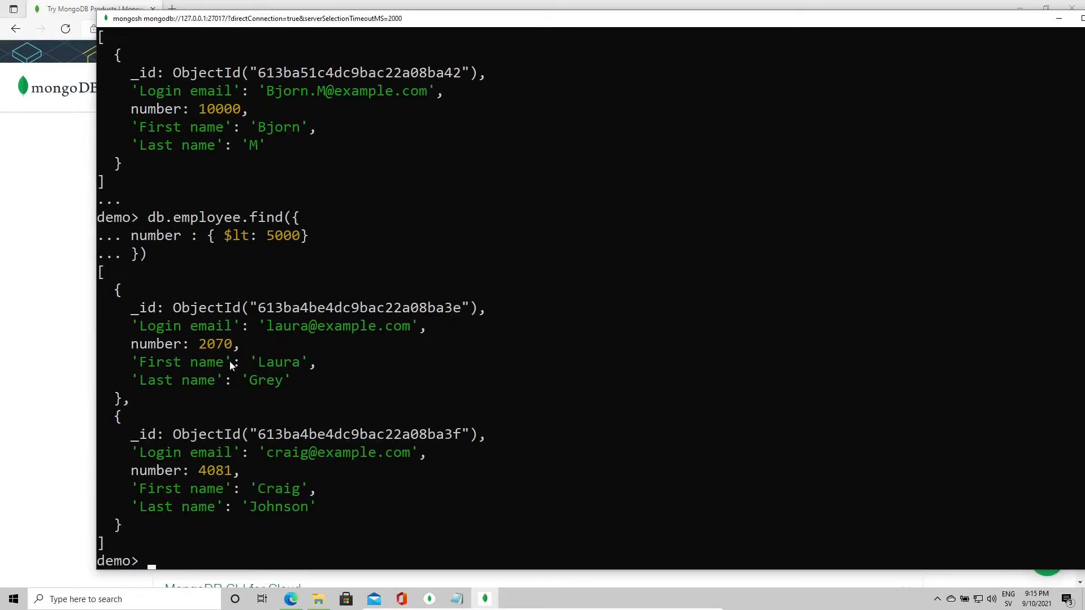
{"action": "left_click", "coordinate": [218, 471]}
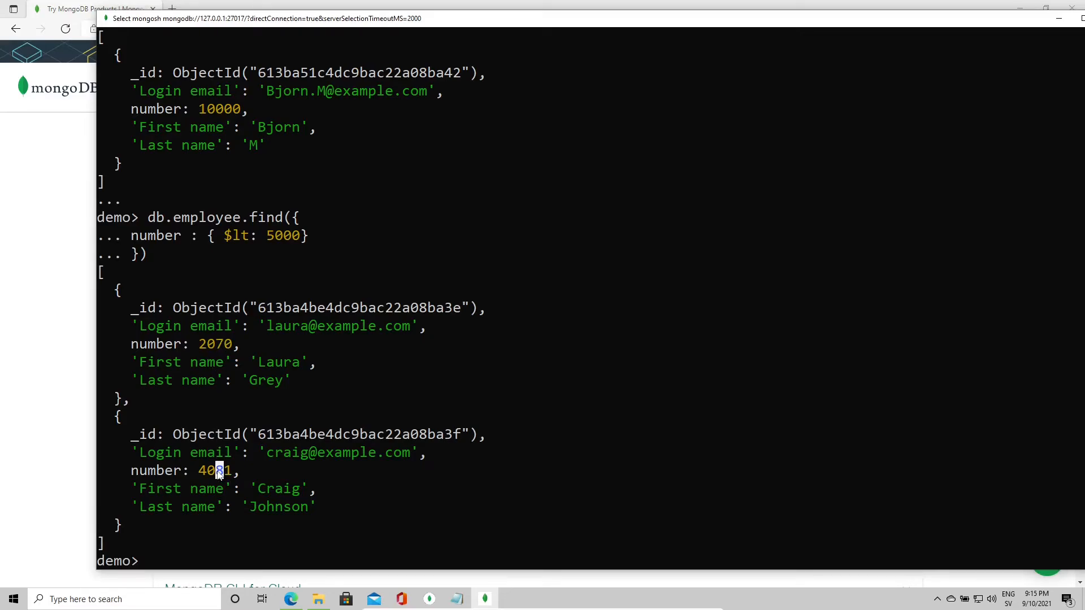
{"action": "double_click", "coordinate": [218, 346]}
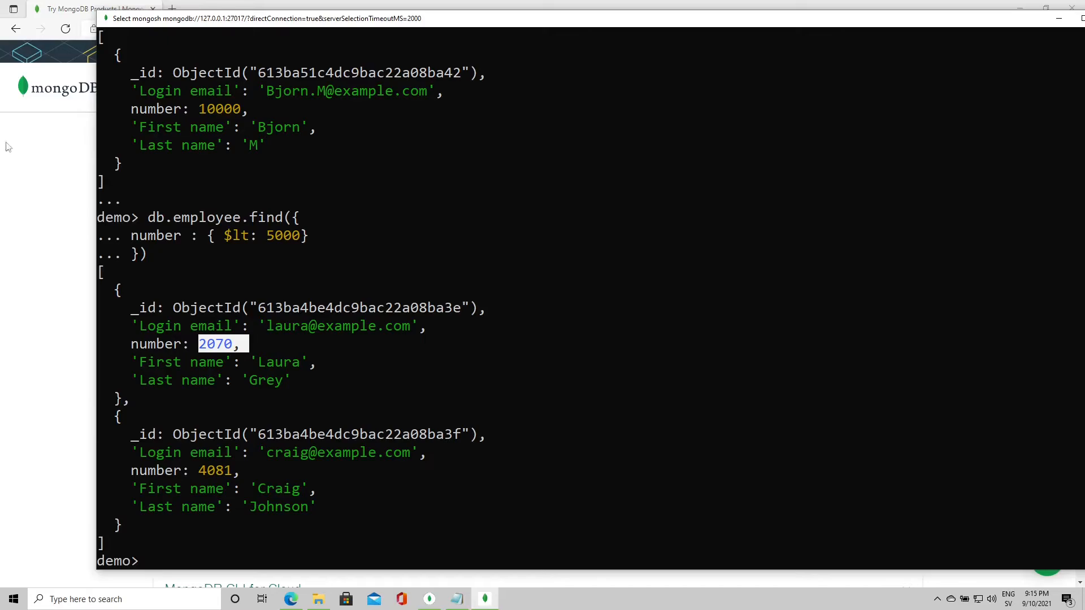
{"action": "left_click", "coordinate": [310, 381]}
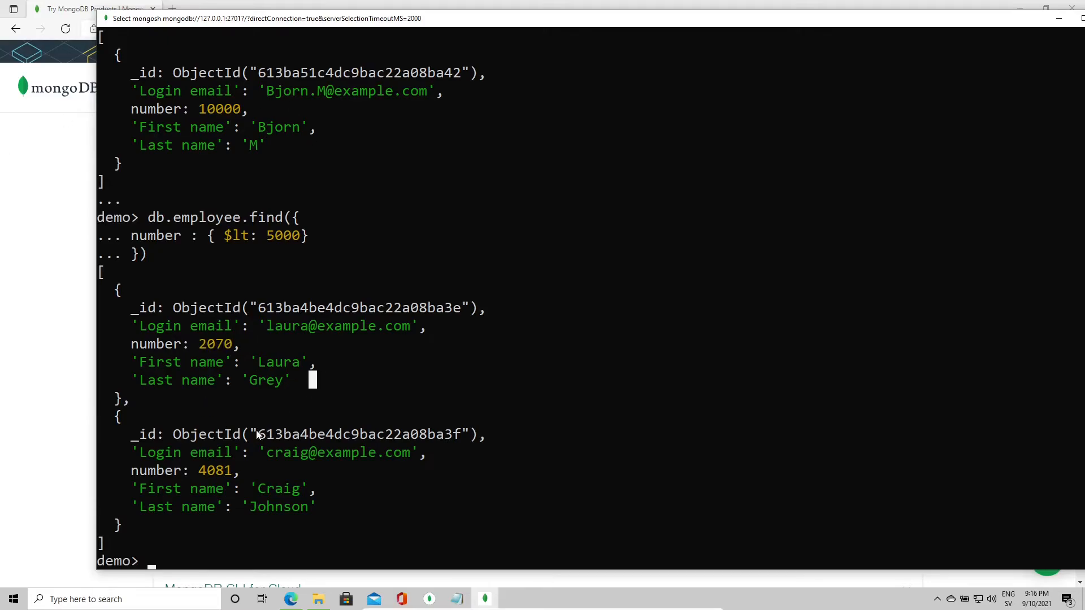
Step: Begin a db.employee.insertOne document with the new employee's 'Login email' field
{"action": "left_click", "coordinate": [228, 441]}
{"action": "type", "text": "db."}
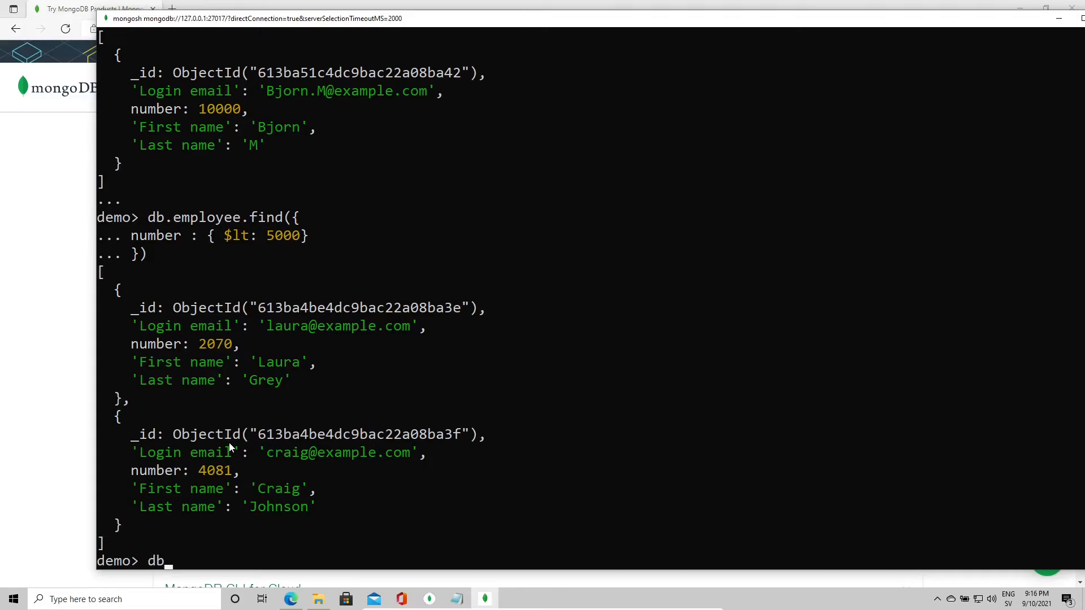
{"action": "type", "text": "employee"}
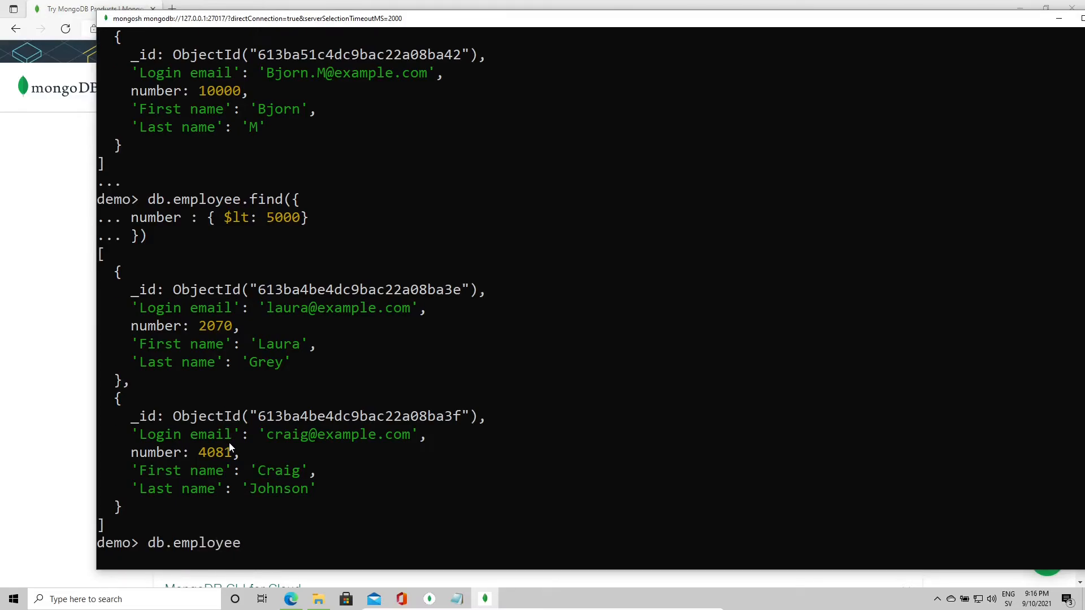
{"action": "type", "text": ".Inser"}
{"action": "key", "text": "BackSpace"}
{"action": "key", "text": "BackSpace"}
{"action": "key", "text": "BackSpace"}
{"action": "key", "text": "BackSpace"}
{"action": "key", "text": "BackSpace"}
{"action": "type", "text": "insertOne("}
{"action": "type", "text": "{"}
{"action": "key", "text": "Return"}
{"action": "type", "text": "''"}
{"action": "key", "text": "Left"}
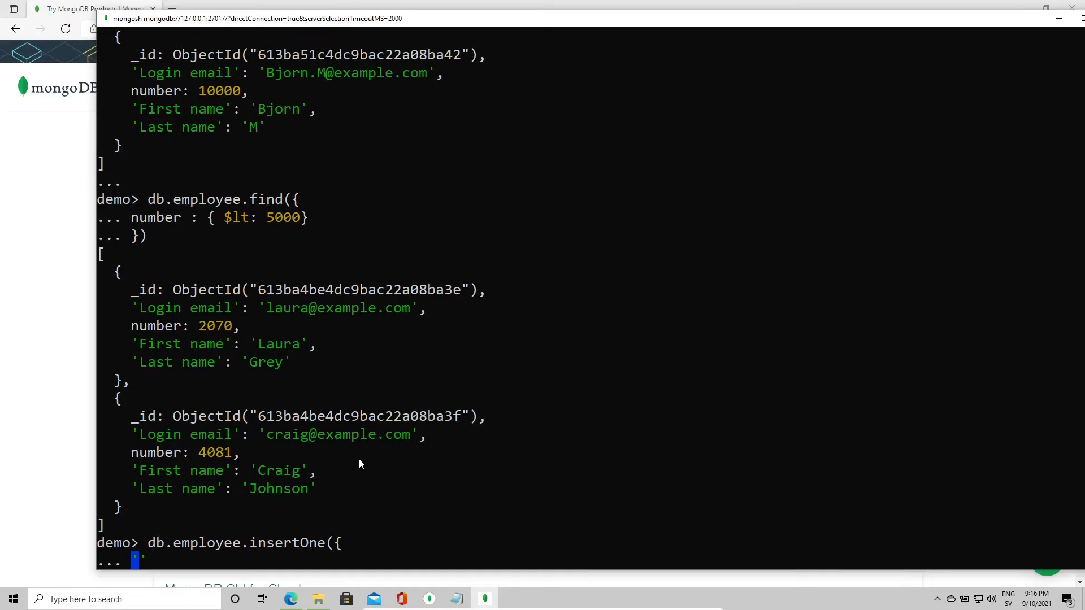
{"action": "type", "text": "Login email"}
{"action": "key", "text": "Right"}
{"action": "type", "text": ": ''"}
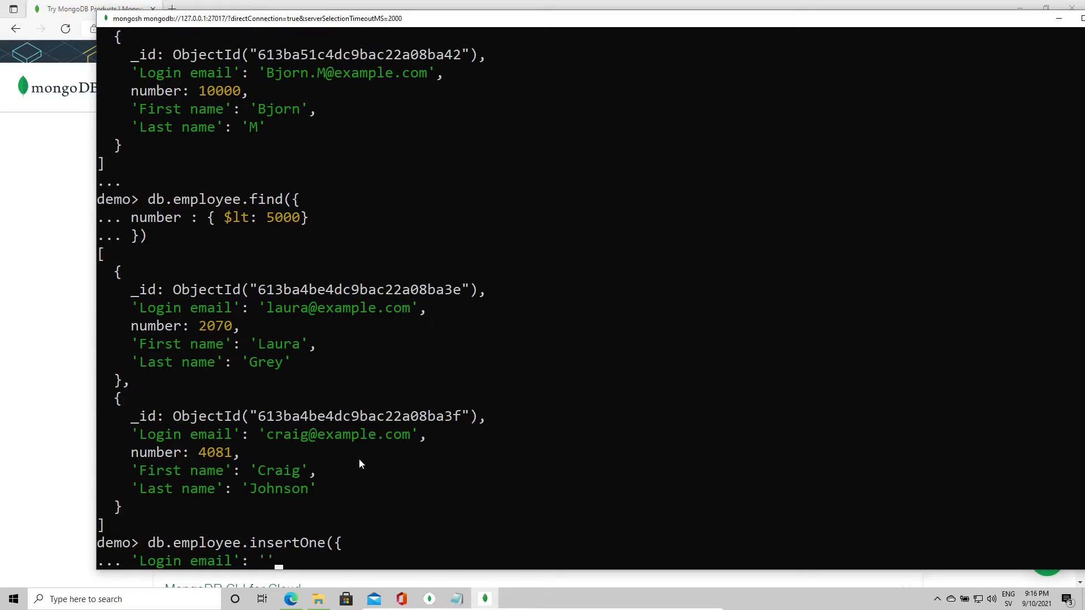
{"action": "key", "text": "Left"}
{"action": "type", "text": "Kumar@example.com'"}
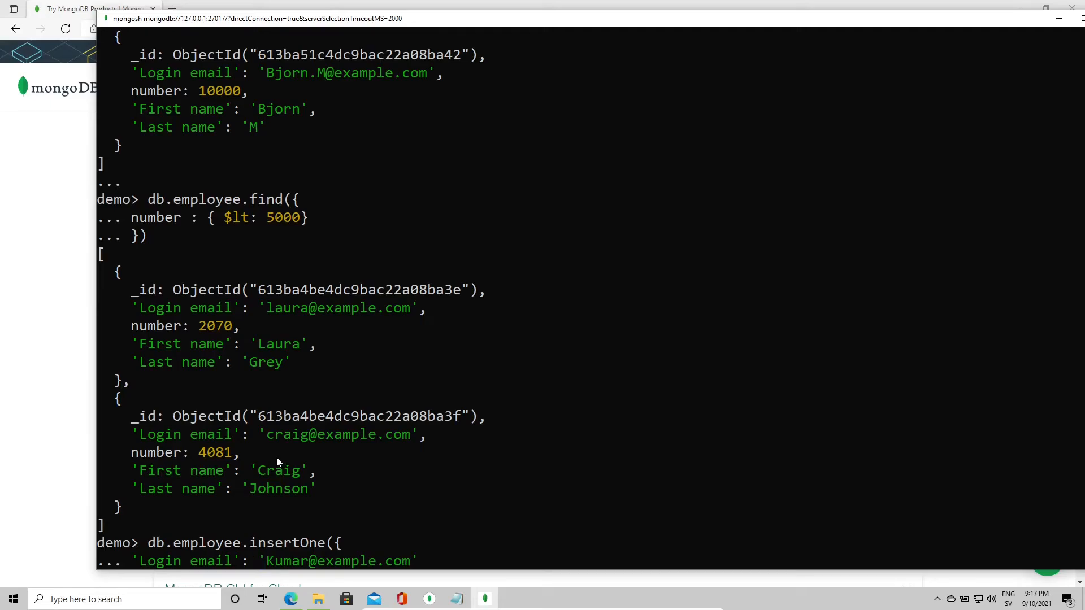
{"action": "type", "text": ","}
{"action": "key", "text": "Return"}
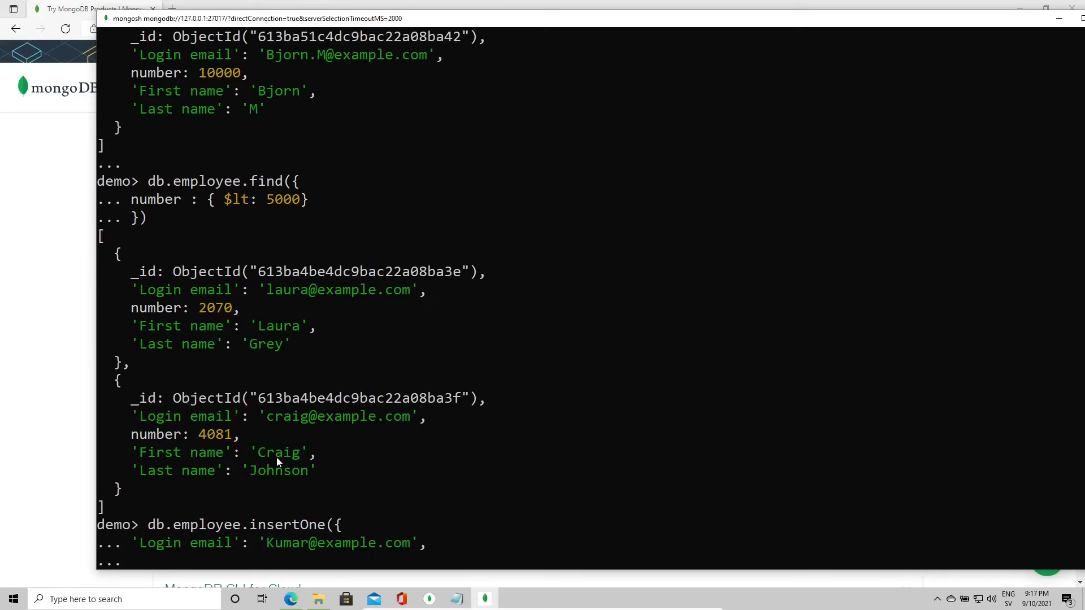
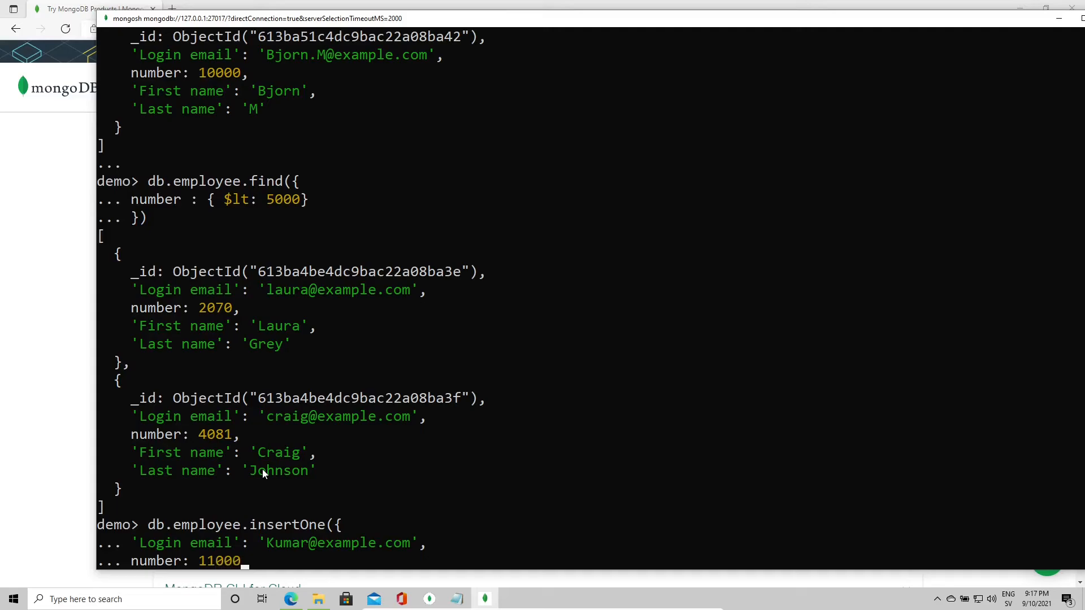
Step: Add number 11000, 'First name' and 'Last name' fields and submit, which fails with a SyntaxError
{"action": "key", "text": "Return"}
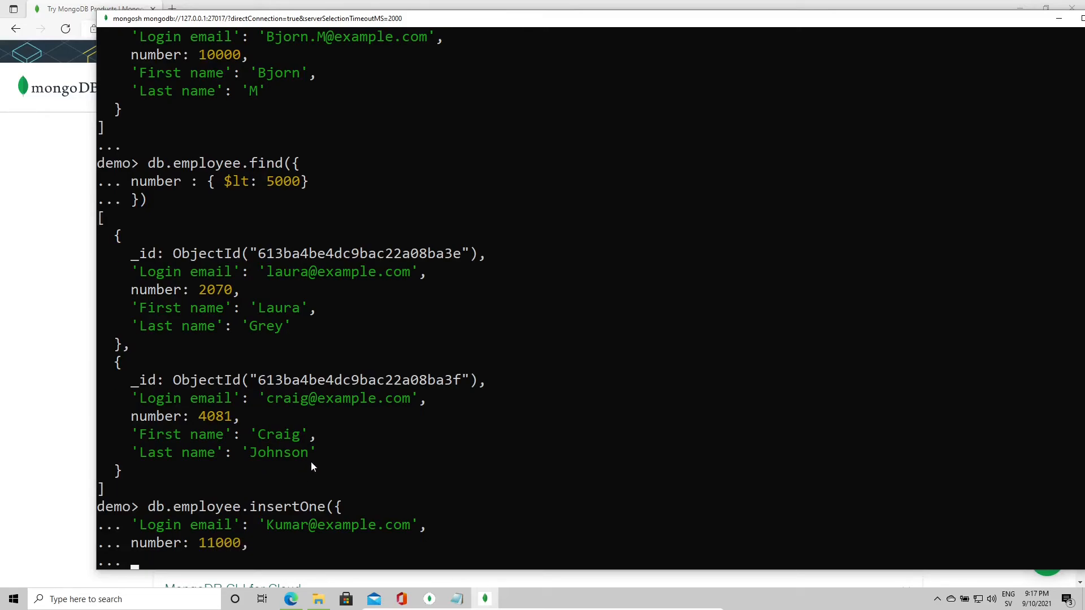
{"action": "key", "text": "Left"}
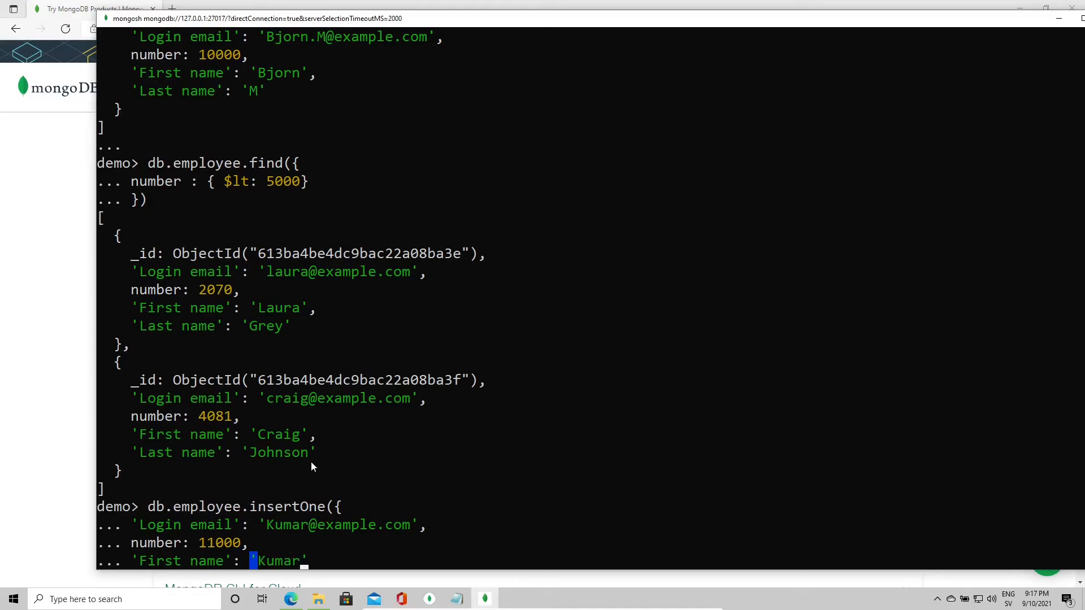
{"action": "key", "text": "Right"}
{"action": "key", "text": "Return"}
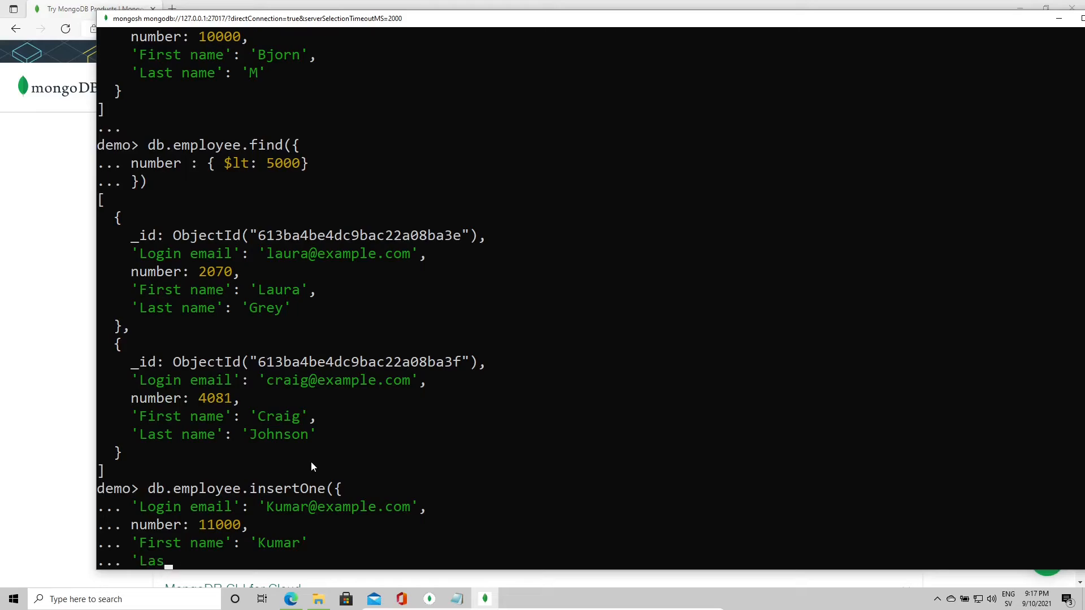
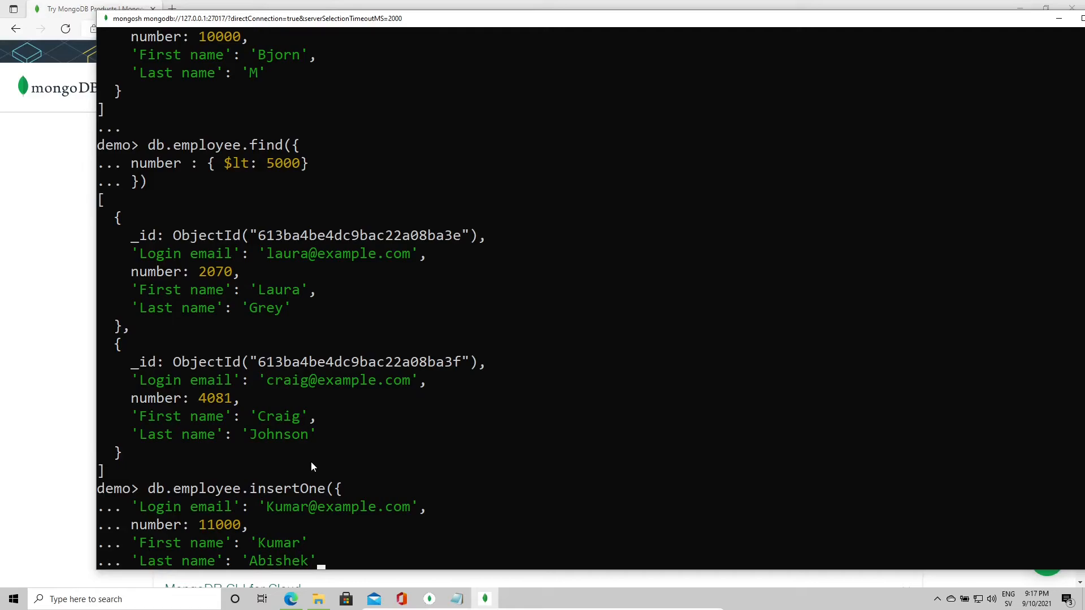
{"action": "key", "text": "Return"}
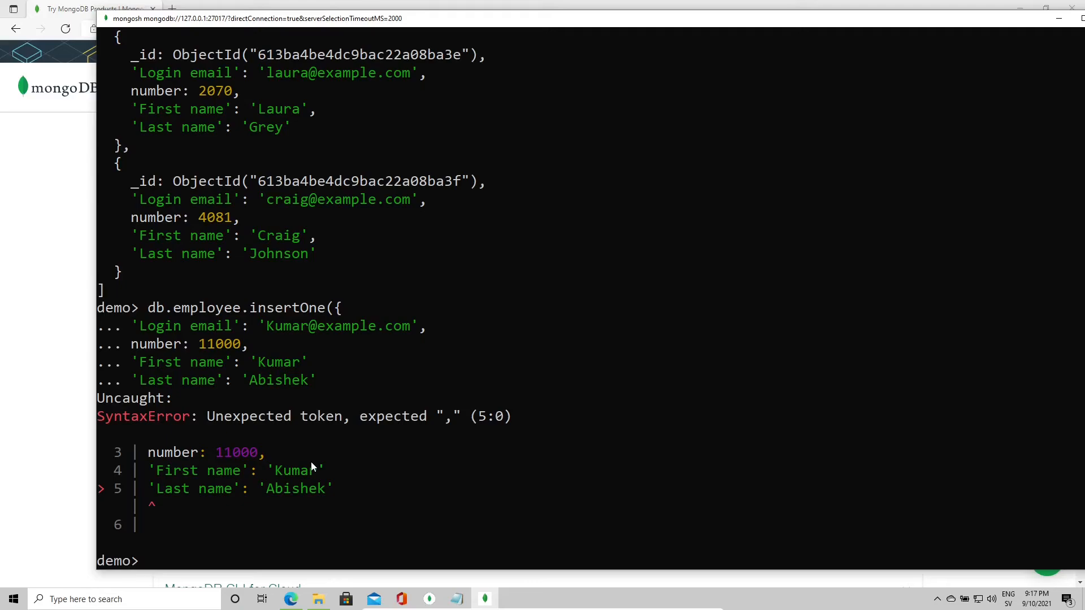
Step: Recall the insertOne command, add the missing comma after the first name, and rerun it
{"action": "key", "text": "Up"}
{"action": "type", "text": "})"}
{"action": "key", "text": "Return"}
{"action": "key", "text": "Up"}
{"action": "key", "text": "BackSpace"}
{"action": "key", "text": "BackSpace"}
{"action": "type", "text": "})"}
{"action": "key", "text": "Left"}
{"action": "key", "text": "Left"}
{"action": "key", "text": "Left"}
{"action": "key", "text": "Left"}
{"action": "key", "text": "Left"}
{"action": "key", "text": "Left"}
{"action": "key", "text": "Left"}
{"action": "key", "text": "Left"}
{"action": "key", "text": "Left"}
{"action": "key", "text": "Left"}
{"action": "key", "text": "Left"}
{"action": "key", "text": "Left"}
{"action": "key", "text": "Left"}
{"action": "key", "text": "Left"}
{"action": "key", "text": "Left"}
{"action": "key", "text": "Left"}
{"action": "key", "text": "Left"}
{"action": "key", "text": "Left"}
{"action": "key", "text": "Left"}
{"action": "key", "text": "Left"}
{"action": "key", "text": "Left"}
{"action": "key", "text": "Left"}
{"action": "type", "text": ","}
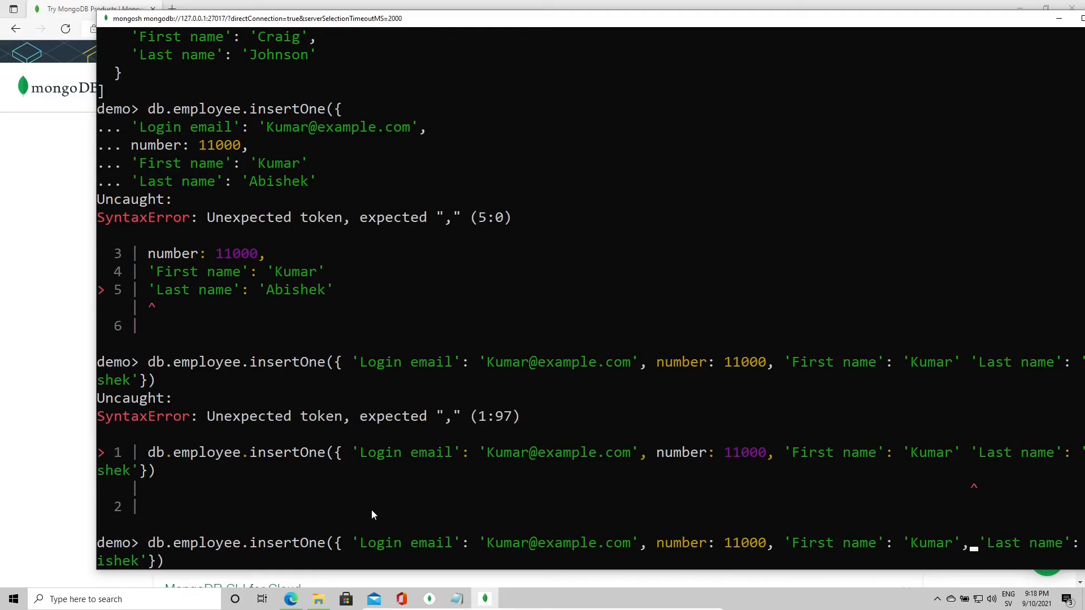
{"action": "key", "text": "Return"}
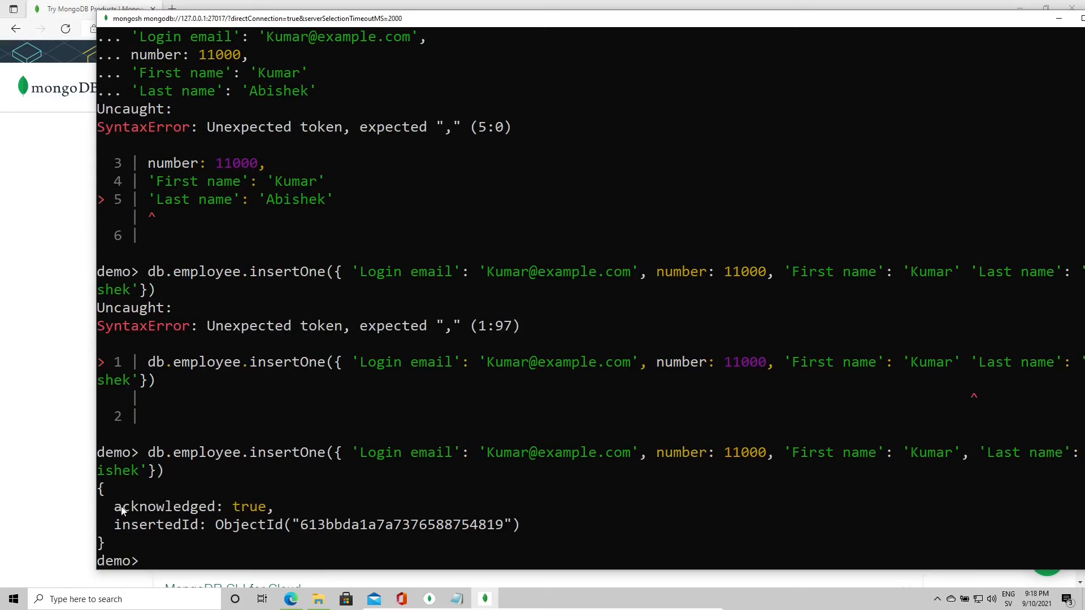
Step: Check the acknowledged: true result and insertedId for the new employee 11000
{"action": "left_click_drag", "start_coordinate": [114, 508], "coordinate": [262, 516]}
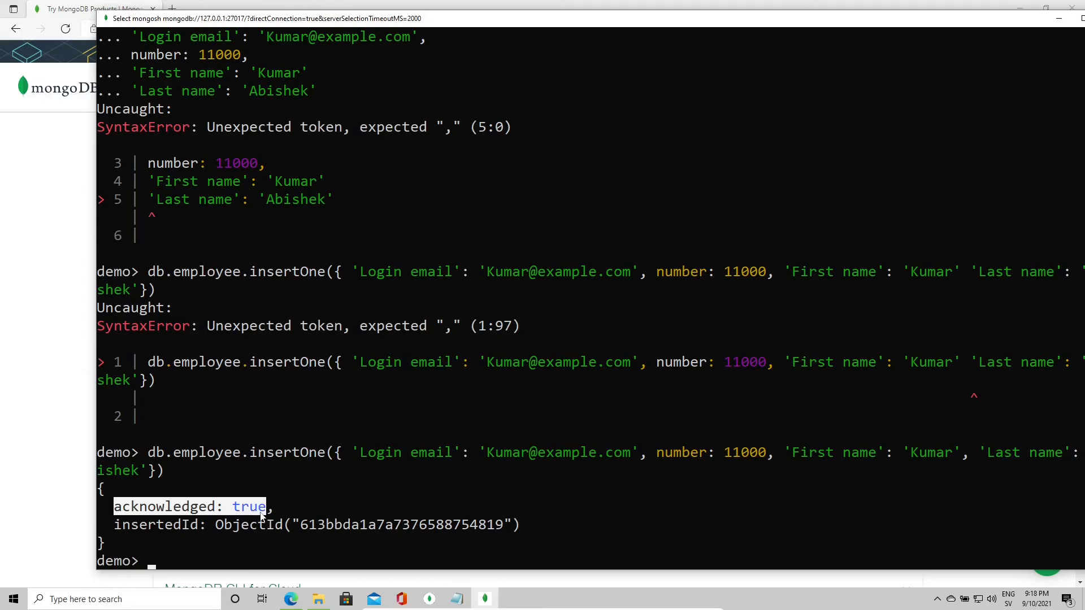
{"action": "left_click_drag", "start_coordinate": [114, 525], "coordinate": [423, 534]}
{"action": "left_click", "coordinate": [317, 524]}
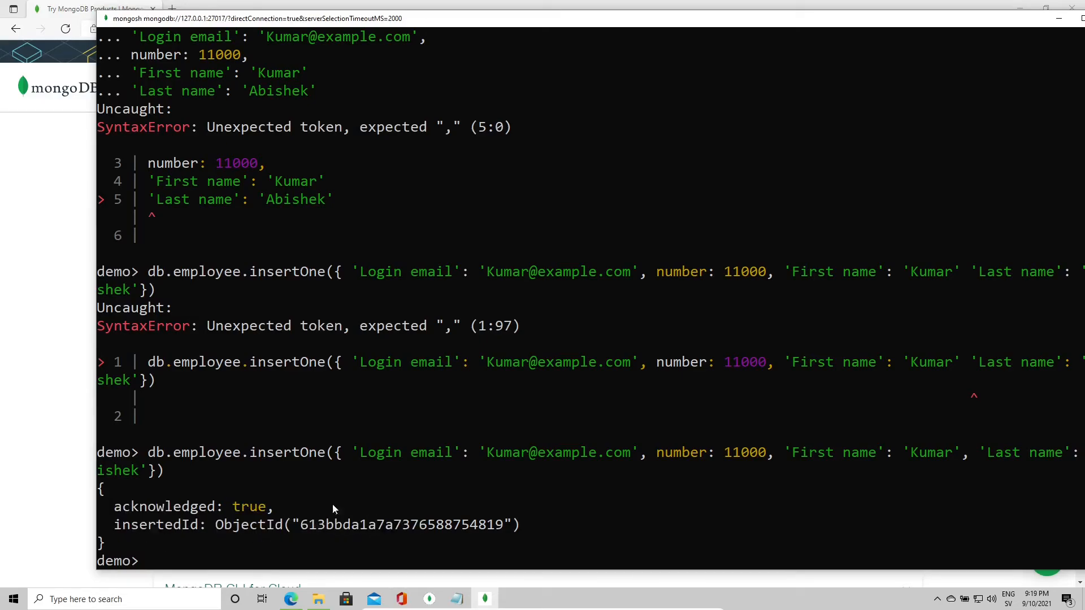
{"action": "left_click", "coordinate": [262, 507]}
{"action": "left_click", "coordinate": [204, 531]}
{"action": "left_click", "coordinate": [152, 559]}
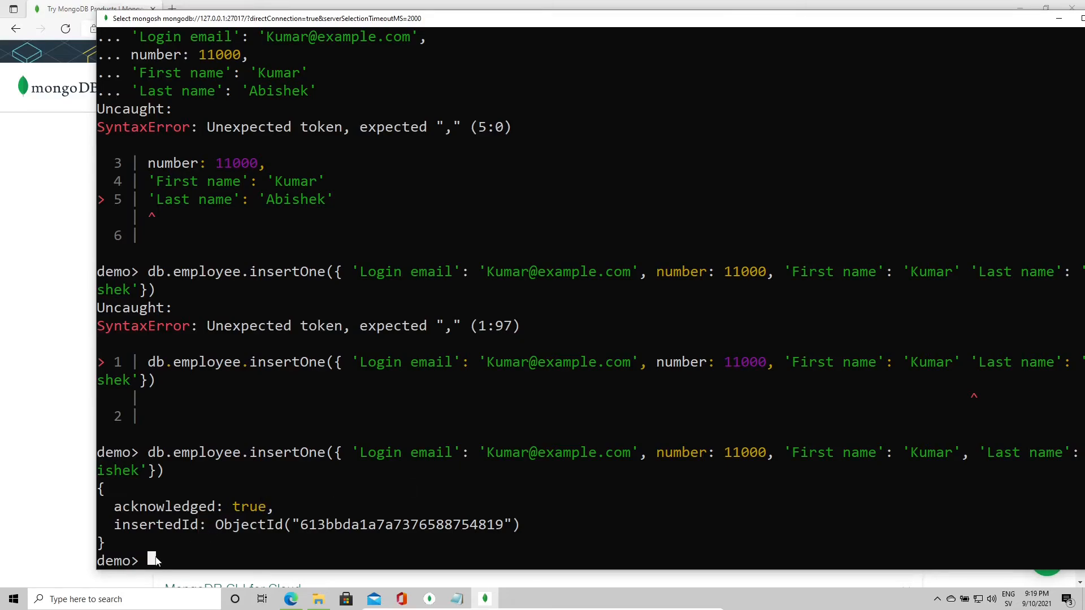
Step: Delete employee 11000 with db.employee.deleteOne({number:11000}), confirming deletedCount: 1
{"action": "type", "text": "db"}
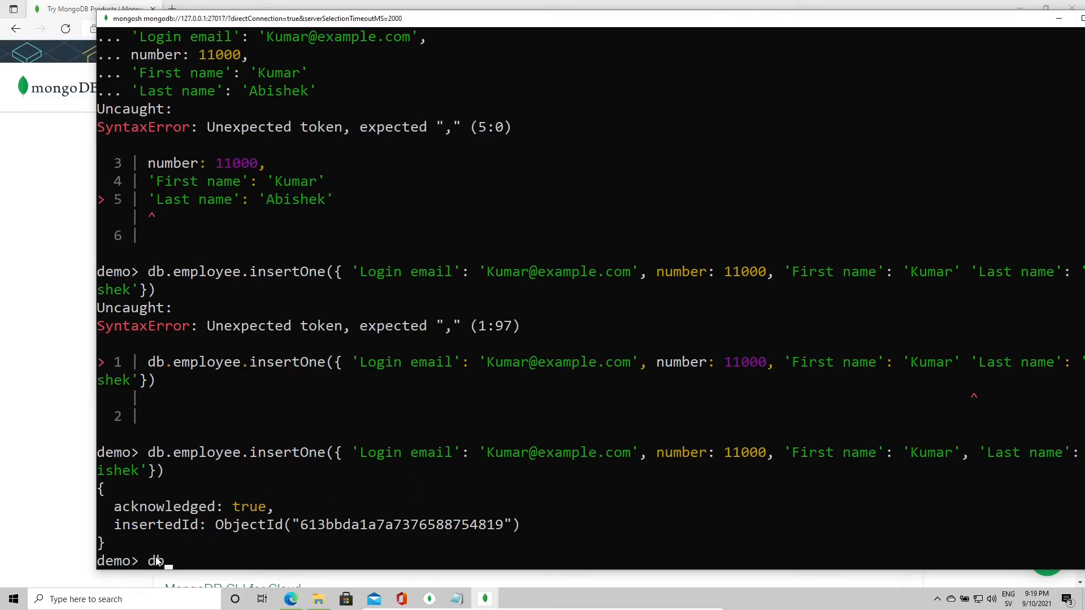
{"action": "type", "text": ".employee"}
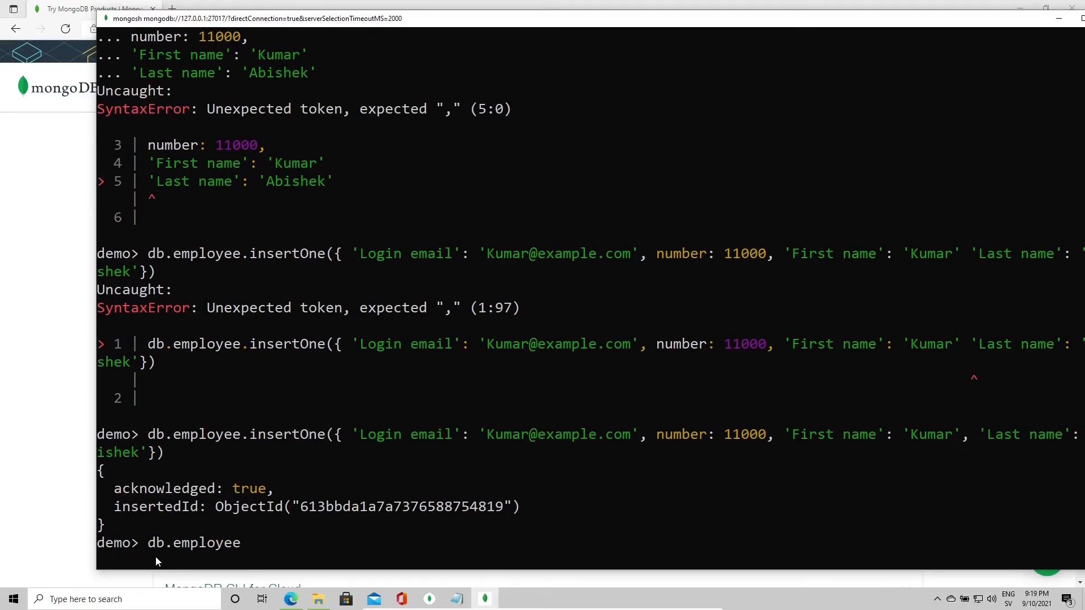
{"action": "type", "text": "."}
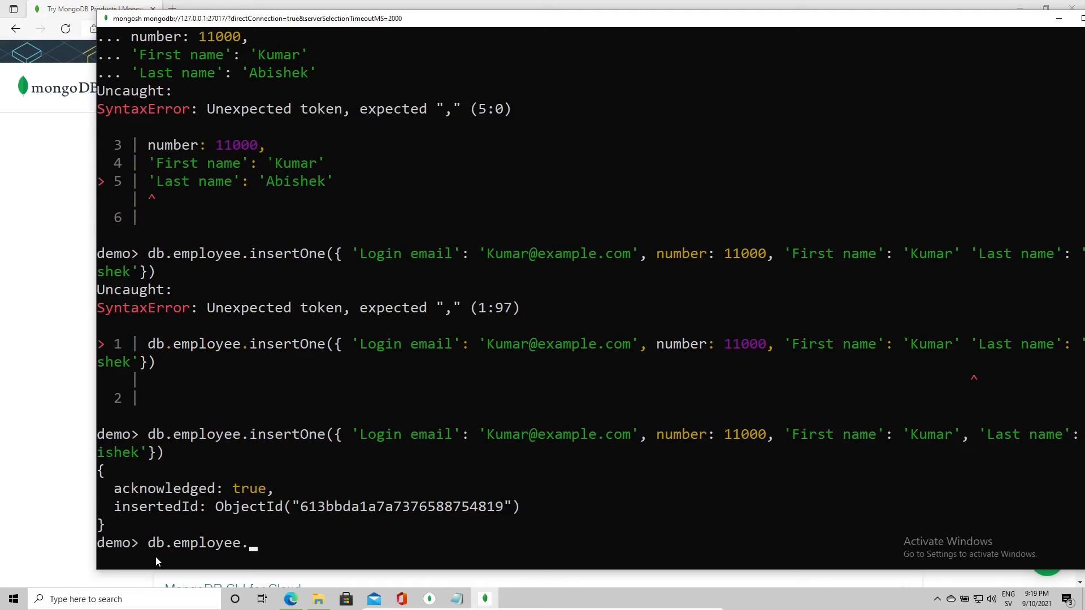
{"action": "type", "text": "deleteOne({"}
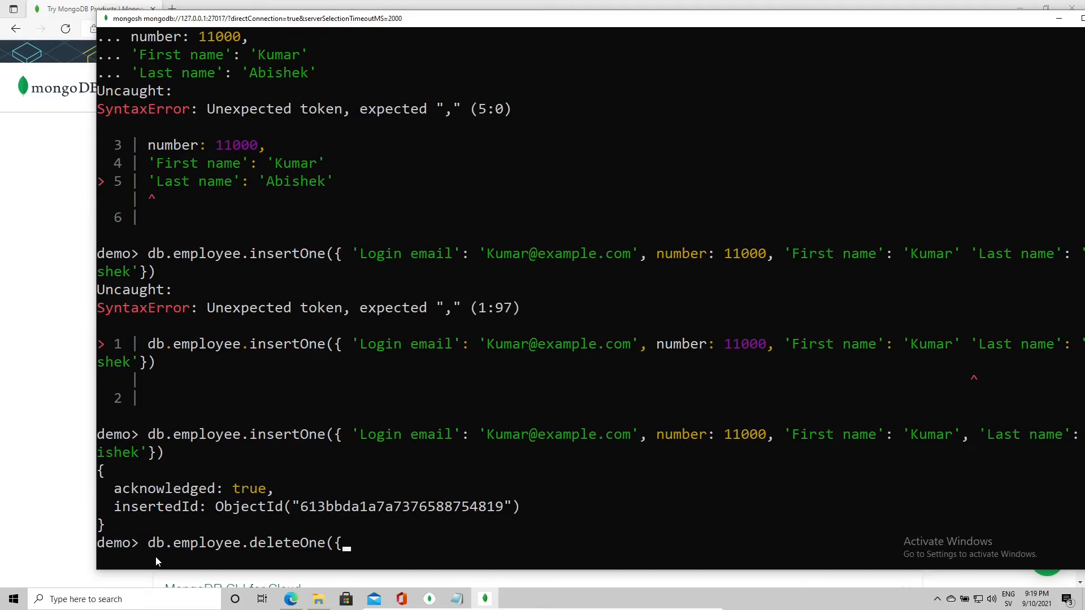
{"action": "type", "text": "number:11000}"}
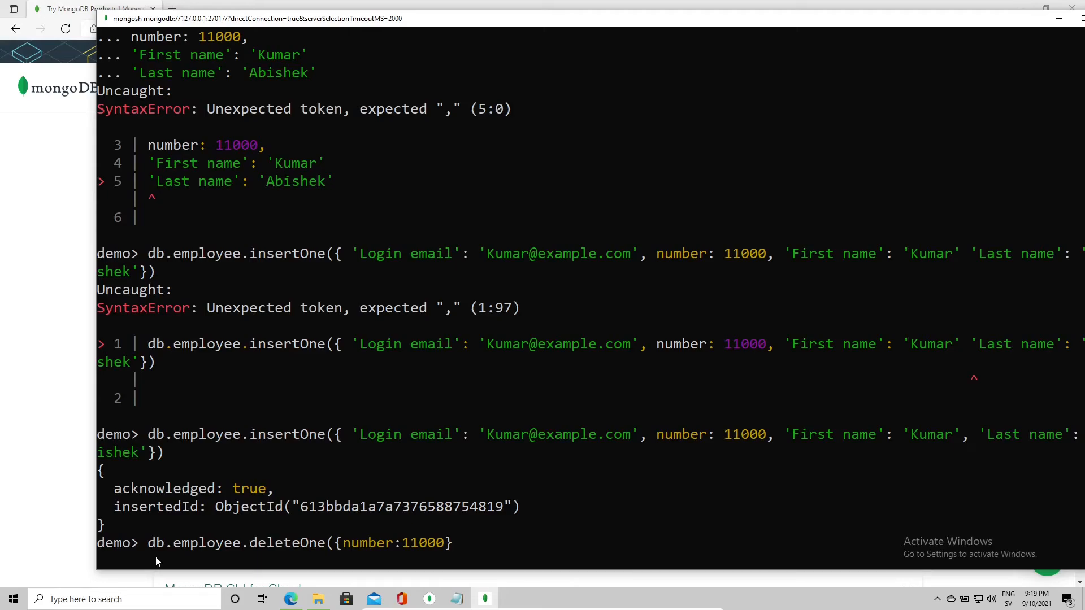
{"action": "type", "text": ")"}
{"action": "key", "text": "Return"}
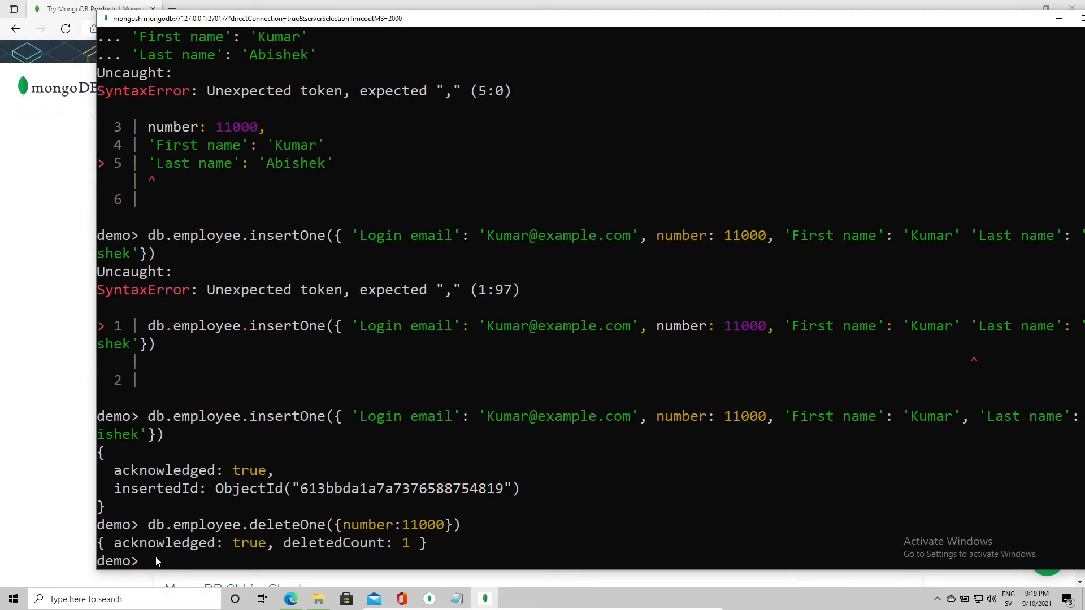
{"action": "double_click", "coordinate": [383, 551]}
{"action": "left_click", "coordinate": [448, 558]}
{"action": "left_click", "coordinate": [406, 544]}
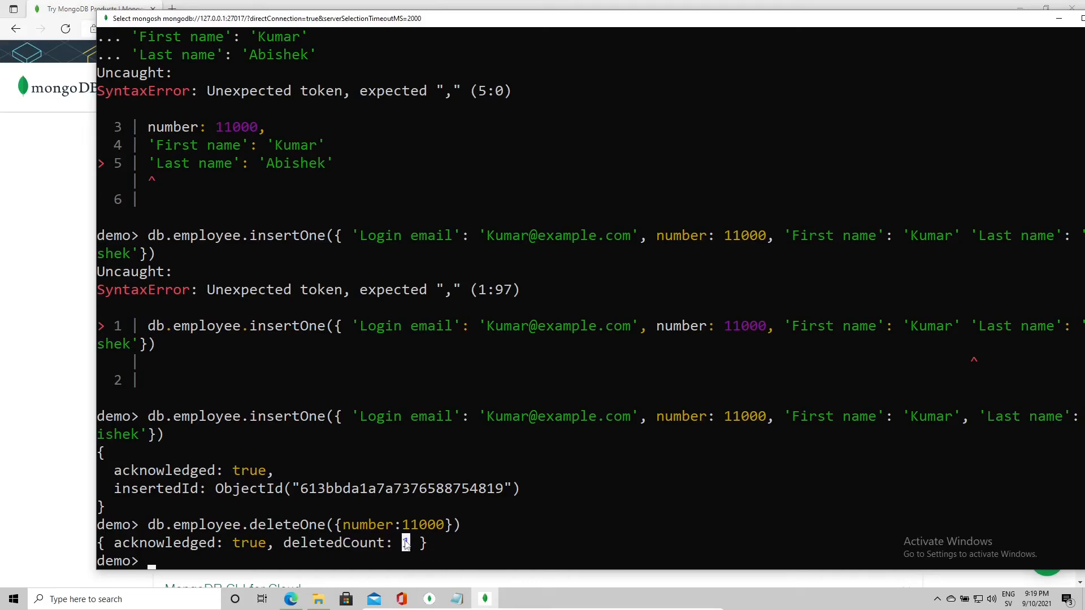
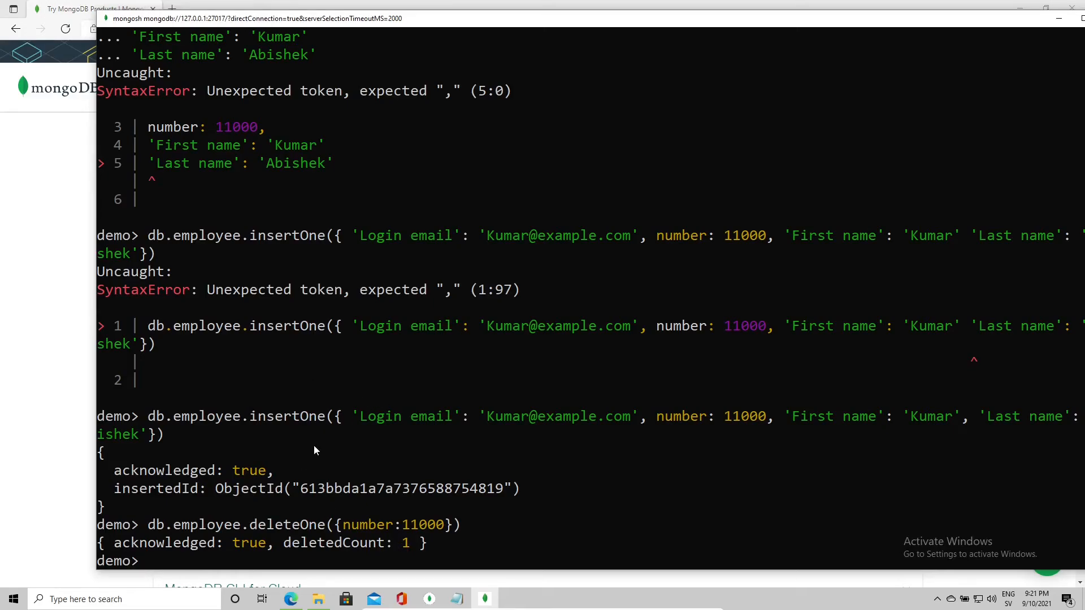
Step: Highlight the deleteOne command in the shell output to point it out
{"action": "left_click_drag", "start_coordinate": [250, 526], "coordinate": [324, 529]}
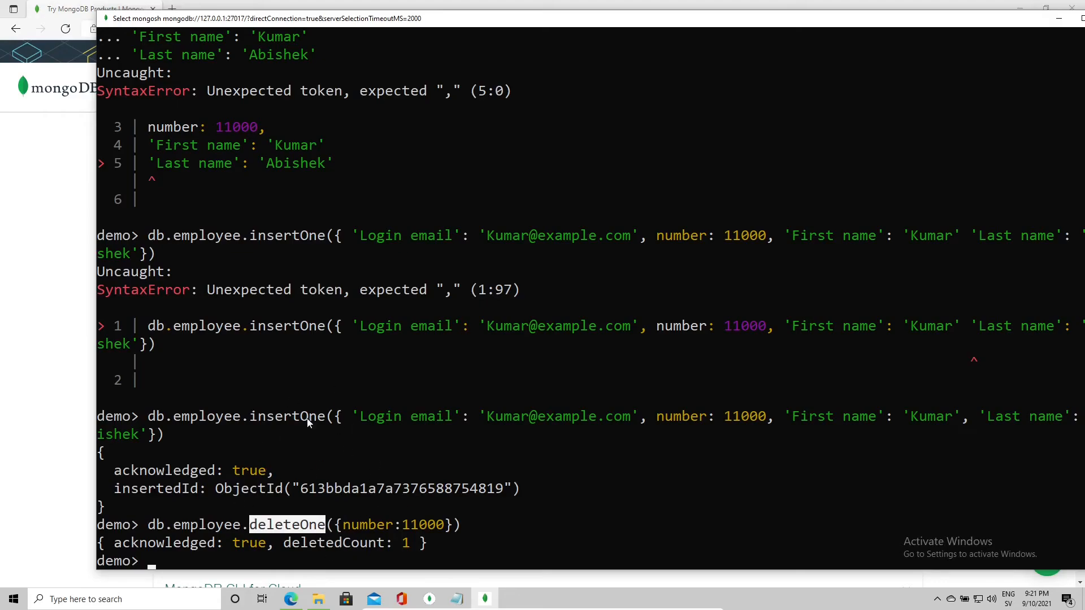
{"action": "left_click", "coordinate": [311, 529]}
{"action": "left_click_drag", "start_coordinate": [250, 527], "coordinate": [319, 531]}
{"action": "left_click", "coordinate": [324, 521]}
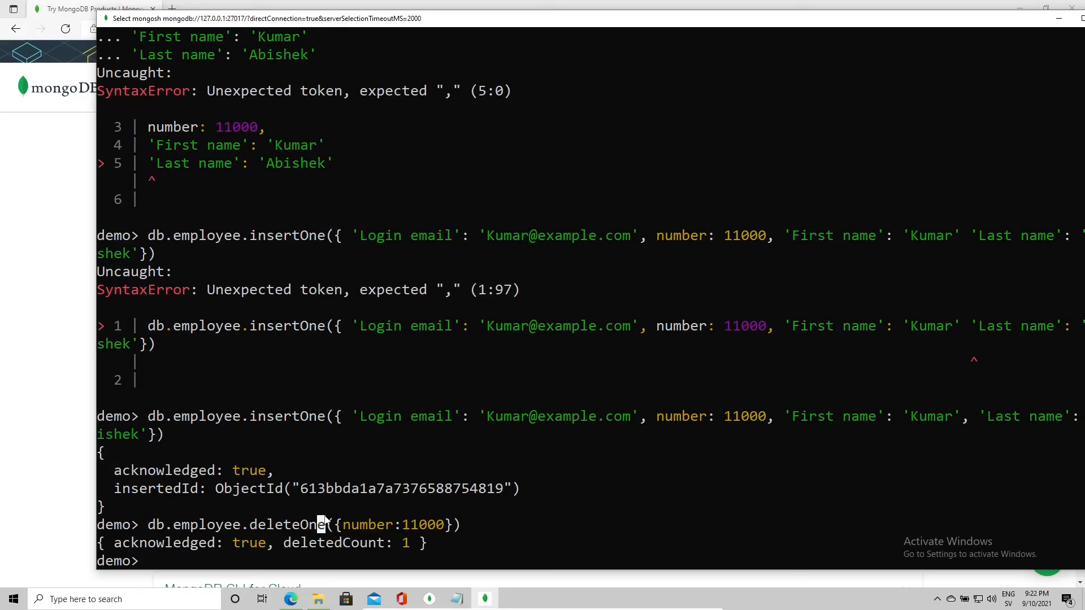
Step: Write a db.employee.insertMany([{},{},{}]) skeleton by editing a typed deleteMany line
{"action": "type", "text": "db.employee"}
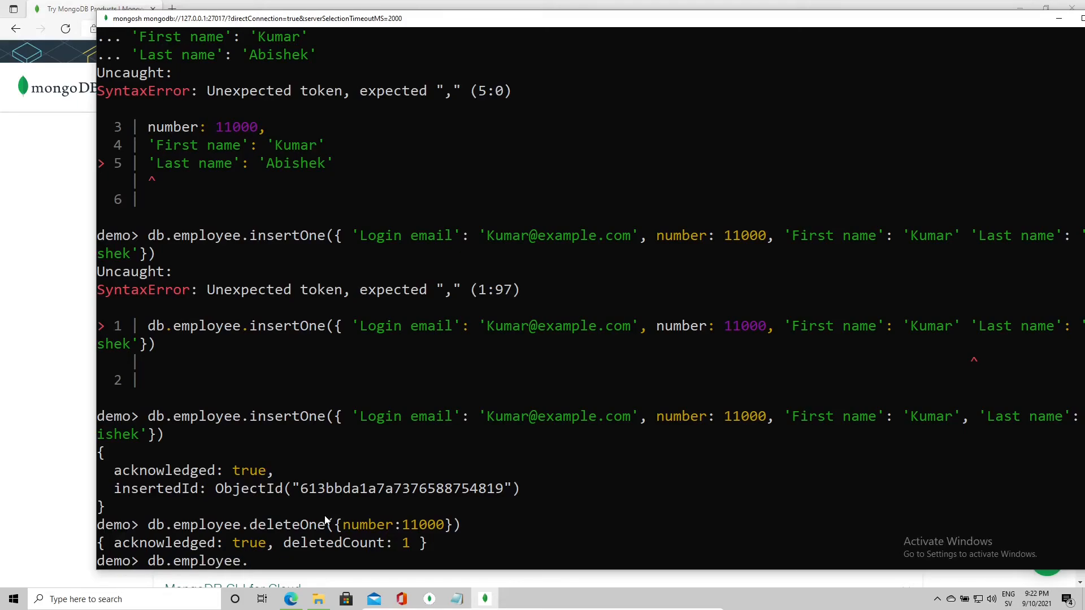
{"action": "type", "text": ".deleteMany"}
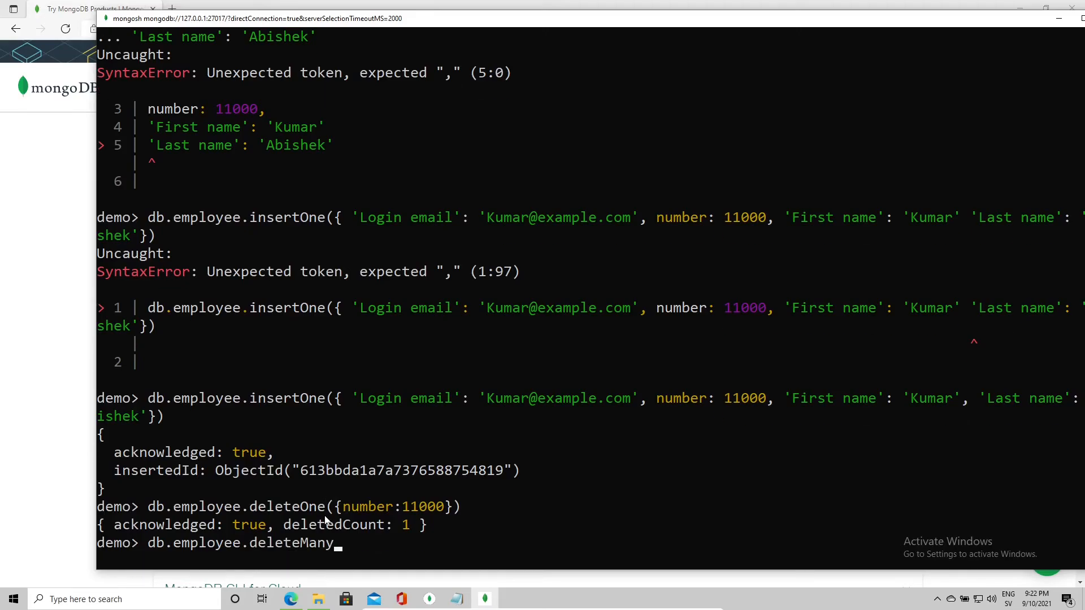
{"action": "type", "text": "([{},{},{}"}
{"action": "type", "text": "])"}
{"action": "key", "text": "Left"}
{"action": "key", "text": "Left"}
{"action": "key", "text": "Left"}
{"action": "key", "text": "Left"}
{"action": "key", "text": "Left"}
{"action": "key", "text": "Left"}
{"action": "key", "text": "Left"}
{"action": "key", "text": "Left"}
{"action": "key", "text": "Left"}
{"action": "key", "text": "Left"}
{"action": "key", "text": "Left"}
{"action": "key", "text": "Left"}
{"action": "key", "text": "Left"}
{"action": "key", "text": "Left"}
{"action": "key", "text": "Left"}
{"action": "key", "text": "Left"}
{"action": "key", "text": "BackSpace"}
{"action": "key", "text": "BackSpace"}
{"action": "key", "text": "BackSpace"}
{"action": "key", "text": "BackSpace"}
{"action": "key", "text": "BackSpace"}
{"action": "key", "text": "BackSpace"}
{"action": "type", "text": "nsert"}
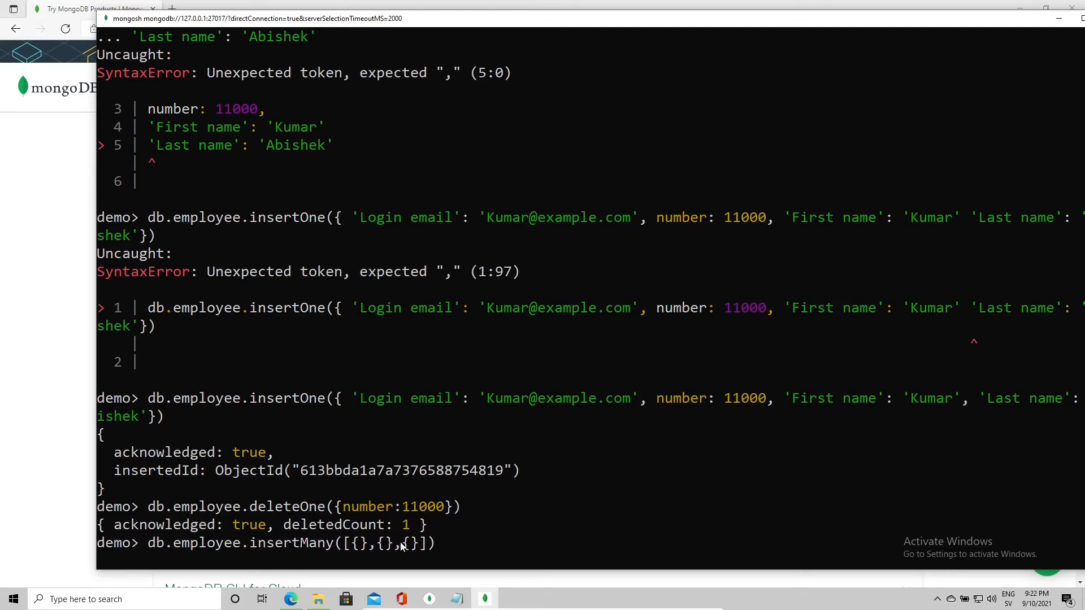
Step: Walk through the three empty documents, discard the line unrun, then start db.employee.updateOne
{"action": "key", "text": "Right"}
{"action": "key", "text": "Right"}
{"action": "key", "text": "Right"}
{"action": "key", "text": "Right"}
{"action": "key", "text": "Right"}
{"action": "key", "text": "Right"}
{"action": "key", "text": "Right"}
{"action": "key", "text": "Right"}
{"action": "key", "text": "Right"}
{"action": "key", "text": "Right"}
{"action": "key", "text": "Right"}
{"action": "key", "text": "Right"}
{"action": "key", "text": "Right"}
{"action": "key", "text": "Right"}
{"action": "key", "text": "Left"}
{"action": "key", "text": "Left"}
{"action": "key", "text": "Left"}
{"action": "key", "text": "Left"}
{"action": "key", "text": "Left"}
{"action": "key", "text": "Left"}
{"action": "key", "text": "Left"}
{"action": "key", "text": "Left"}
{"action": "key", "text": "Left"}
{"action": "key", "text": "Left"}
{"action": "key", "text": "End"}
{"action": "key", "text": "Left"}
{"action": "key", "text": "Left"}
{"action": "key", "text": "Left"}
{"action": "key", "text": "Right"}
{"action": "key", "text": "Right"}
{"action": "key", "text": "Right"}
{"action": "key", "text": "Right"}
{"action": "key", "text": "Left"}
{"action": "key", "text": "Left"}
{"action": "key", "text": "Left"}
{"action": "key", "text": "Left"}
{"action": "key", "text": "Left"}
{"action": "key", "text": "Left"}
{"action": "key", "text": "Left"}
{"action": "key", "text": "Left"}
{"action": "key", "text": "Left"}
{"action": "key", "text": "Left"}
{"action": "key", "text": "Left"}
{"action": "key", "text": "Left"}
{"action": "key", "text": "Left"}
{"action": "key", "text": "Left"}
{"action": "key", "text": "Left"}
{"action": "key", "text": "ctrl+c"}
{"action": "left_click", "coordinate": [252, 431]}
{"action": "type", "text": "db.employee"}
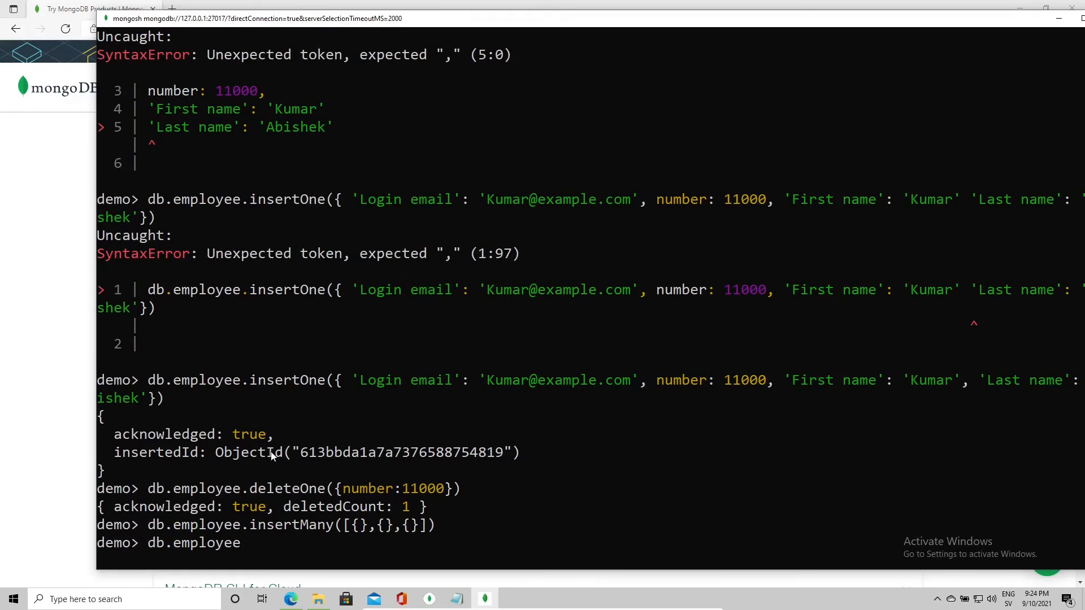
{"action": "type", "text": ".updateOne"}
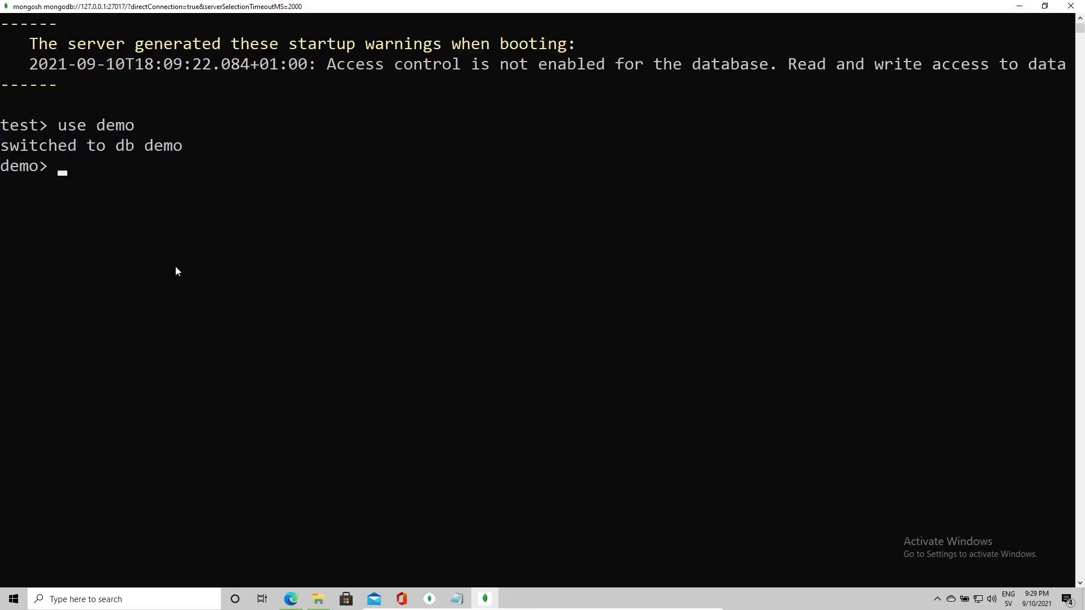
Step: Start db.employee.updateOne( with the filter { number: 4081}, on its own line
{"action": "left_click", "coordinate": [254, 184]}
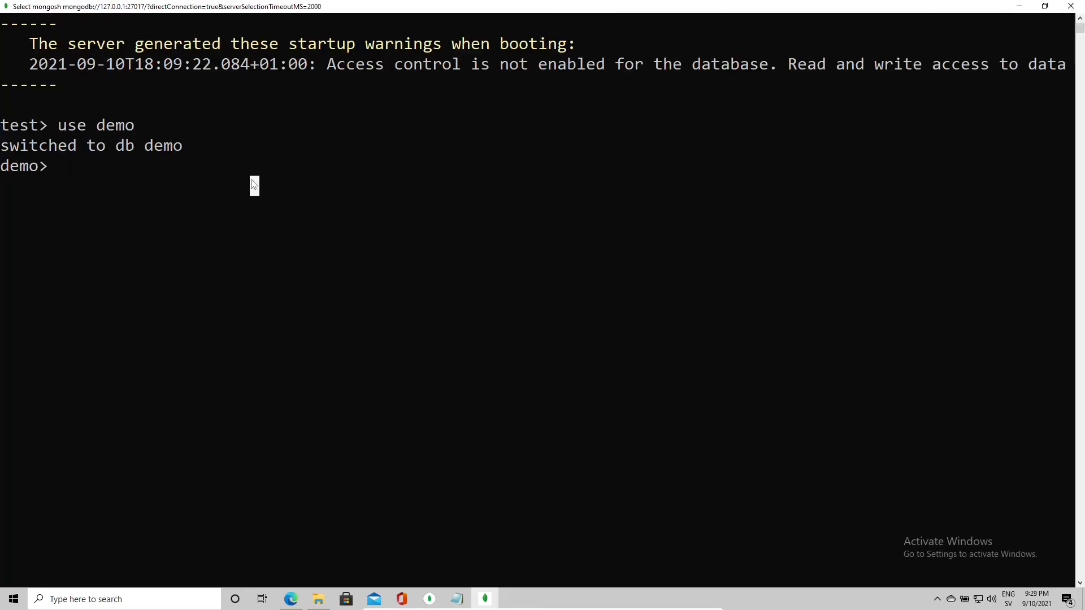
{"action": "type", "text": "db."}
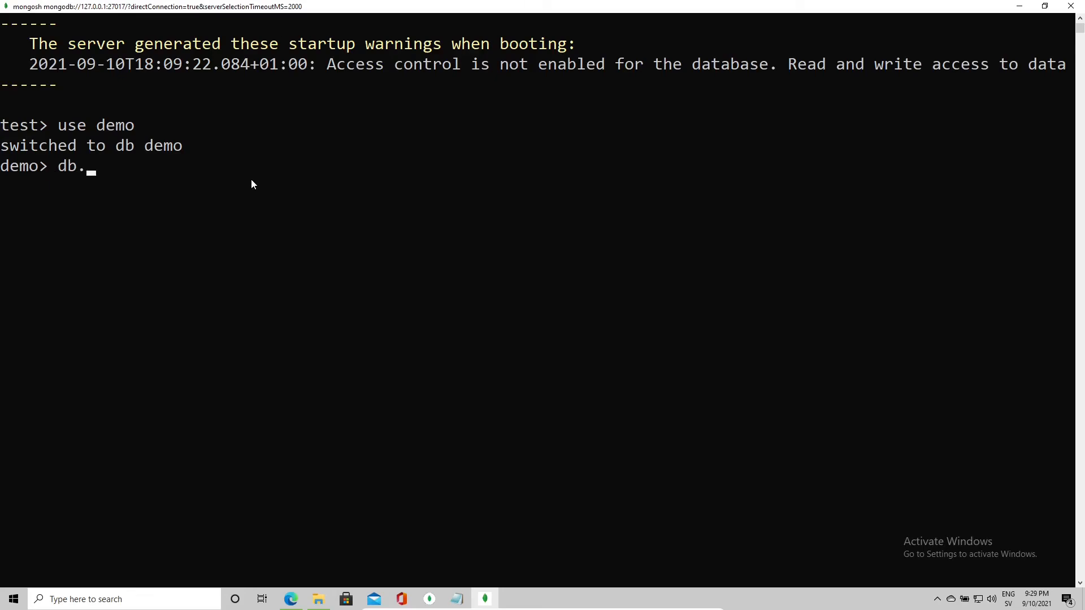
{"action": "type", "text": "employe"}
{"action": "key", "text": "BackSpace"}
{"action": "key", "text": "BackSpace"}
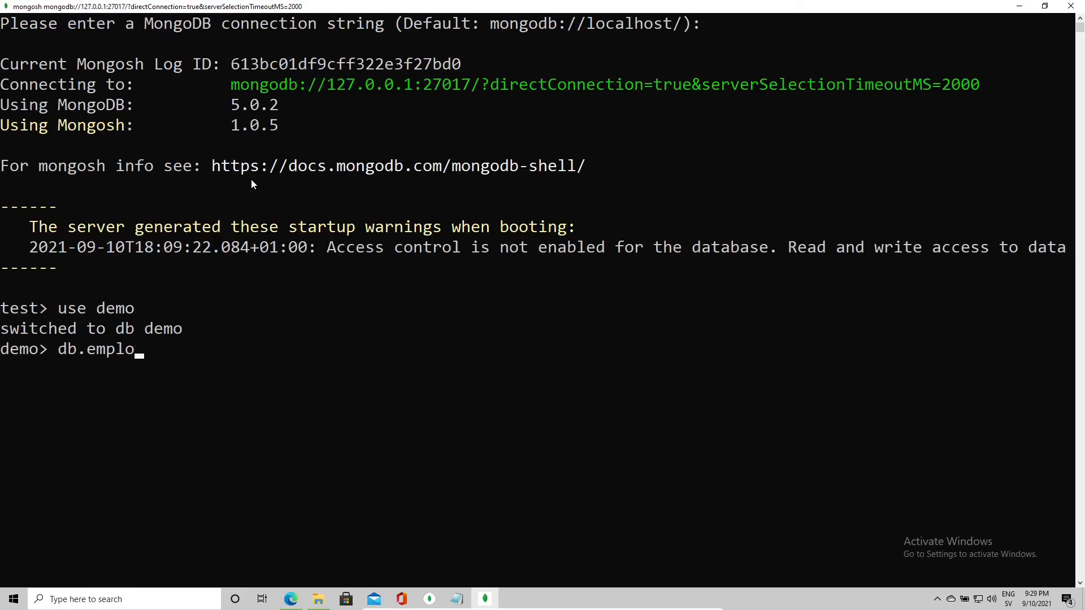
{"action": "type", "text": "yee.updateOne("}
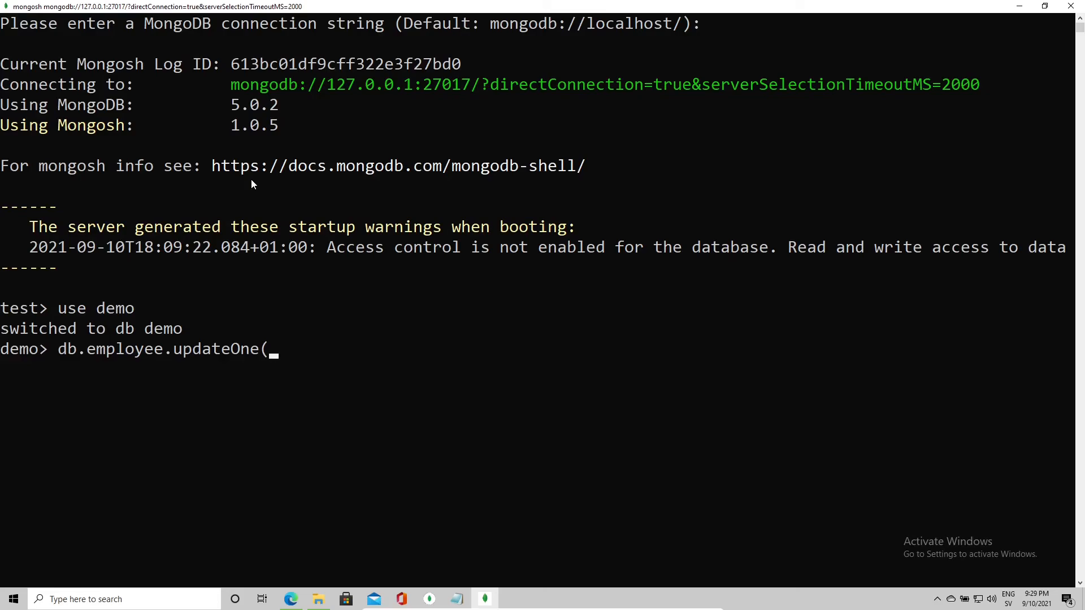
{"action": "key", "text": "Return"}
{"action": "type", "text": "{ number: 40"}
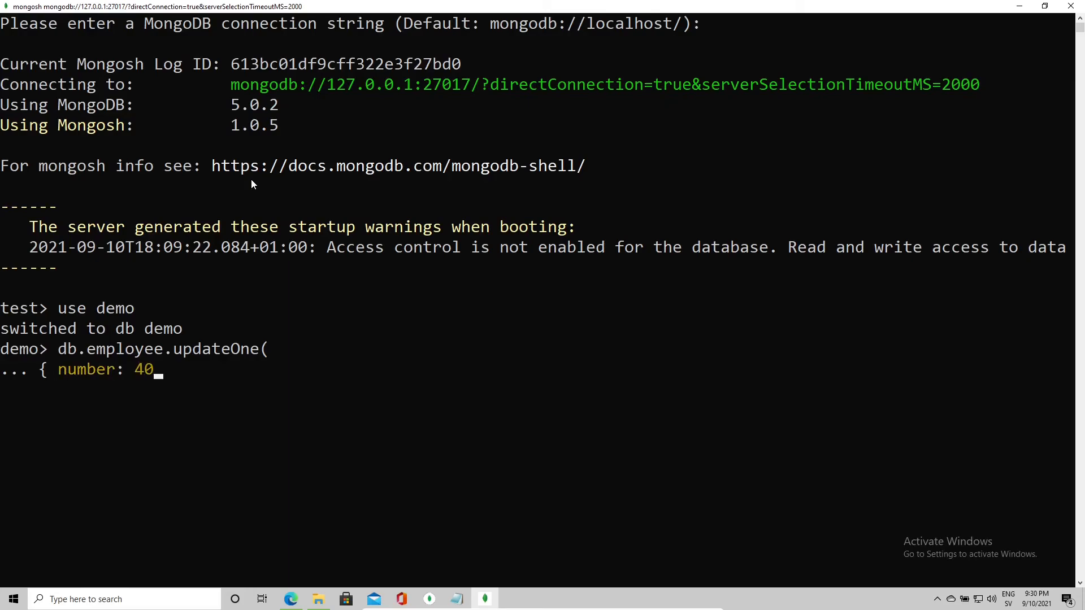
{"action": "type", "text": "81},"}
{"action": "key", "text": "Return"}
Step: Begin the update document {$set: { "Login email": on a new line
{"action": "type", "text": "{"}
{"action": "type", "text": "$set"}
{"action": "type", "text": ": "}
{"action": "type", "text": "{"}
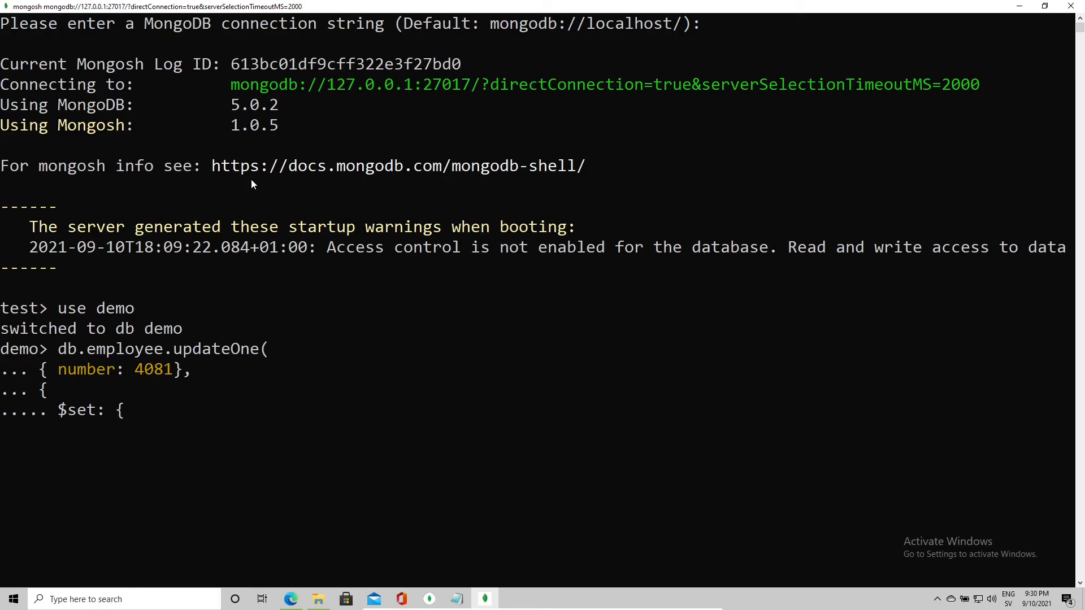
{"action": "type", "text": " \"Email"}
{"action": "left_click", "coordinate": [262, 410]}
{"action": "key", "text": "Escape"}
{"action": "key", "text": "BackSpace"}
{"action": "key", "text": "BackSpace"}
{"action": "key", "text": "BackSpace"}
{"action": "key", "text": "BackSpace"}
{"action": "key", "text": "BackSpace"}
{"action": "type", "text": "Login Email"}
{"action": "key", "text": "BackSpace"}
{"action": "key", "text": "BackSpace"}
{"action": "key", "text": "BackSpace"}
{"action": "key", "text": "BackSpace"}
{"action": "key", "text": "BackSpace"}
{"action": "type", "text": "email\":"}
Step: Check employee 4081's document and name in Compass, then return to mongosh
{"action": "key", "text": "alt+Tab"}
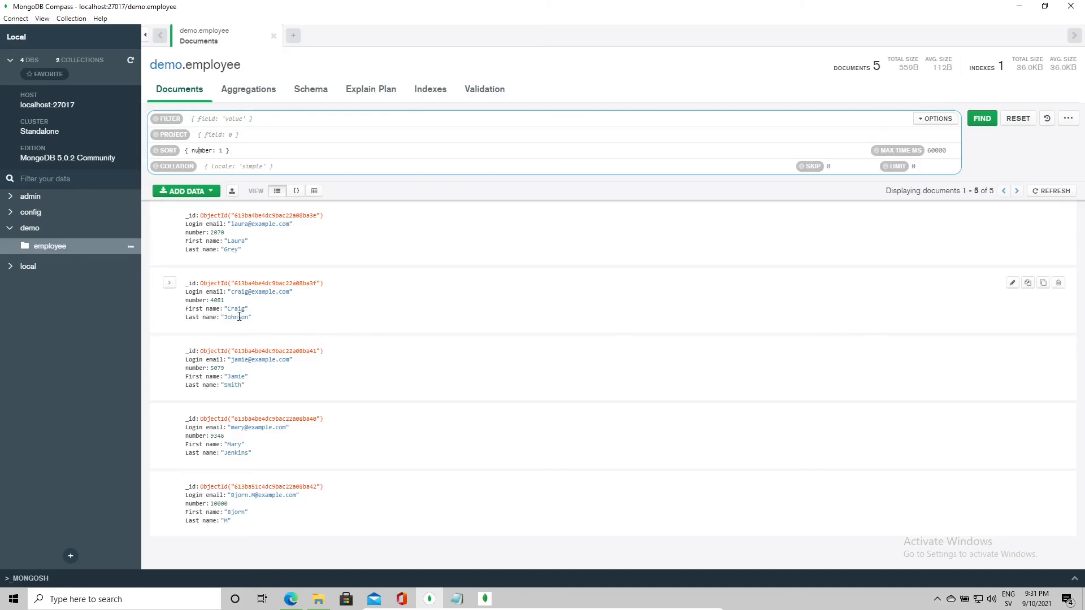
{"action": "double_click", "coordinate": [236, 311]}
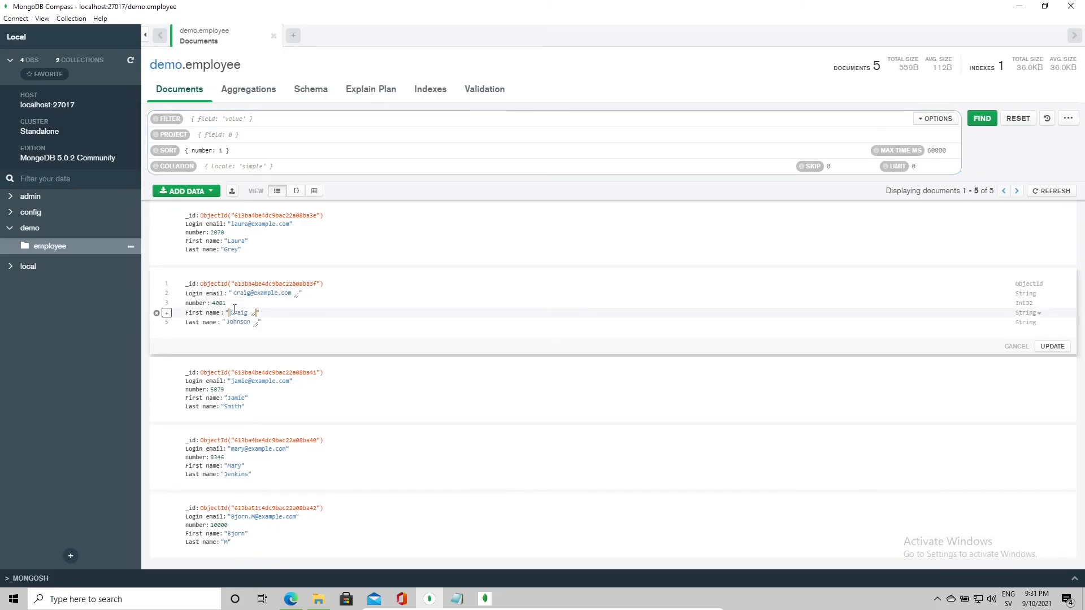
{"action": "double_click", "coordinate": [234, 311]}
{"action": "key", "text": "alt+Tab"}
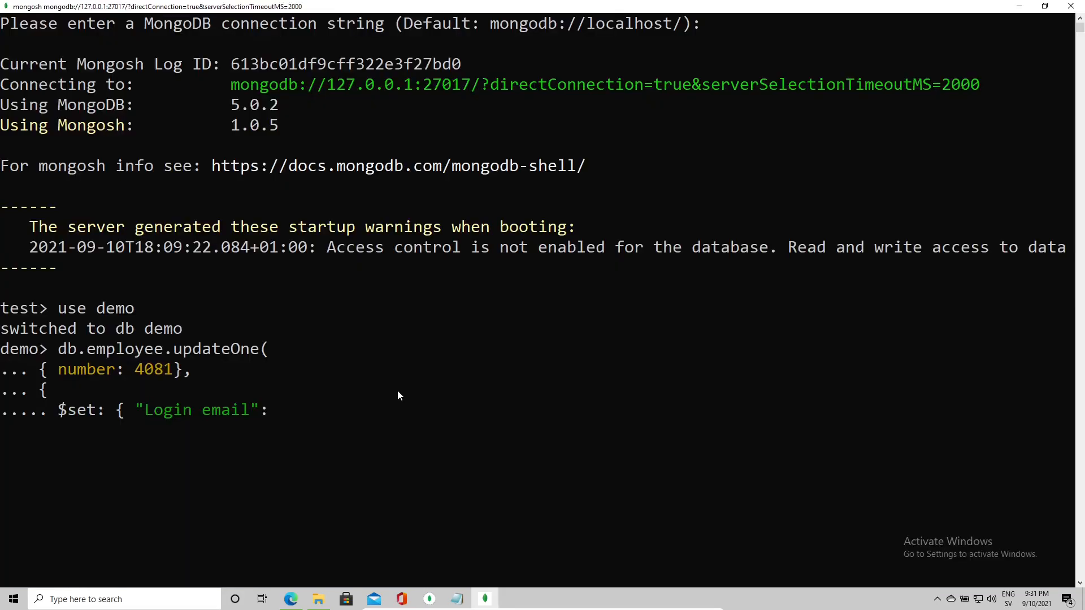
{"action": "left_click", "coordinate": [396, 392]}
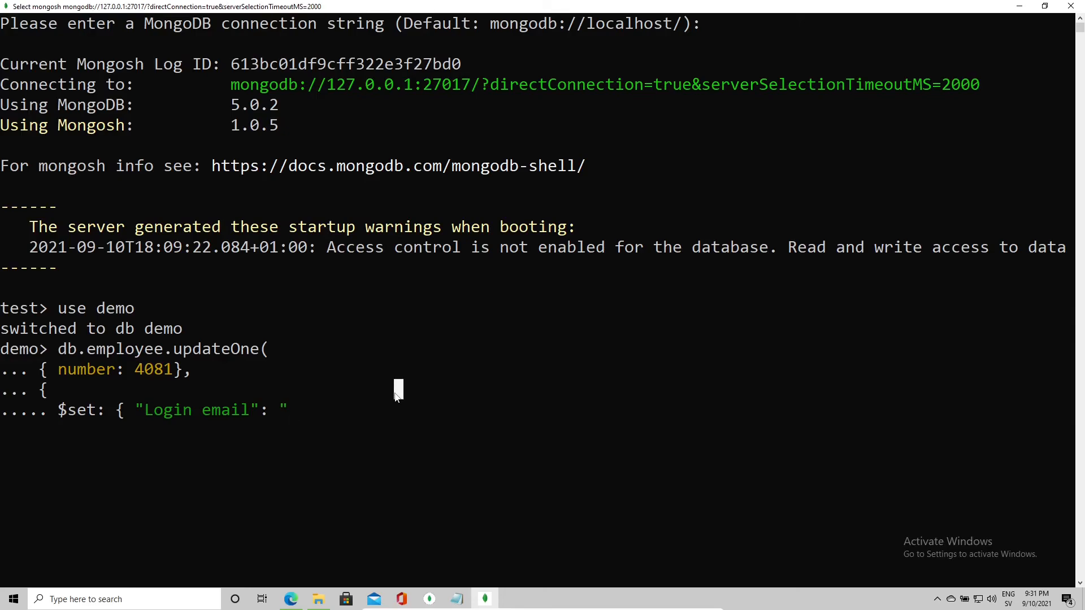
{"action": "type", "text": "r"}
{"action": "key", "text": "BackSpace"}
{"action": "type", "text": "C"}
{"action": "key", "text": "BackSpace"}
{"action": "type", "text": "Craig."}
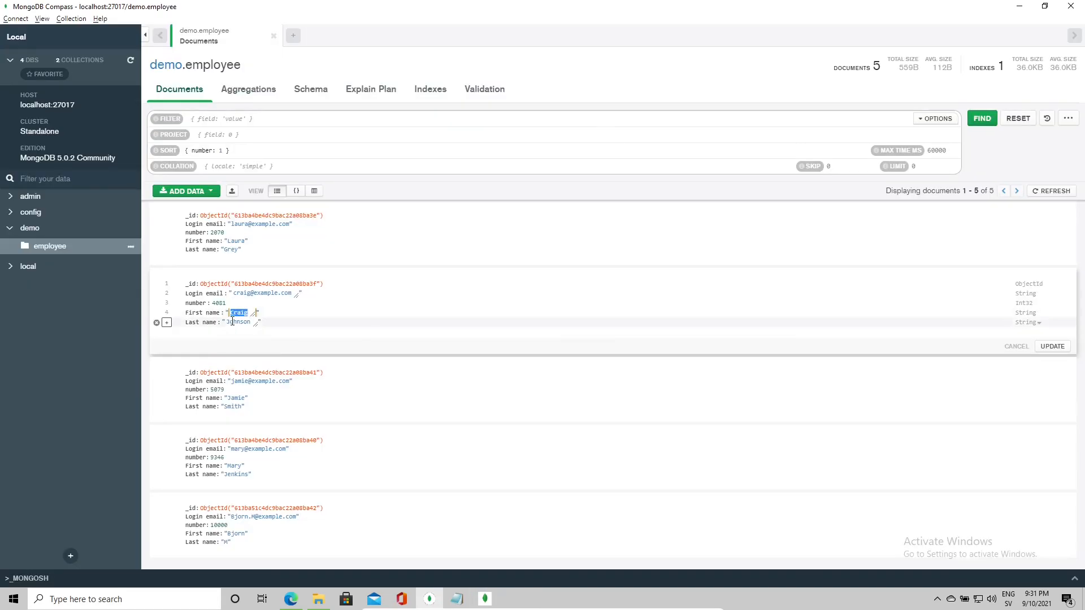
{"action": "double_click", "coordinate": [232, 320]}
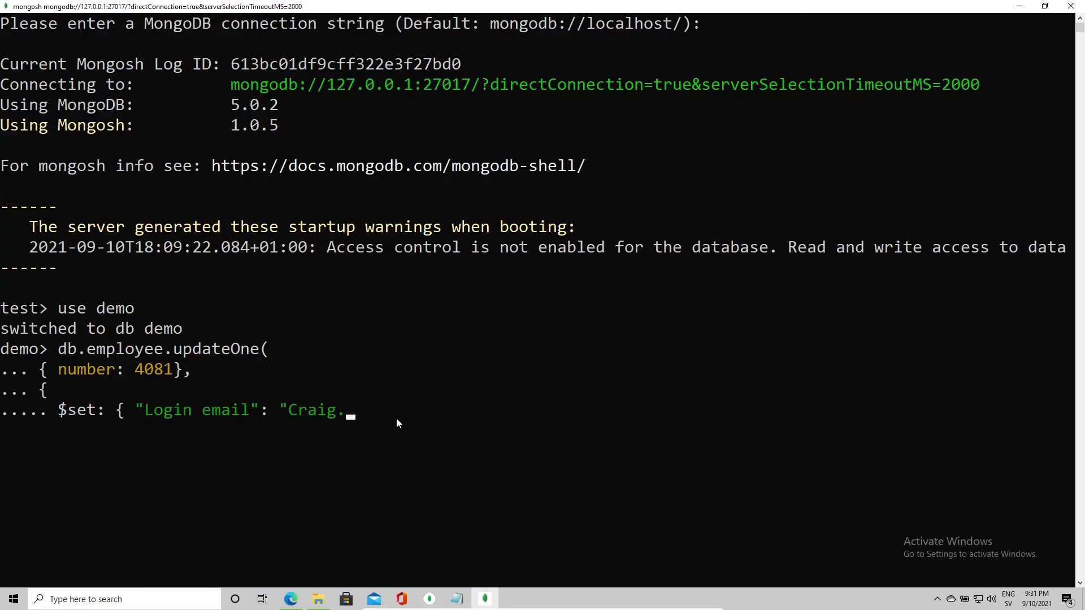
{"action": "right_click", "coordinate": [371, 8]}
{"action": "mouse_move", "coordinate": [421, 102]}
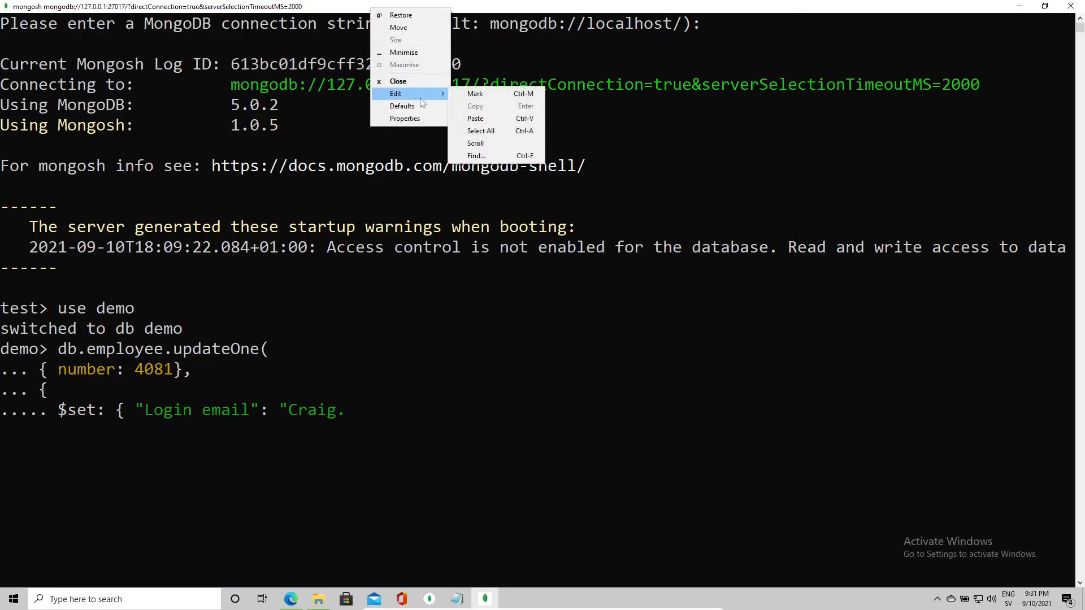
{"action": "left_click", "coordinate": [499, 119]}
{"action": "type", "text": "@"}
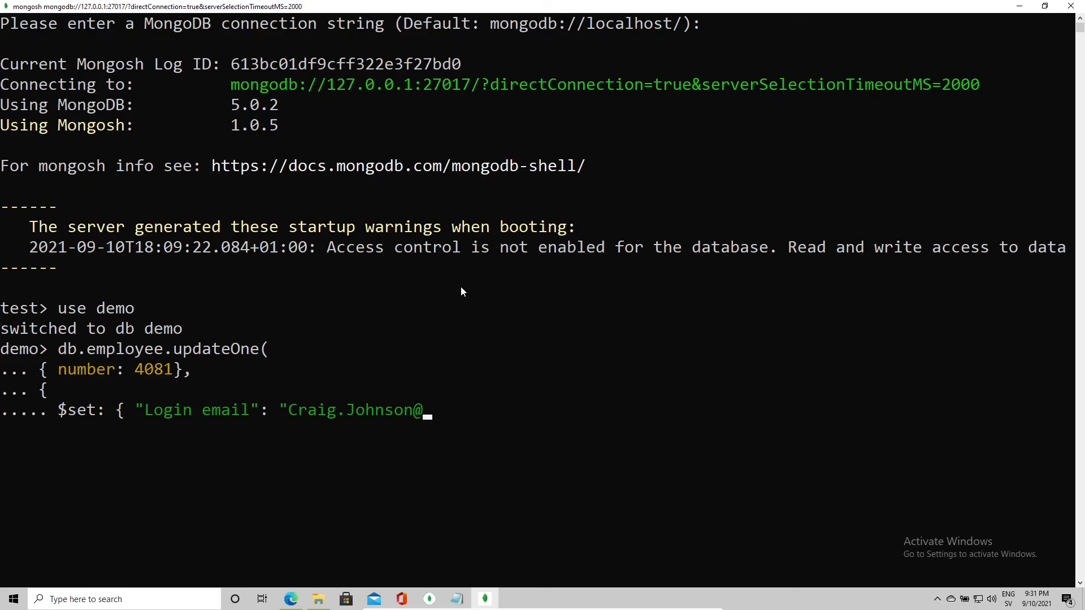
{"action": "type", "text": "example.com\""}
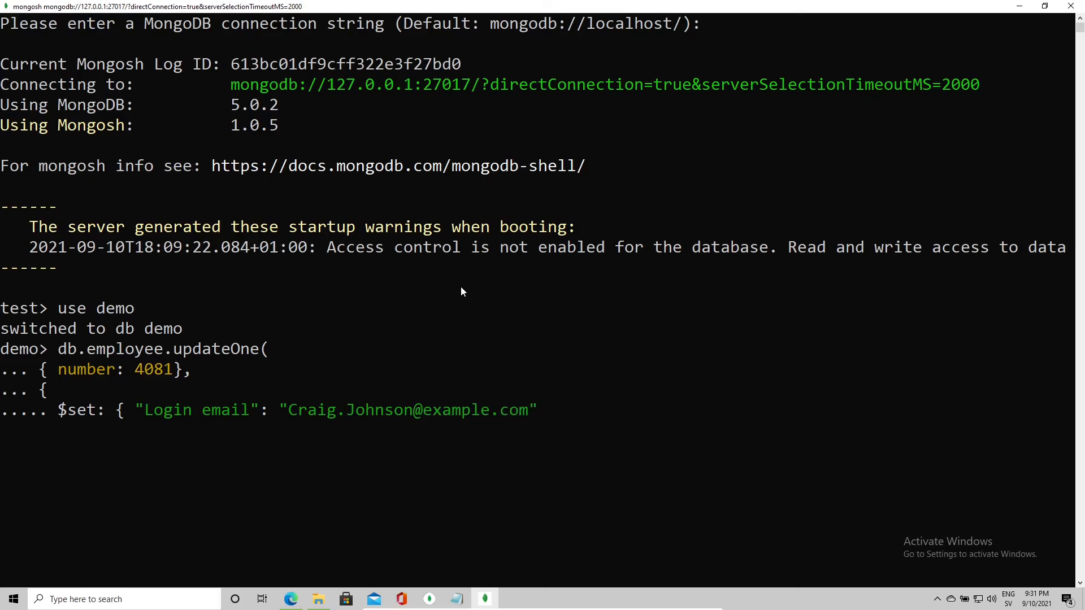
{"action": "type", "text": "}}"}
Step: Close the updateOne command and run it, getting matchedCount 1 and modifiedCount 1
{"action": "key", "text": "Return"}
{"action": "type", "text": ")"}
{"action": "key", "text": "Return"}
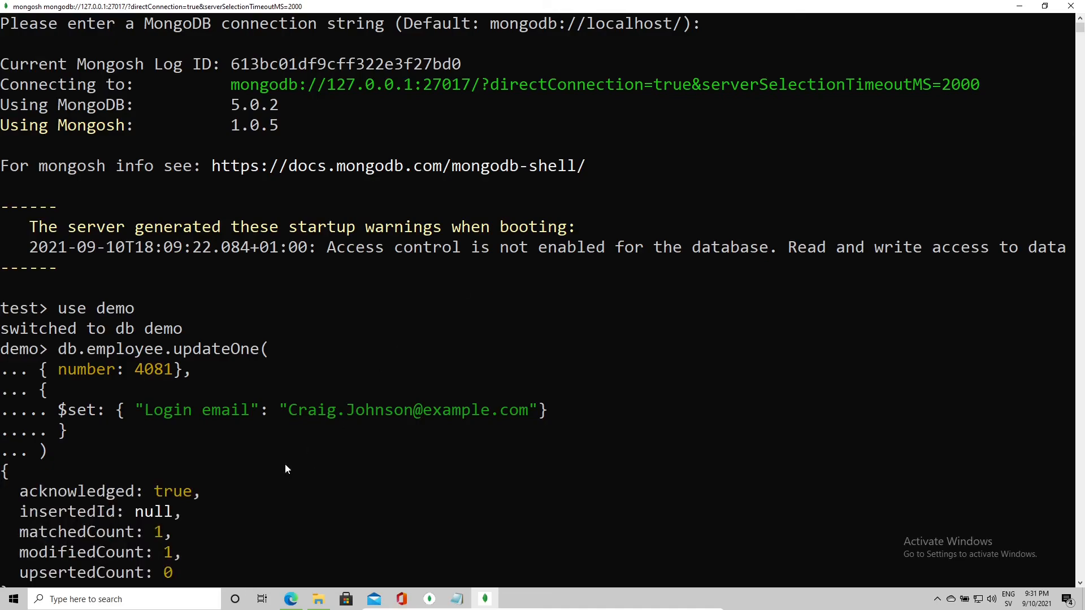
{"action": "left_click_drag", "start_coordinate": [20, 372], "coordinate": [77, 370]}
{"action": "left_click_drag", "start_coordinate": [149, 354], "coordinate": [188, 374]}
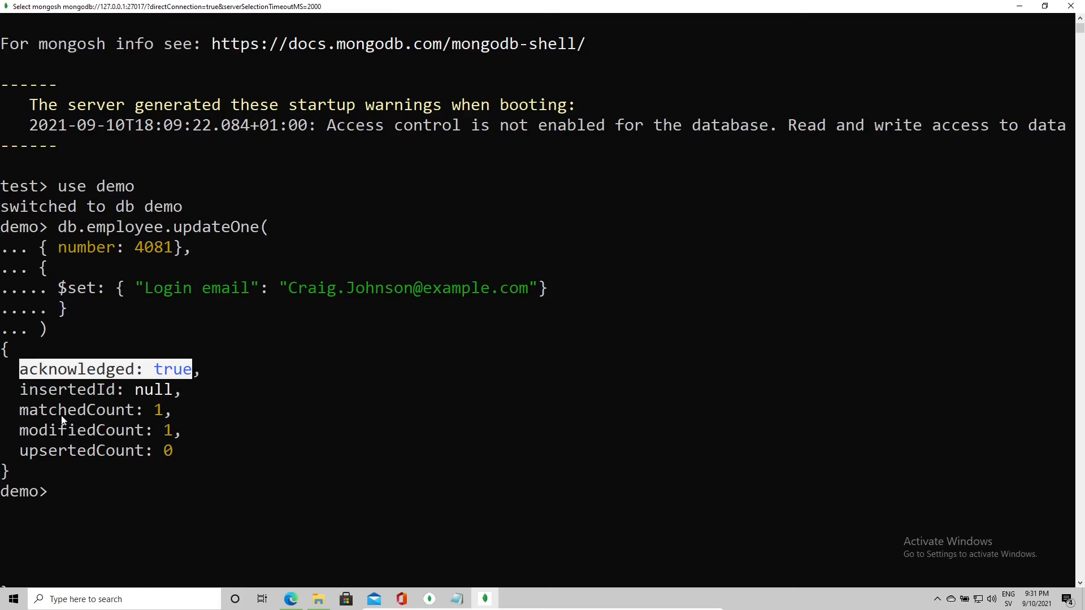
{"action": "left_click_drag", "start_coordinate": [12, 390], "coordinate": [172, 390]}
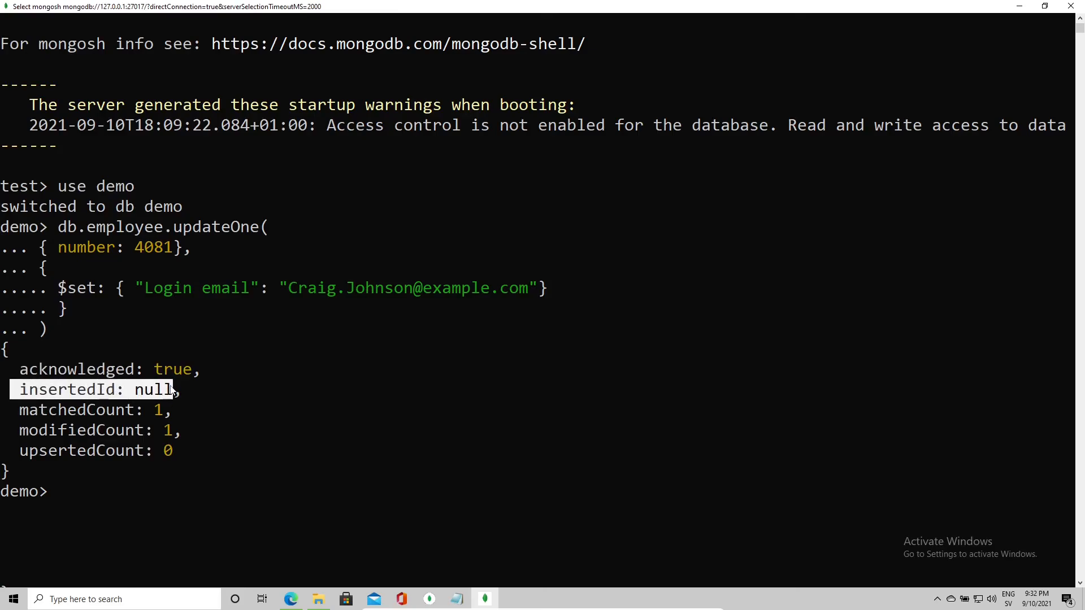
{"action": "left_click_drag", "start_coordinate": [23, 407], "coordinate": [158, 410]}
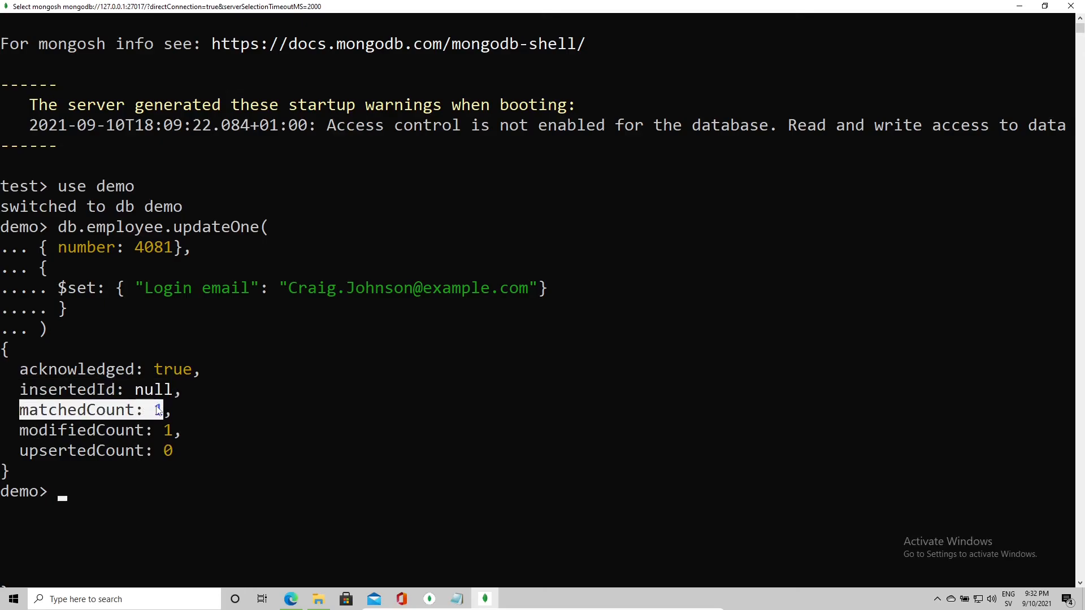
{"action": "left_click", "coordinate": [43, 249]}
{"action": "left_click_drag", "start_coordinate": [43, 248], "coordinate": [182, 248]}
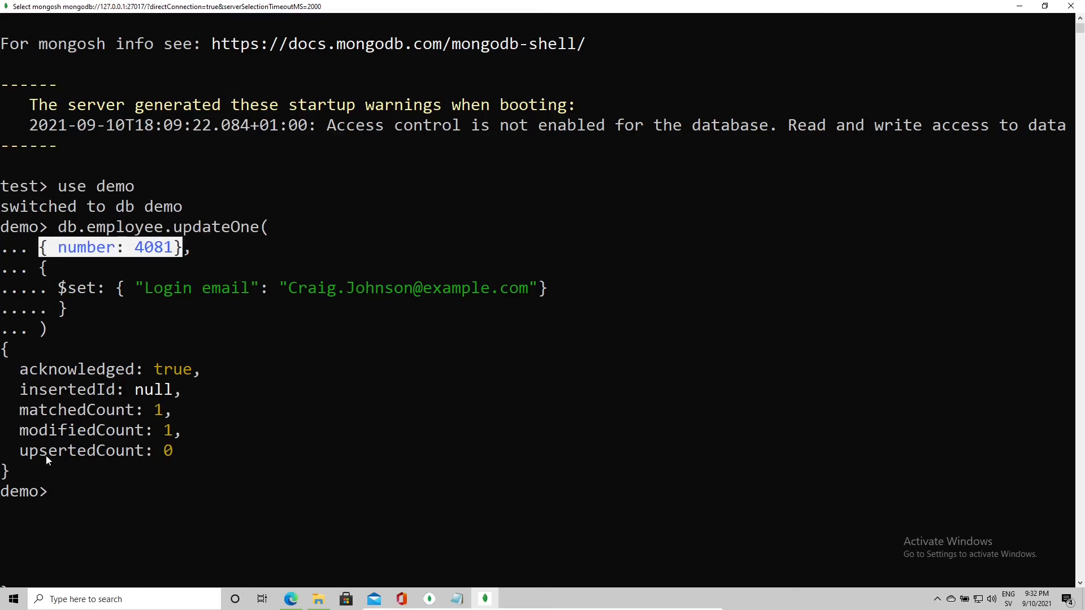
{"action": "left_click_drag", "start_coordinate": [19, 433], "coordinate": [172, 433]}
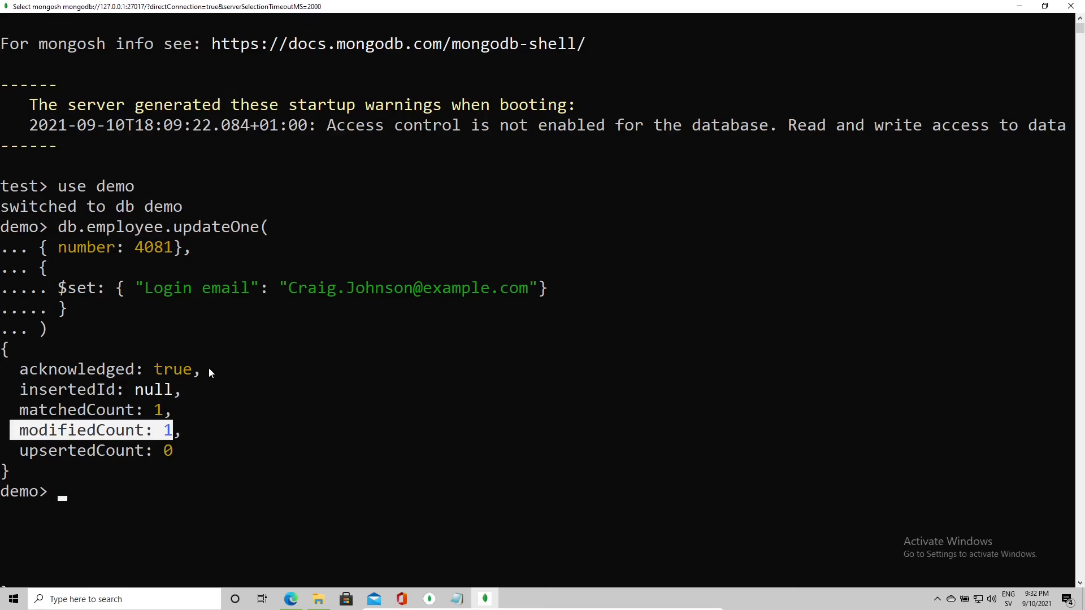
{"action": "key", "text": "alt+Tab"}
{"action": "key", "text": "alt+Tab"}
{"action": "left_click", "coordinate": [177, 472]}
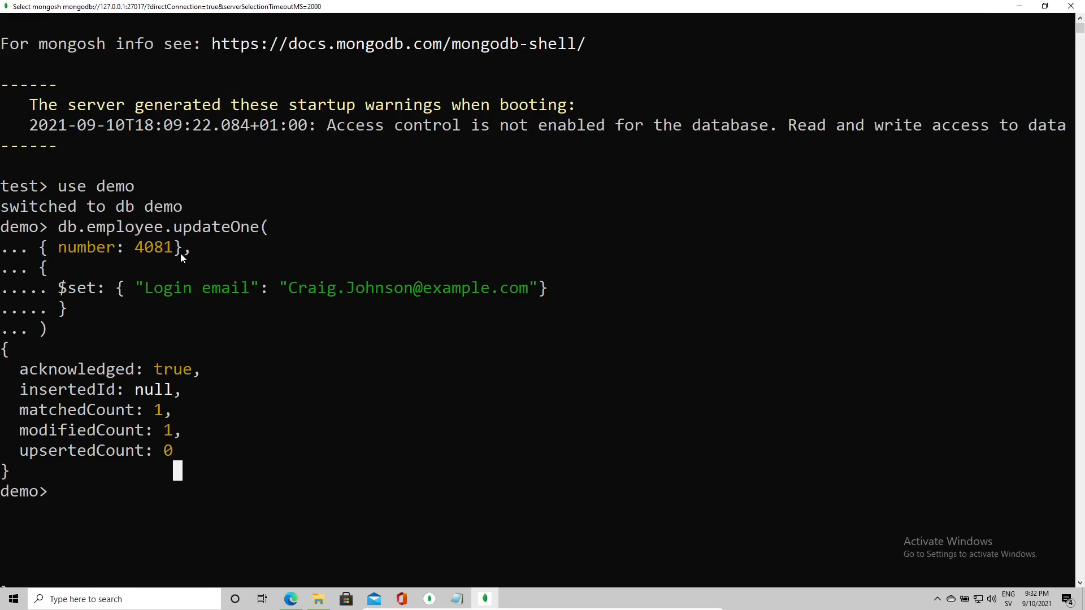
Step: Compose db.employee.find({ number: 4081}) by reusing the earlier filter
{"action": "type", "text": "d"}
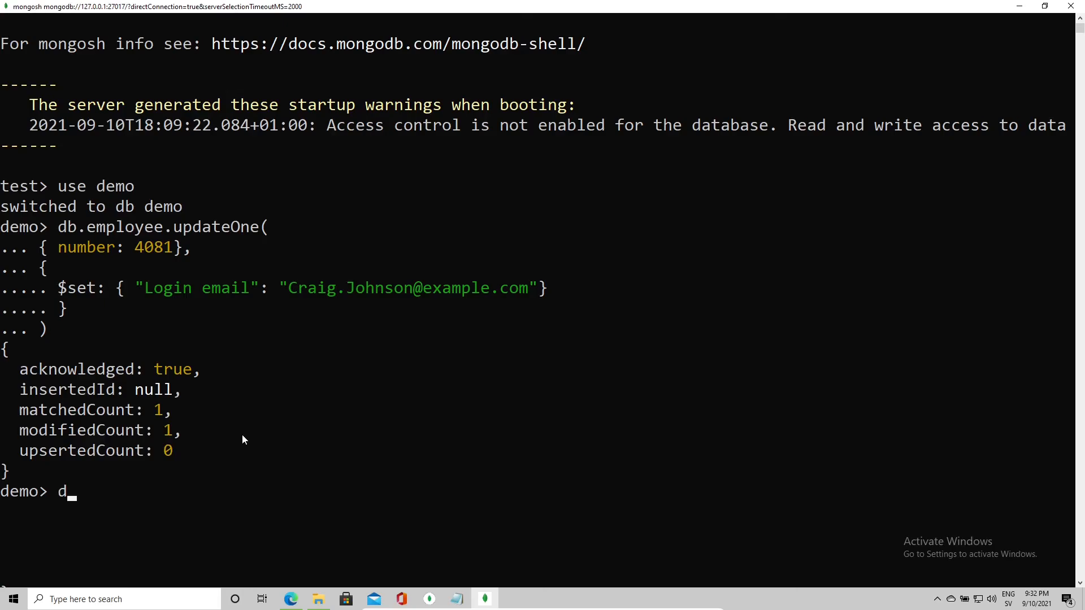
{"action": "type", "text": "b.employee.f"}
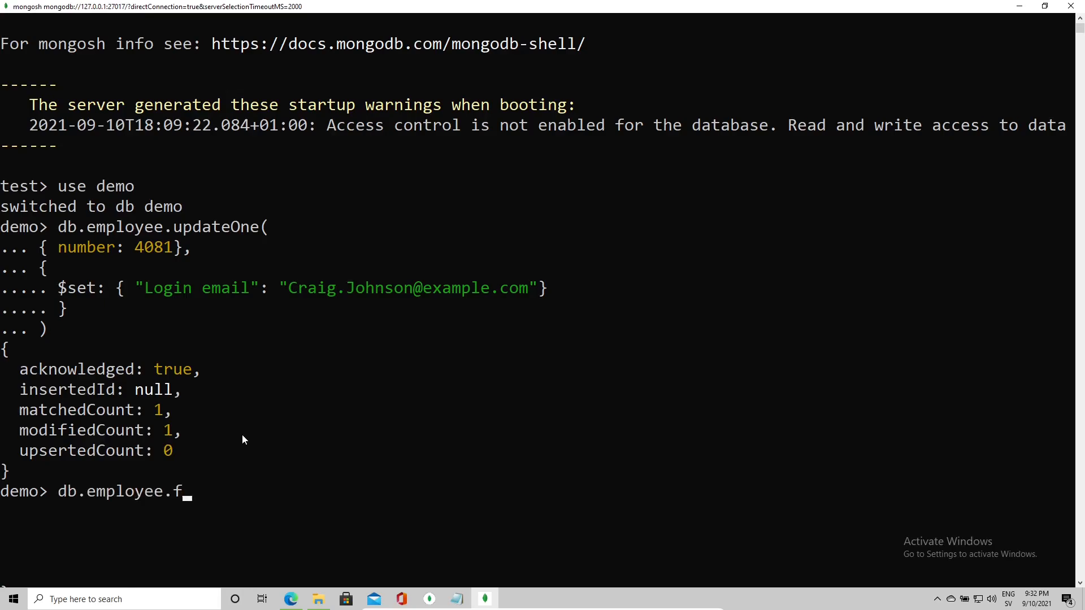
{"action": "type", "text": "ind({"}
{"action": "key", "text": "BackSpace"}
{"action": "scroll", "coordinate": [242, 435], "scroll_direction": "up", "scroll_amount": 2}
{"action": "scroll", "coordinate": [256, 409], "scroll_direction": "down", "scroll_amount": 4}
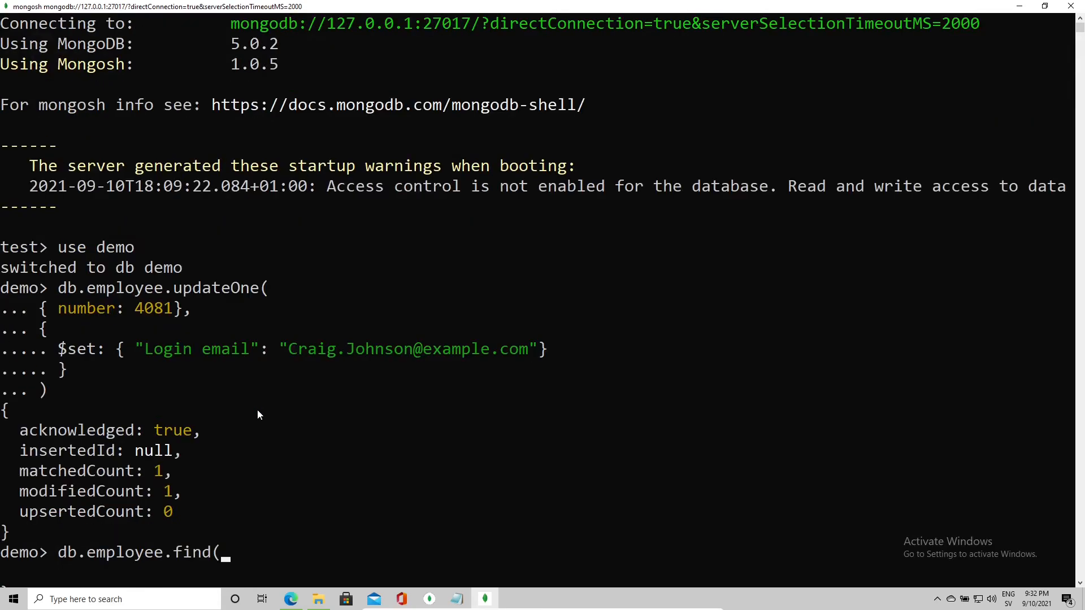
{"action": "scroll", "coordinate": [136, 328], "scroll_direction": "up", "scroll_amount": 3}
{"action": "scroll", "coordinate": [56, 286], "scroll_direction": "down", "scroll_amount": 1}
{"action": "left_click_drag", "start_coordinate": [46, 252], "coordinate": [182, 255]}
{"action": "right_click", "coordinate": [182, 256]}
{"action": "right_click", "coordinate": [182, 256]}
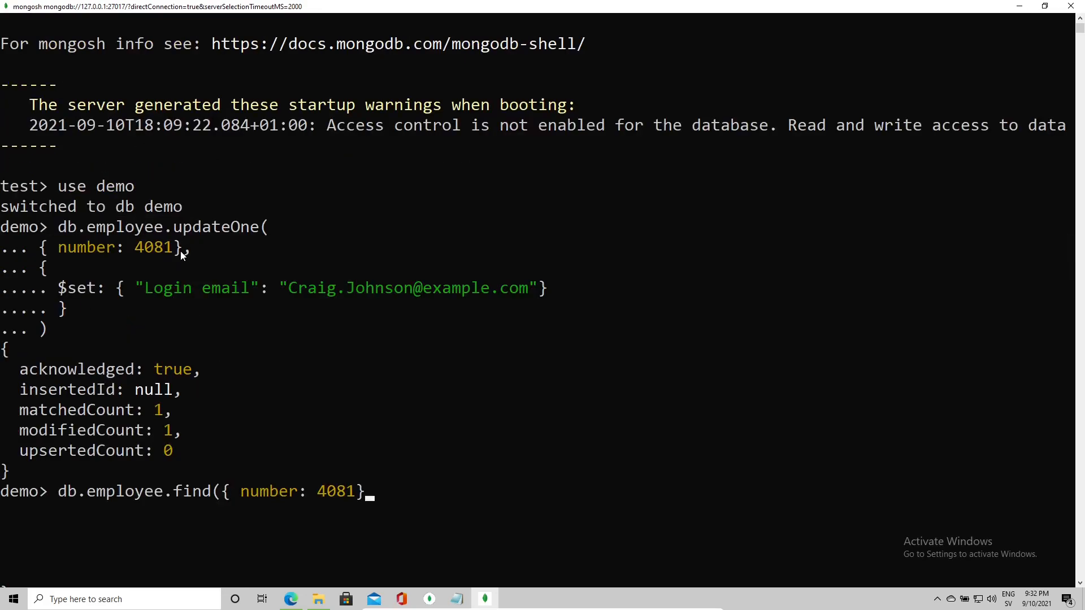
{"action": "type", "text": ")"}
Step: Run the find and mark the returned document's new Login email line
{"action": "scroll", "coordinate": [181, 251], "scroll_direction": "up", "scroll_amount": 2}
{"action": "key", "text": "Return"}
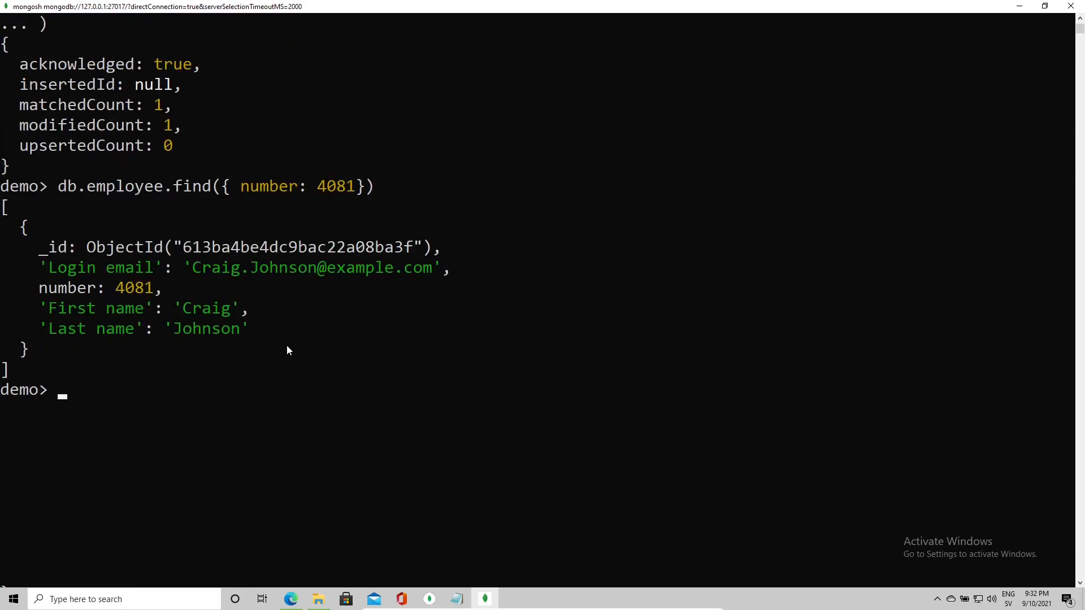
{"action": "scroll", "coordinate": [286, 350], "scroll_direction": "up", "scroll_amount": 1}
{"action": "left_click", "coordinate": [206, 390]}
{"action": "left_click_drag", "start_coordinate": [43, 329], "coordinate": [442, 329]}
{"action": "left_click", "coordinate": [247, 391]}
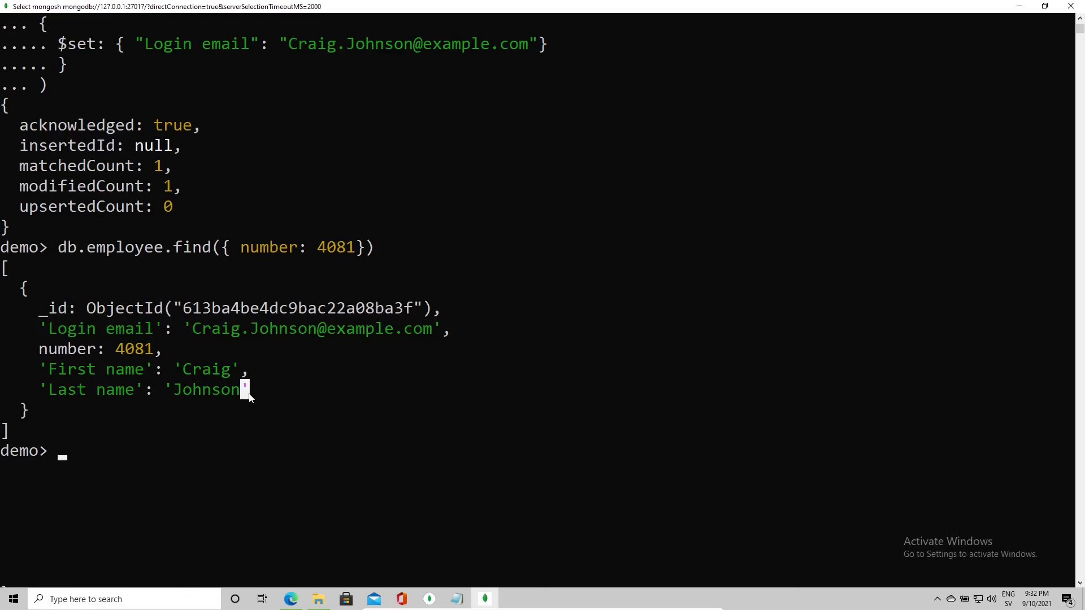